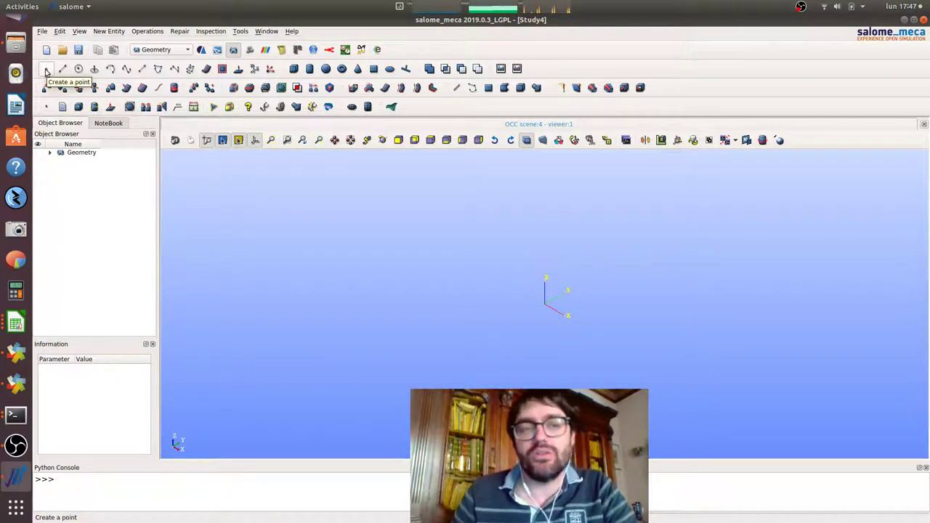
Create two points, one at the origin and one at X 0, Y 1000, Z 0
{"action": "left_click", "coordinate": [45, 70]}
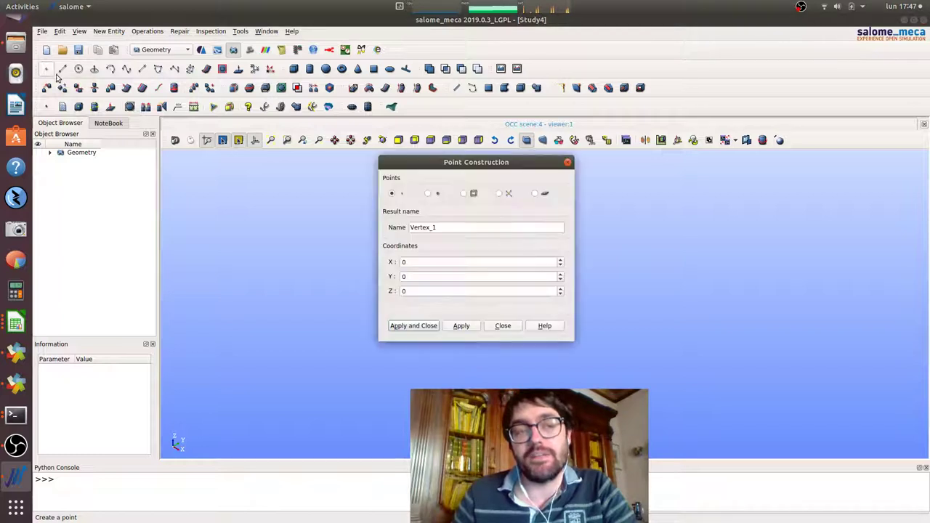
{"action": "left_click", "coordinate": [411, 325]}
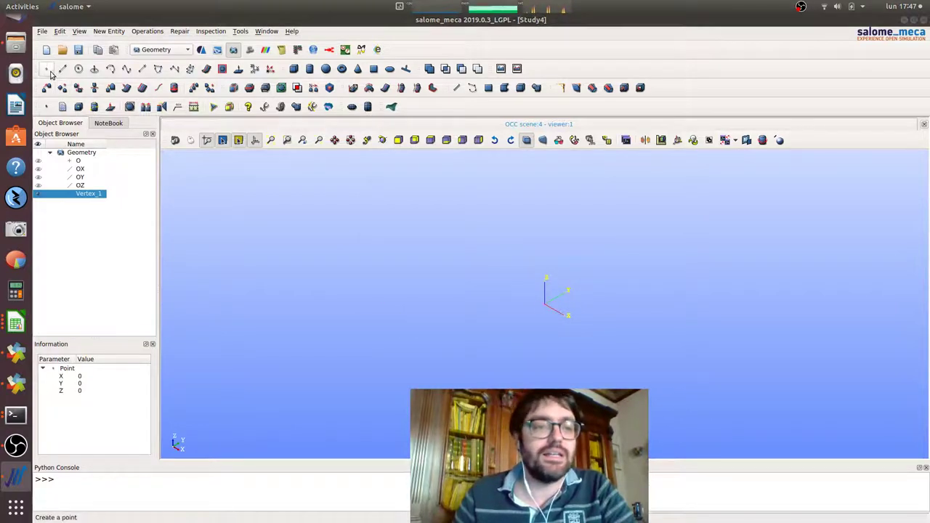
{"action": "left_click", "coordinate": [46, 71]}
{"action": "left_click", "coordinate": [430, 276]}
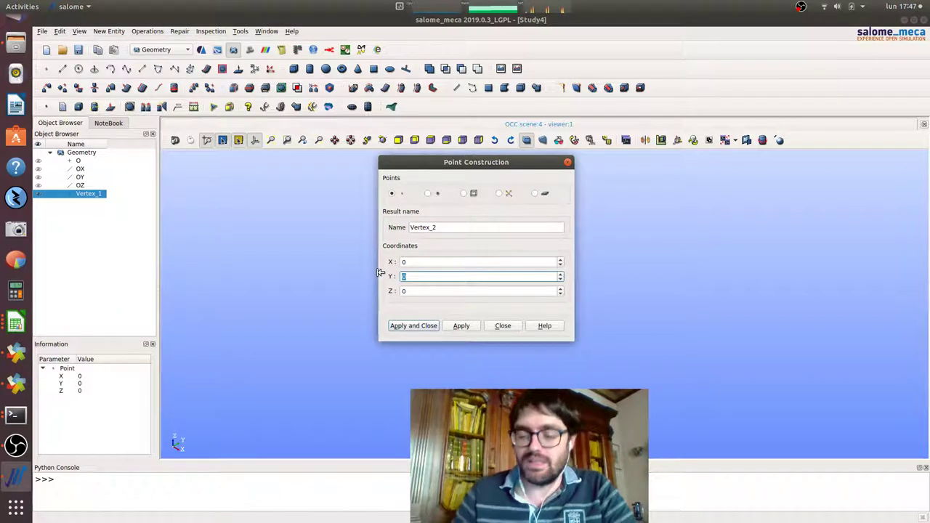
{"action": "type", "text": "1000"}
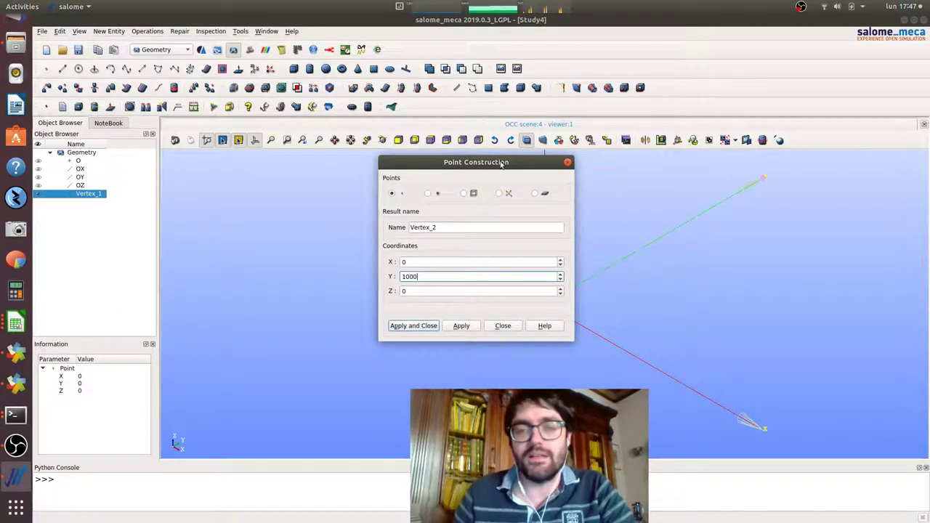
{"action": "left_click_drag", "start_coordinate": [505, 164], "coordinate": [394, 183]}
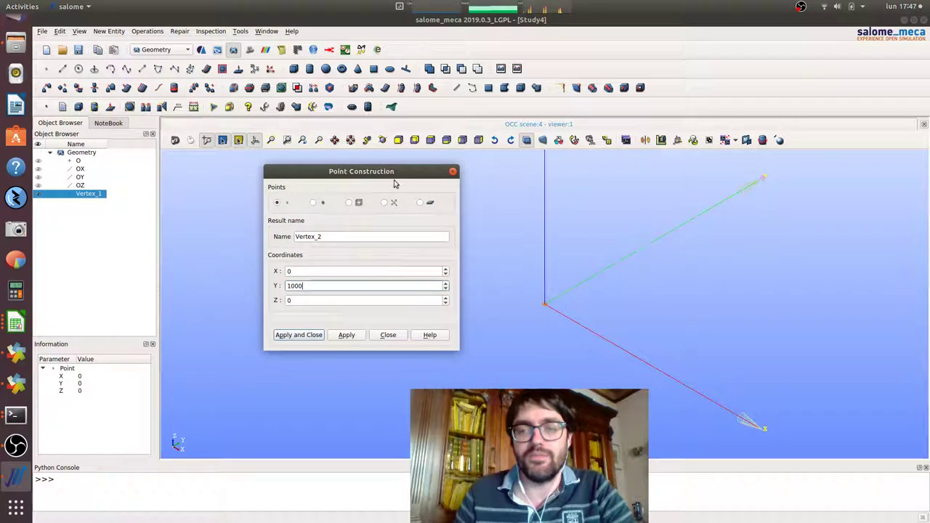
{"action": "left_click", "coordinate": [317, 337]}
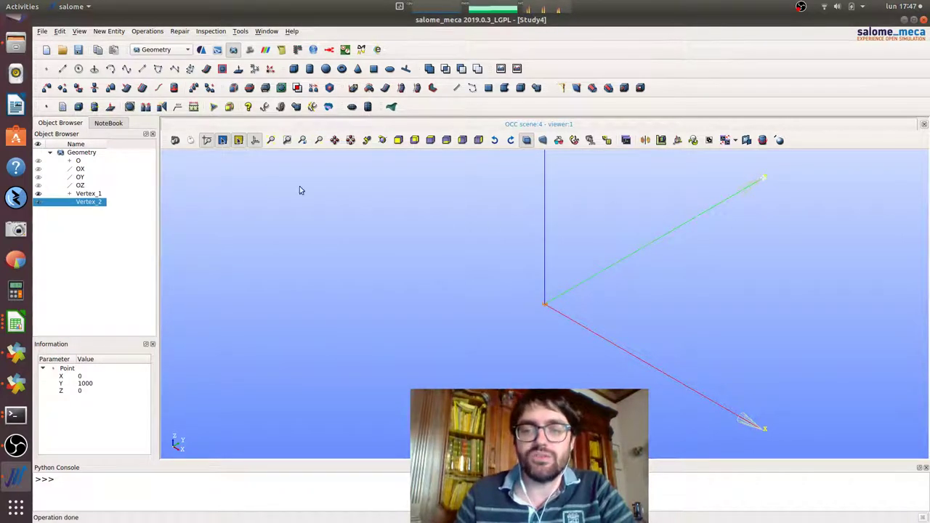
Create a straight edge between Vertex_2 and Vertex_1
{"action": "left_click", "coordinate": [455, 88]}
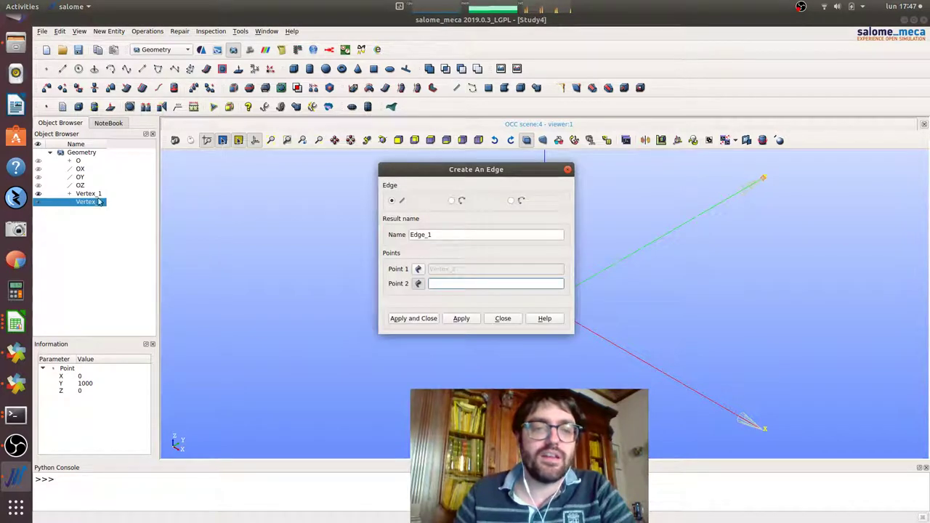
{"action": "left_click", "coordinate": [97, 194]}
{"action": "left_click", "coordinate": [413, 319]}
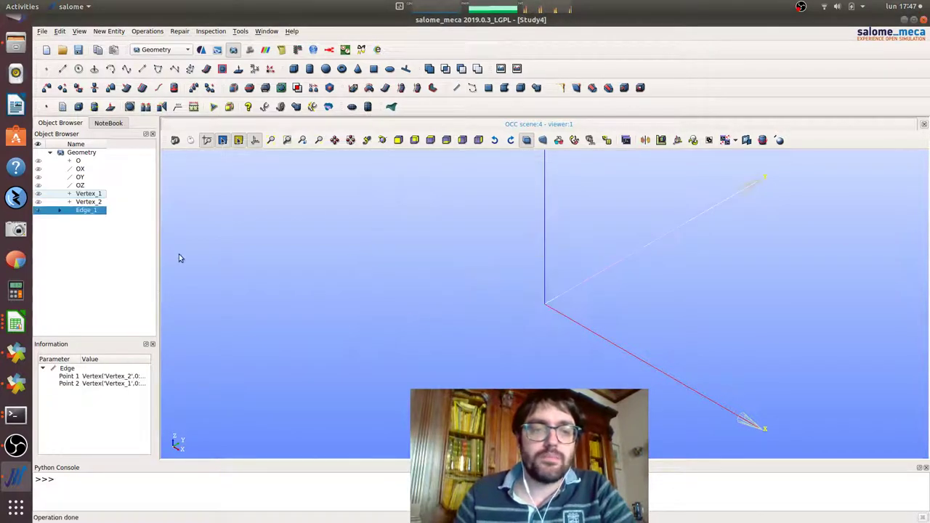
Create a vertex group named "fix" on Edge_1 containing the endpoint at the origin, with the axis trihedron hidden
{"action": "right_click", "coordinate": [93, 211]}
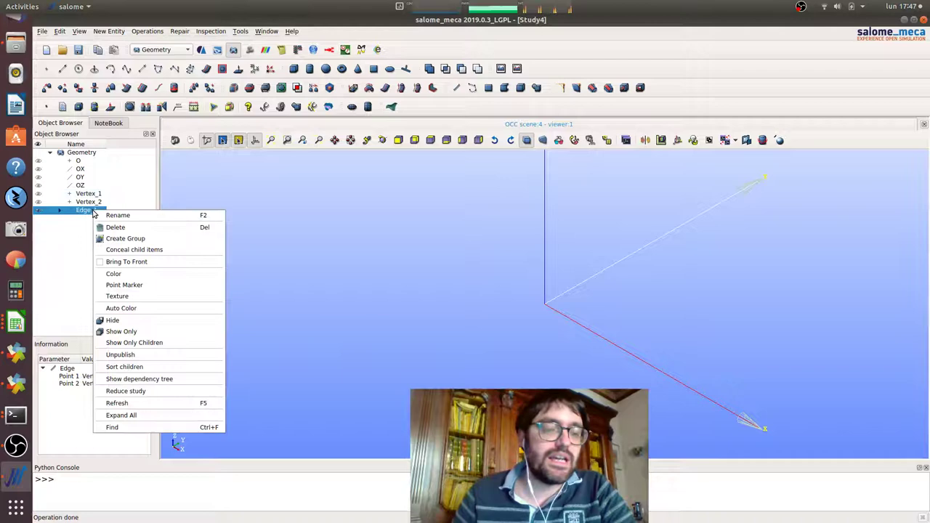
{"action": "left_click", "coordinate": [123, 241]}
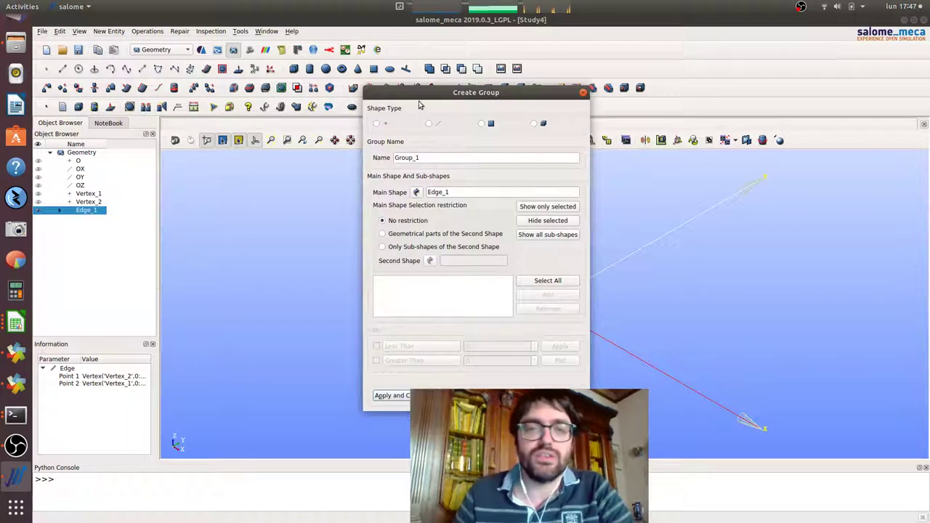
{"action": "left_click_drag", "start_coordinate": [412, 94], "coordinate": [112, 155]}
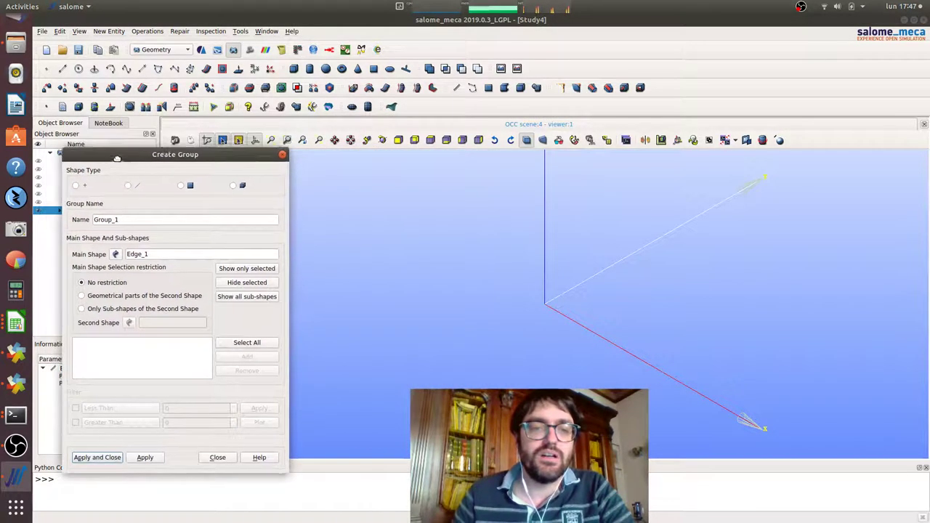
{"action": "left_click", "coordinate": [206, 139]}
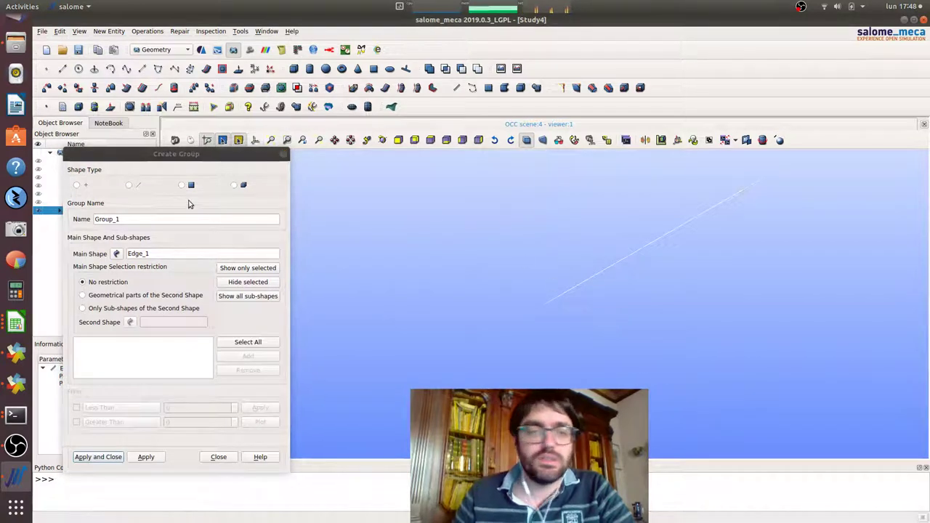
{"action": "left_click", "coordinate": [77, 185]}
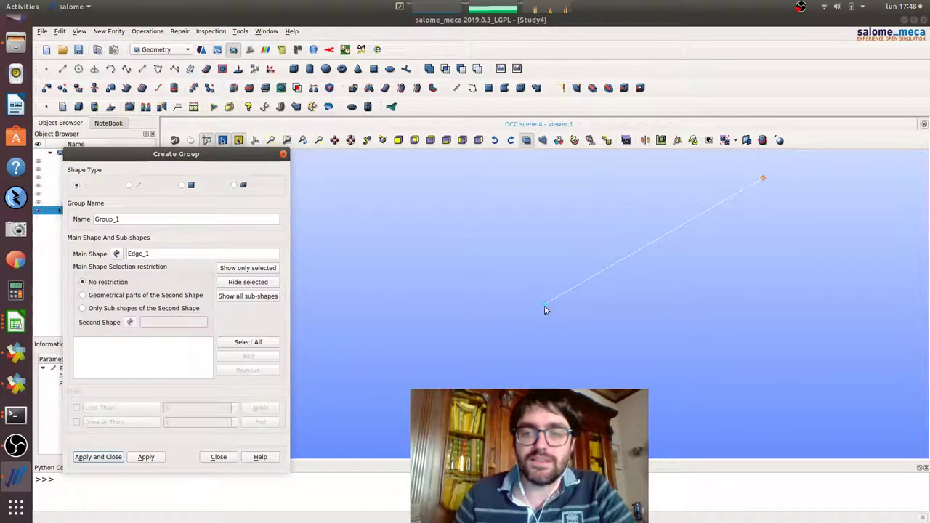
{"action": "left_click", "coordinate": [544, 306]}
{"action": "double_click", "coordinate": [157, 218]}
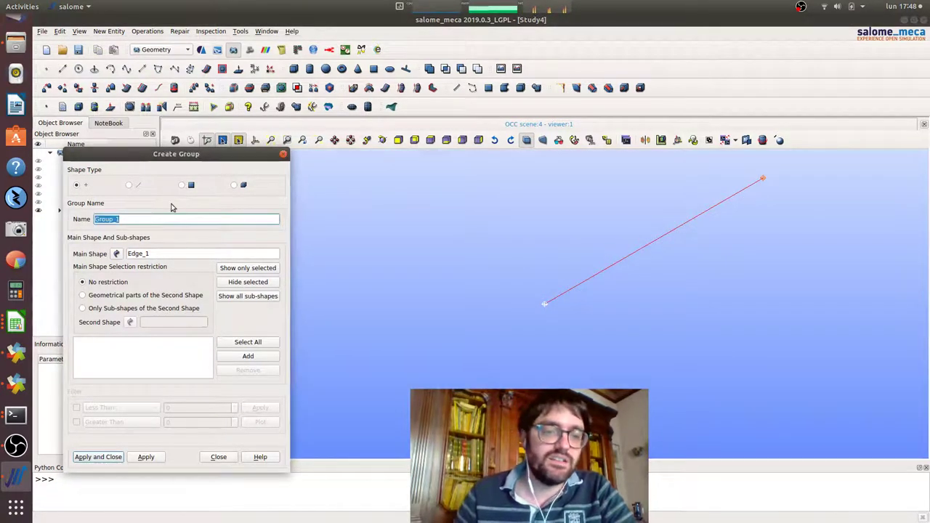
{"action": "type", "text": "fix"}
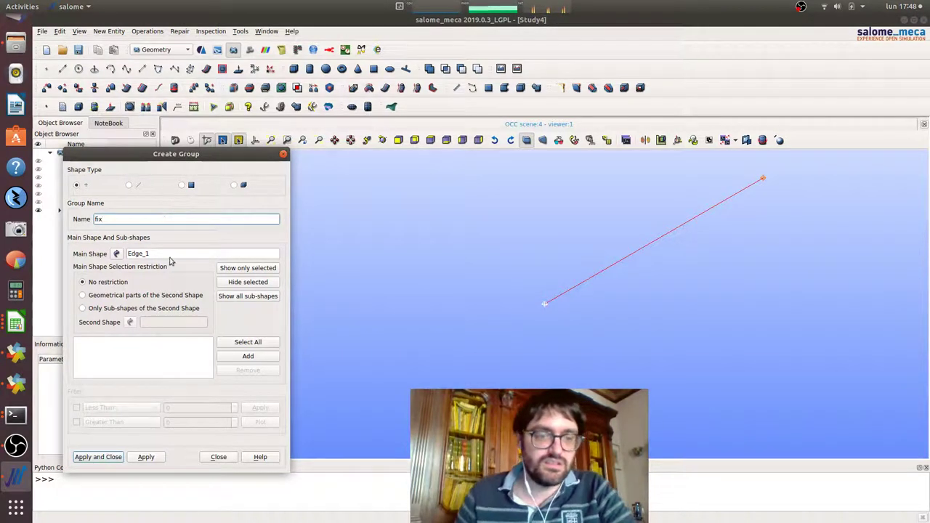
{"action": "left_click", "coordinate": [250, 357]}
{"action": "left_click", "coordinate": [162, 456]}
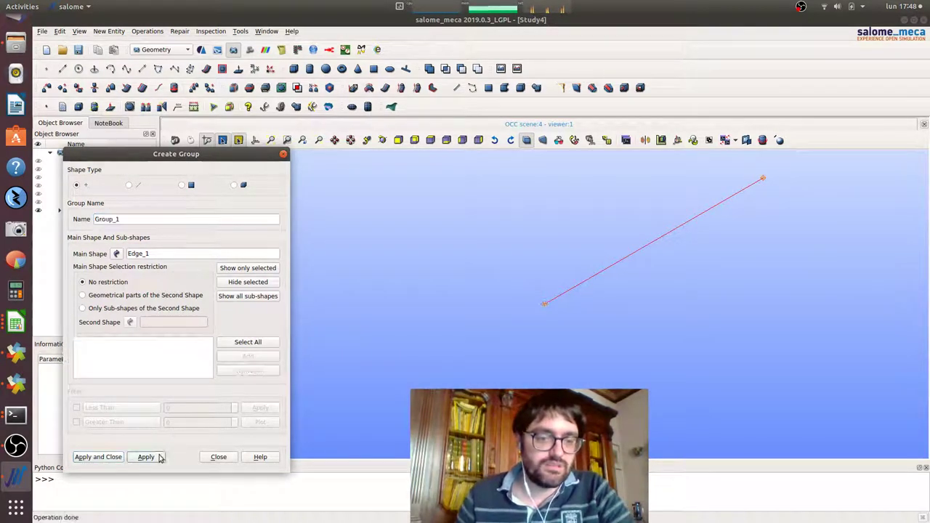
Create a vertex group named "force" on Edge_1 containing the endpoint at Y 1000
{"action": "left_click", "coordinate": [763, 179]}
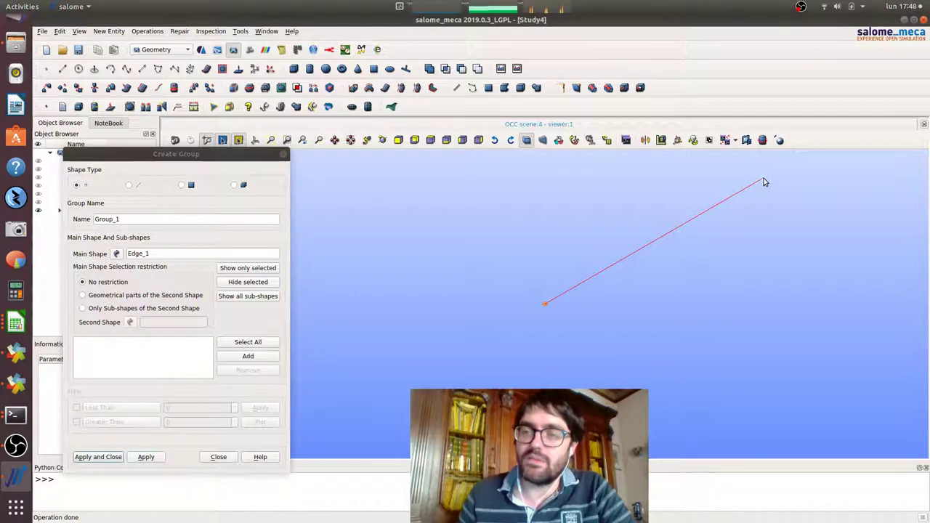
{"action": "double_click", "coordinate": [127, 218]}
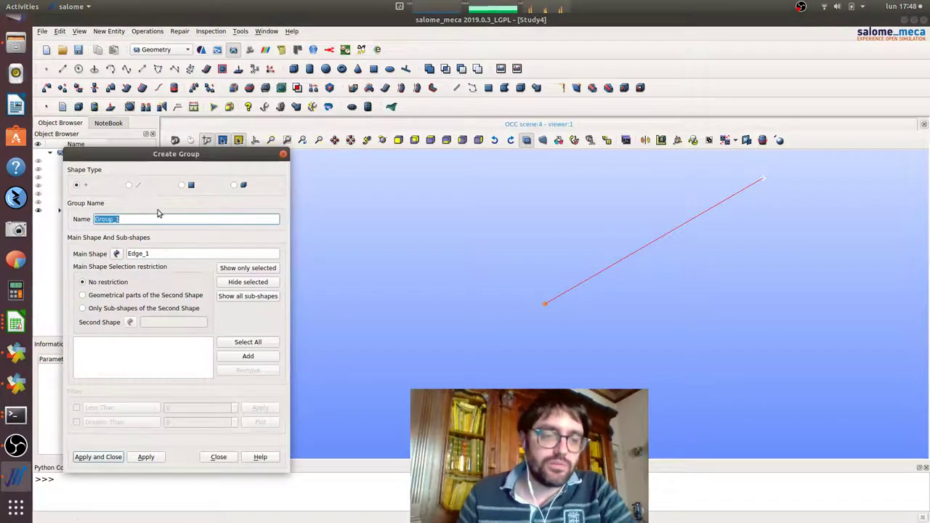
{"action": "type", "text": "force"}
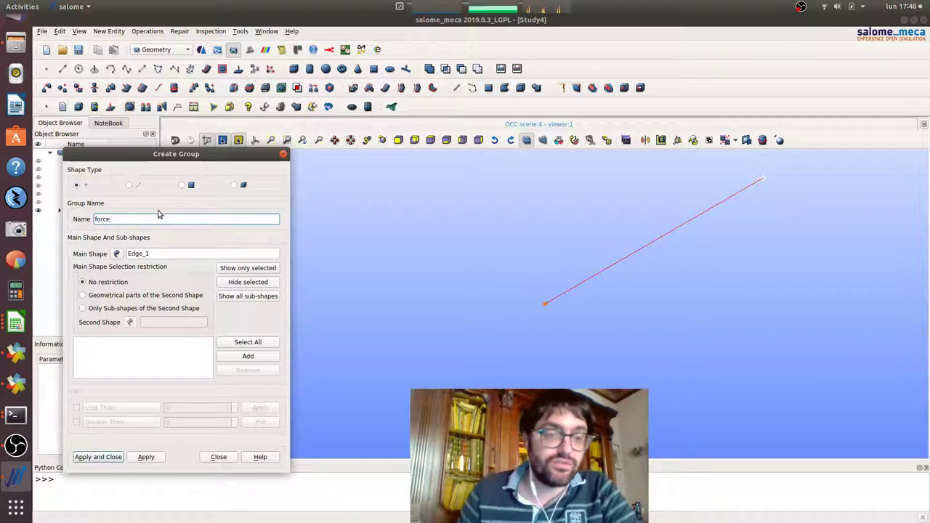
{"action": "left_click", "coordinate": [248, 356]}
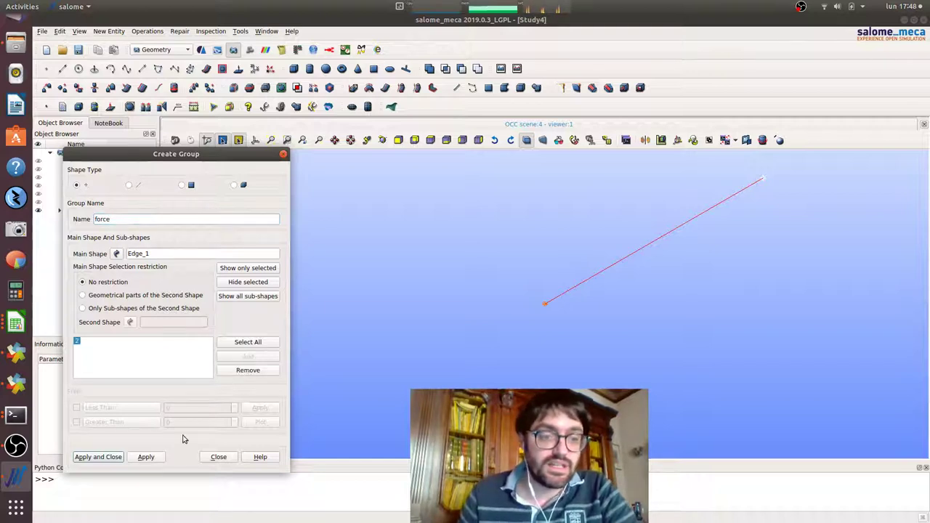
{"action": "left_click", "coordinate": [146, 456]}
Create an edge-type group on Edge_1 containing the whole line, keeping the default name, and finish group creation
{"action": "left_click", "coordinate": [129, 185]}
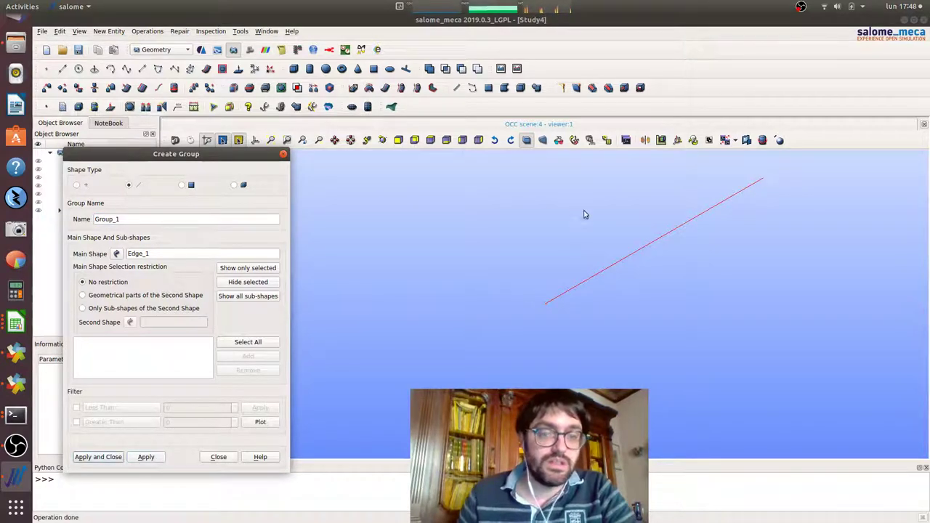
{"action": "left_click", "coordinate": [629, 257]}
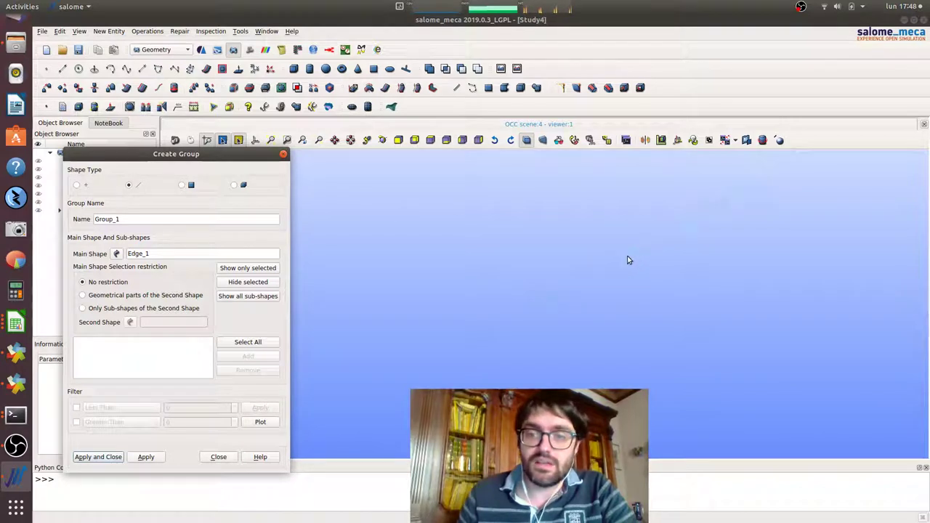
{"action": "left_click", "coordinate": [248, 356]}
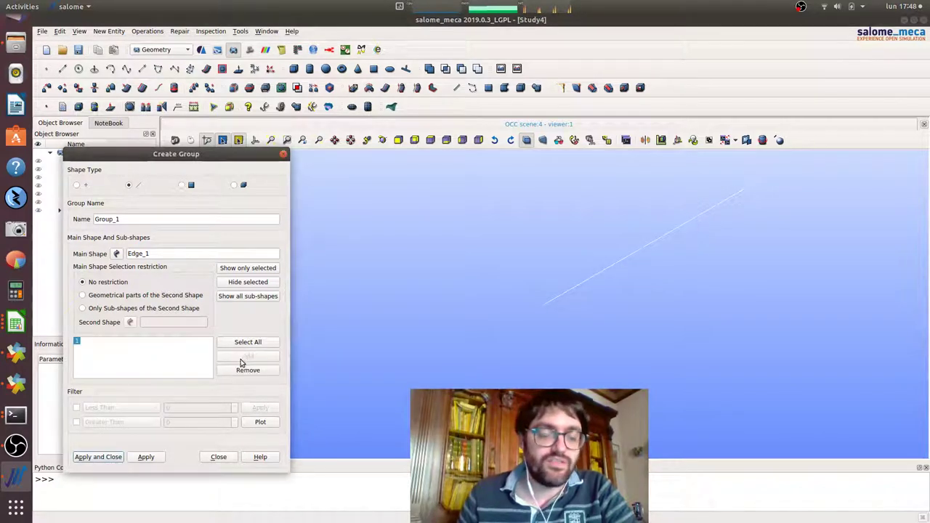
{"action": "left_click", "coordinate": [99, 457]}
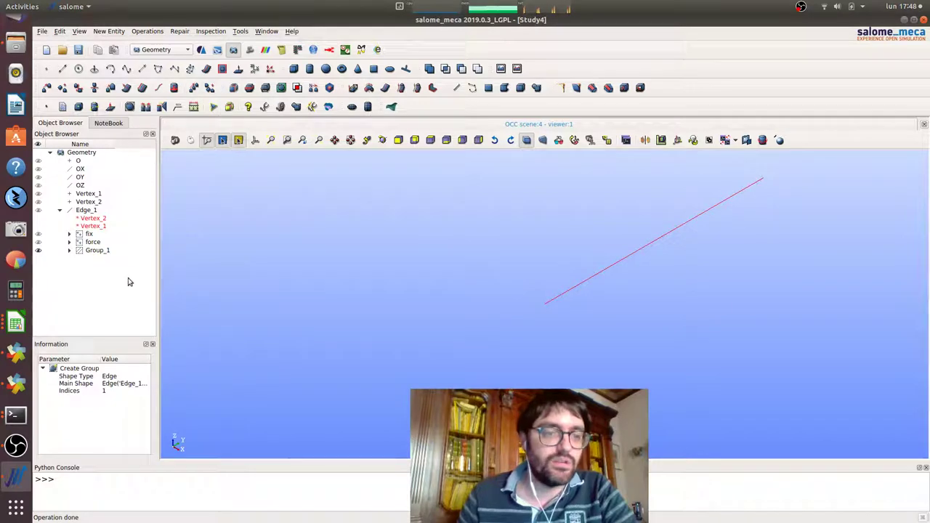
Switch to the Mesh module and start a mesh on Edge_1 with the 1D algorithm Wire Discretisation
{"action": "left_click", "coordinate": [250, 50]}
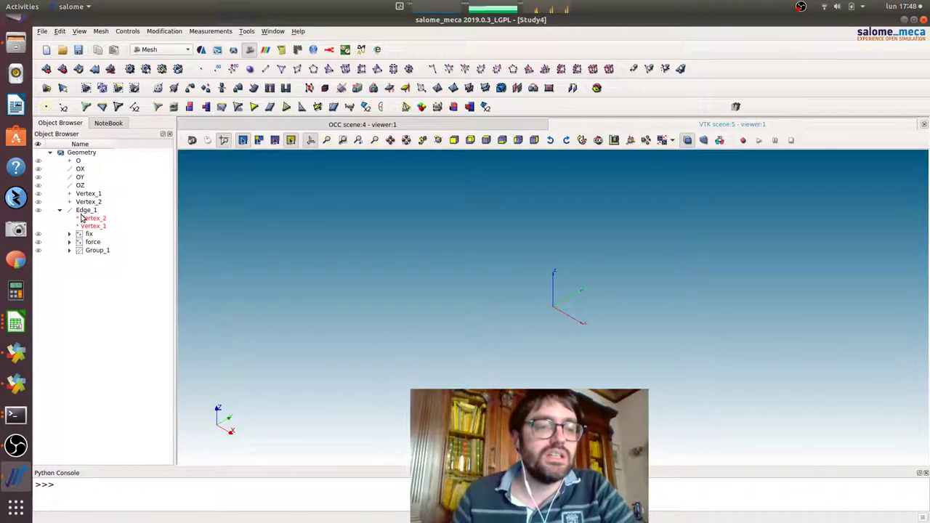
{"action": "left_click", "coordinate": [86, 211]}
{"action": "left_click", "coordinate": [101, 31]}
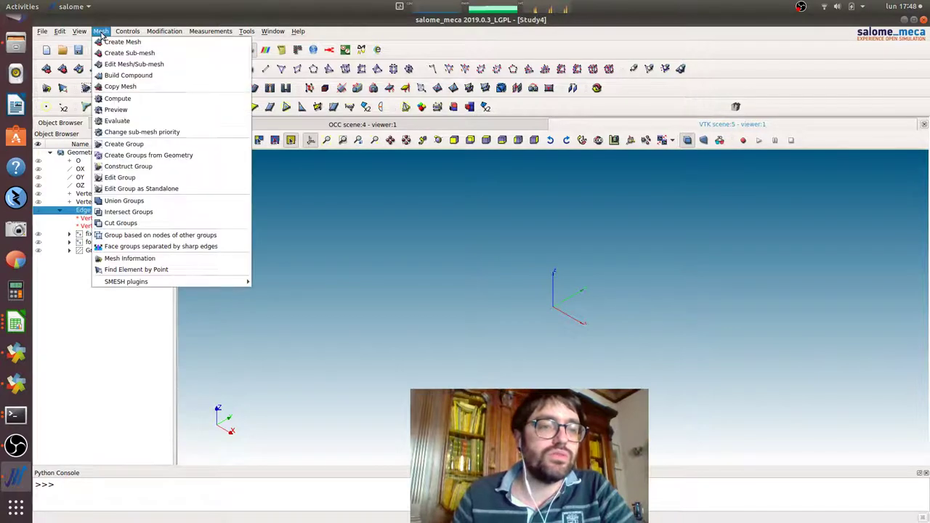
{"action": "left_click", "coordinate": [110, 43]}
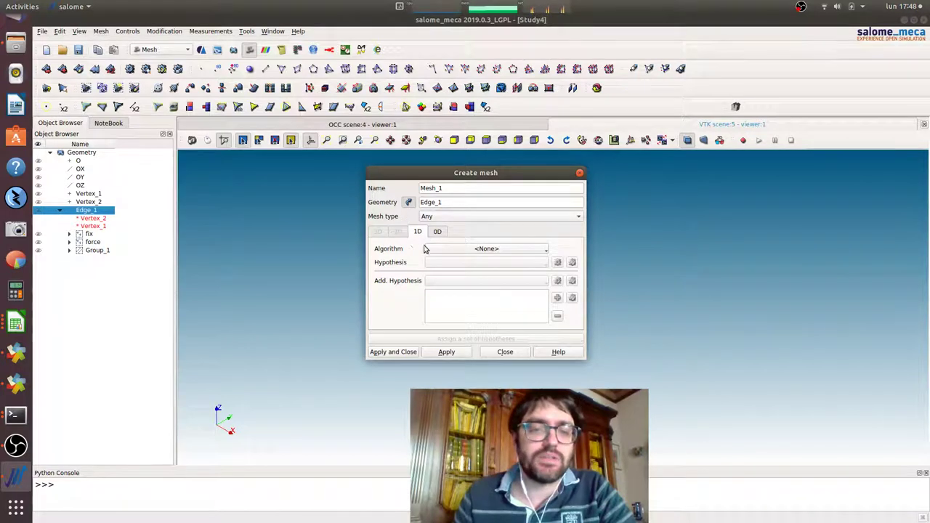
{"action": "left_click", "coordinate": [534, 252]}
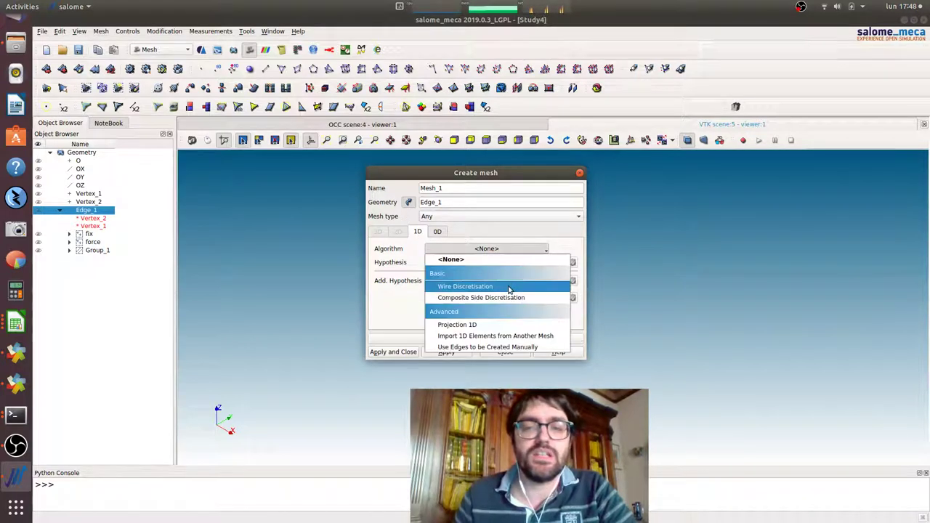
{"action": "left_click", "coordinate": [523, 287]}
Assign a Local Length hypothesis with length 100 and precision 1e-07, and create the mesh
{"action": "left_click", "coordinate": [572, 263]}
{"action": "left_click", "coordinate": [572, 294]}
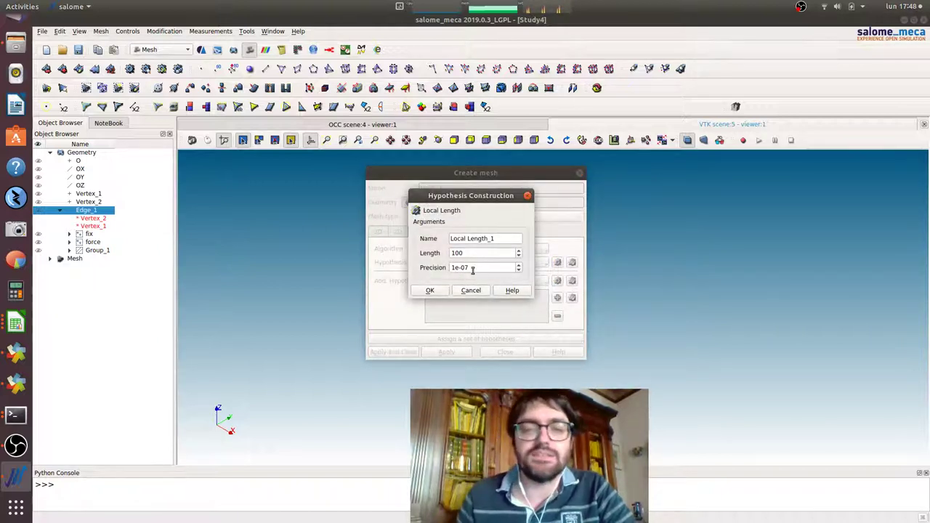
{"action": "left_click", "coordinate": [430, 290]}
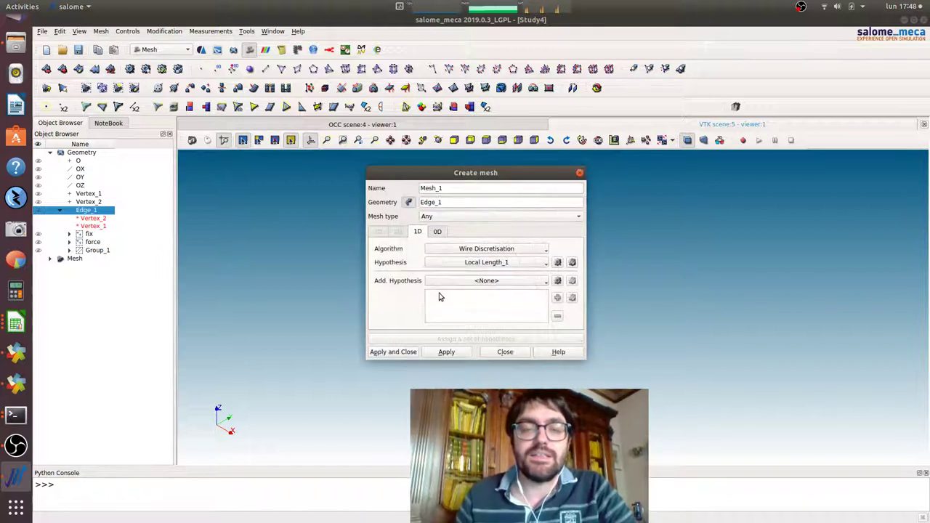
{"action": "left_click", "coordinate": [393, 352]}
Compute Mesh_1 and dismiss the computation summary
{"action": "right_click", "coordinate": [84, 287]}
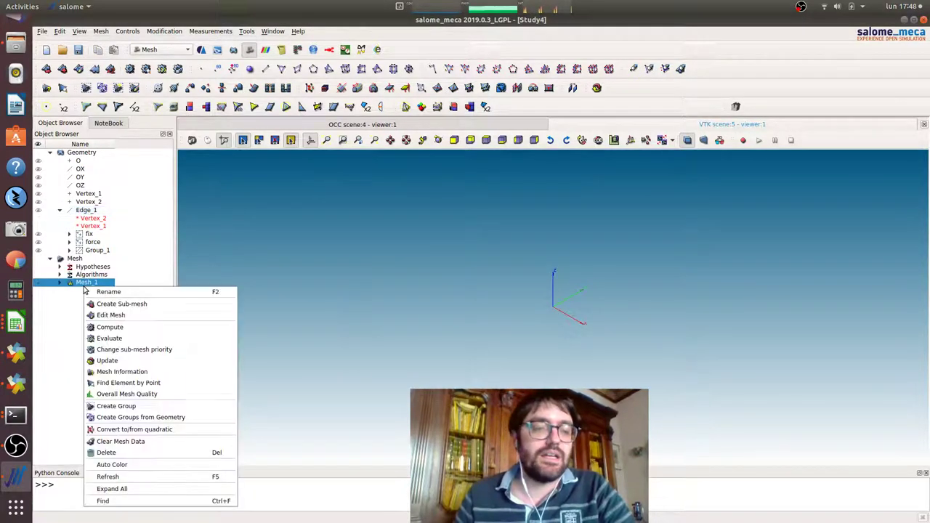
{"action": "left_click", "coordinate": [121, 326]}
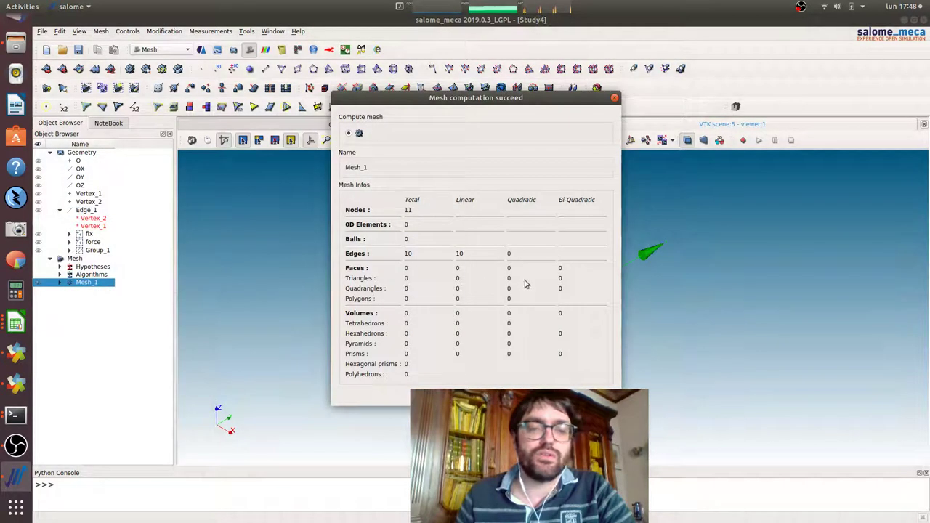
{"action": "left_click", "coordinate": [581, 396]}
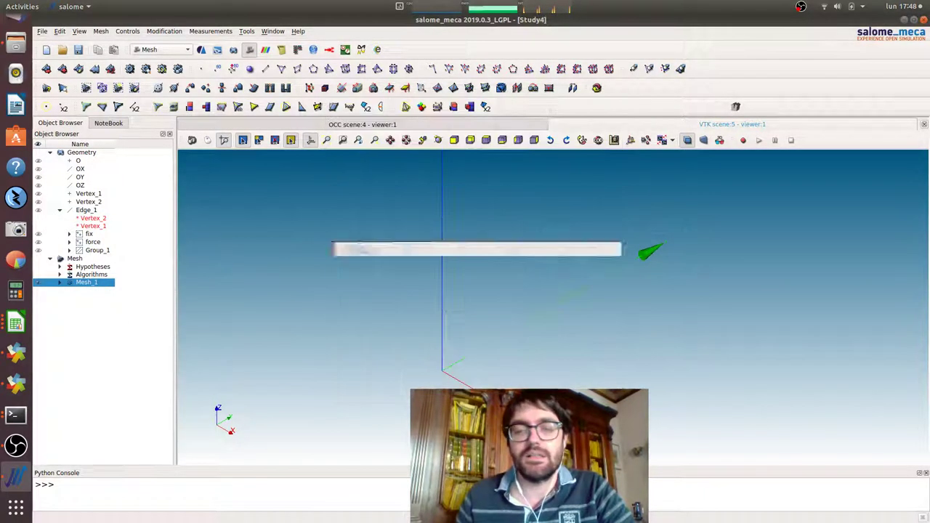
Create element and node groups on Mesh_1 from the geometry groups fix, force and Group_1
{"action": "right_click", "coordinate": [87, 282]}
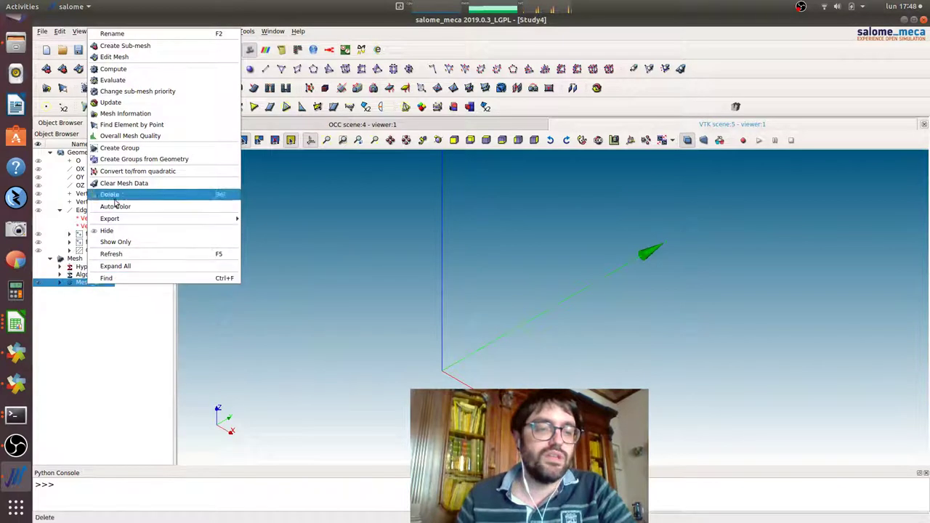
{"action": "left_click", "coordinate": [130, 160]}
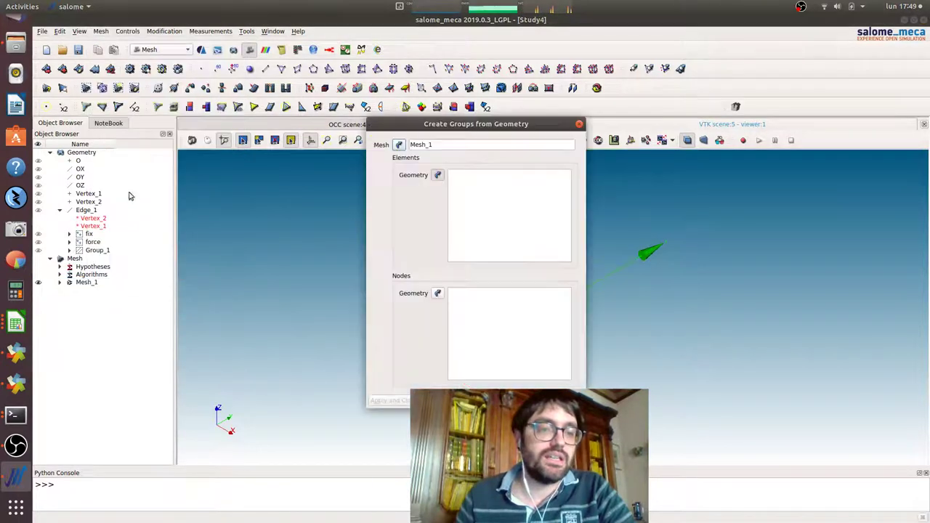
{"action": "left_click", "coordinate": [88, 234]}
{"action": "left_click", "coordinate": [95, 251], "text": "shift"}
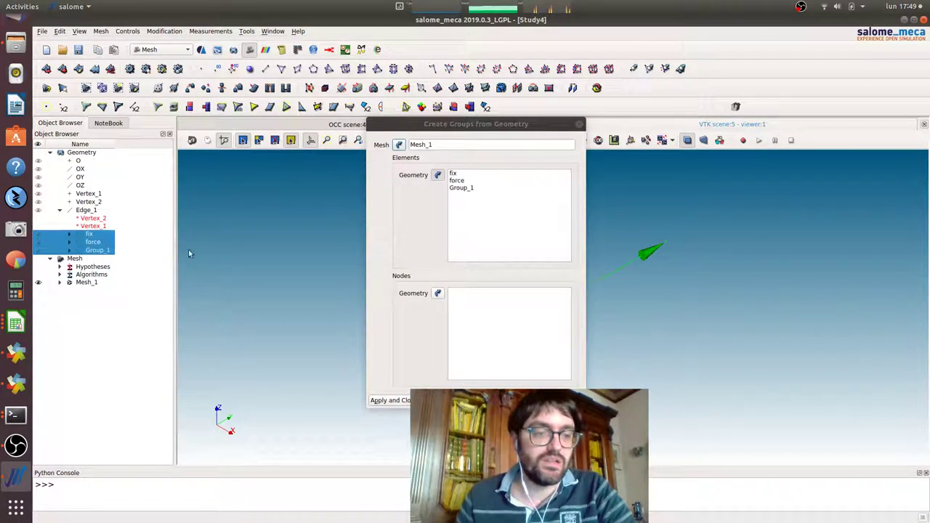
{"action": "left_click", "coordinate": [437, 293]}
{"action": "left_click", "coordinate": [389, 401]}
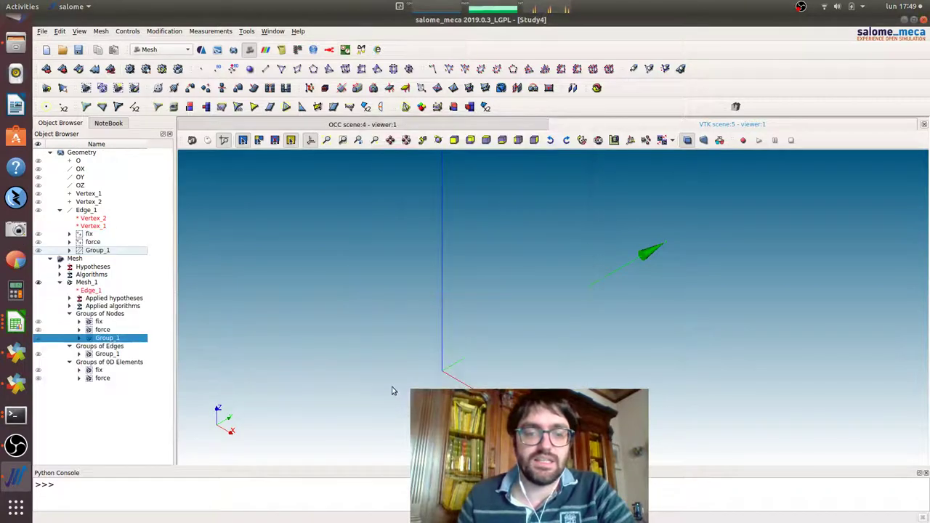
Switch to the AsterStudy module and add a new stage to CurrentCase in the case view
{"action": "left_click", "coordinate": [202, 50]}
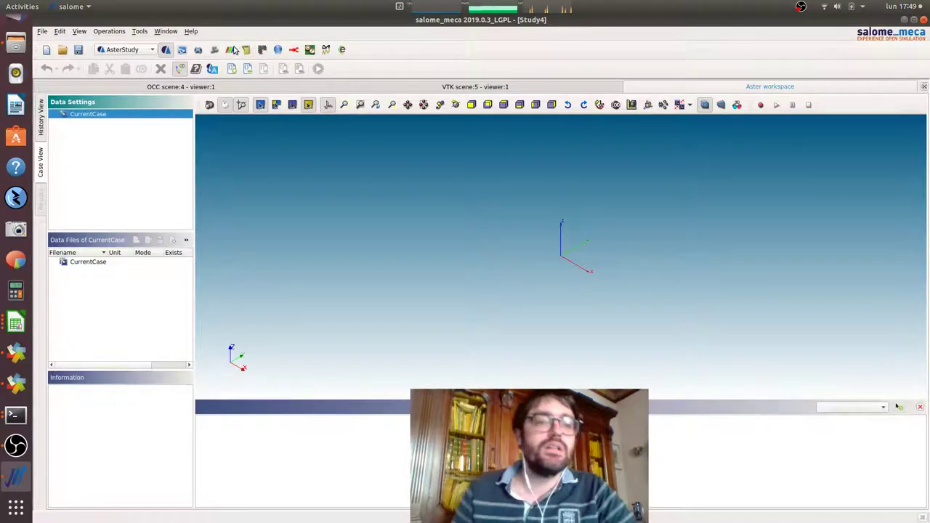
{"action": "left_click", "coordinate": [42, 127]}
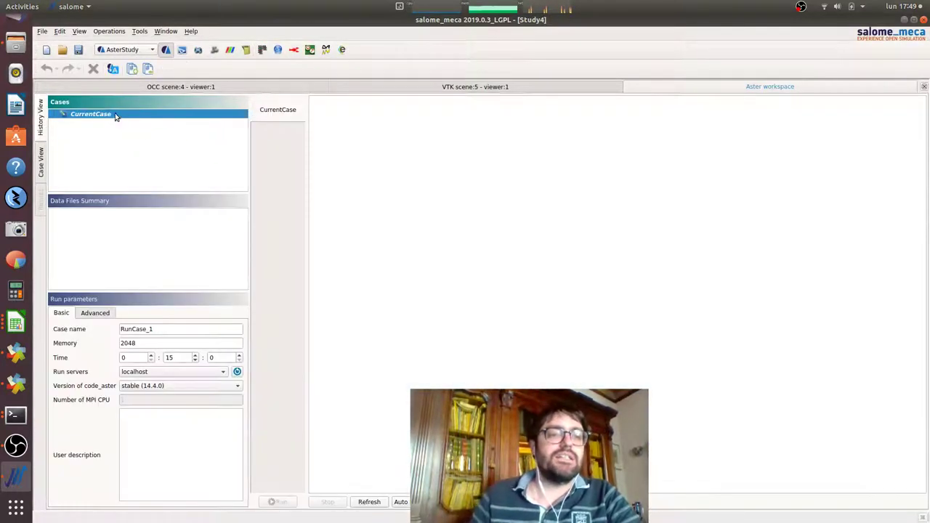
{"action": "left_click", "coordinate": [41, 165]}
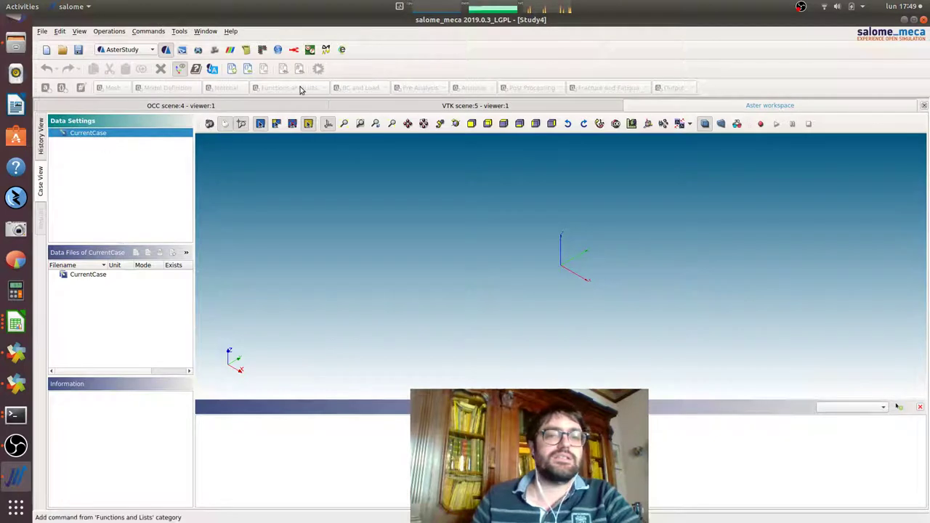
{"action": "left_click", "coordinate": [234, 70]}
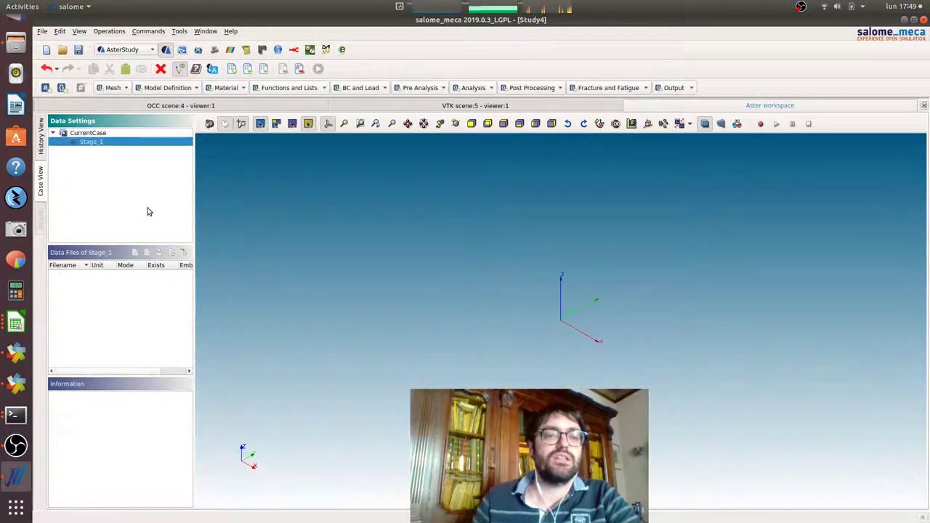
Add a Read a mesh command to the stage with Mesh_1 as the mesh file location, and store it
{"action": "left_click", "coordinate": [115, 88]}
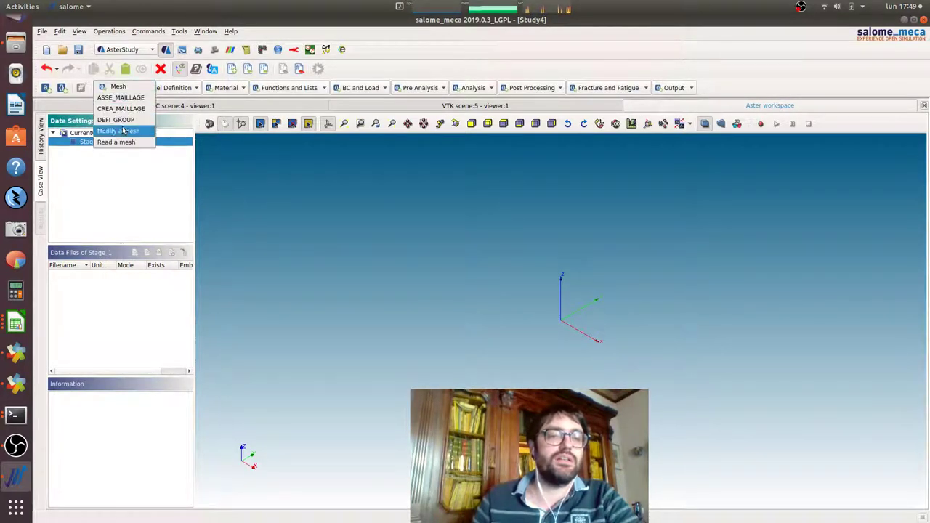
{"action": "left_click", "coordinate": [119, 142]}
{"action": "left_click", "coordinate": [877, 218]}
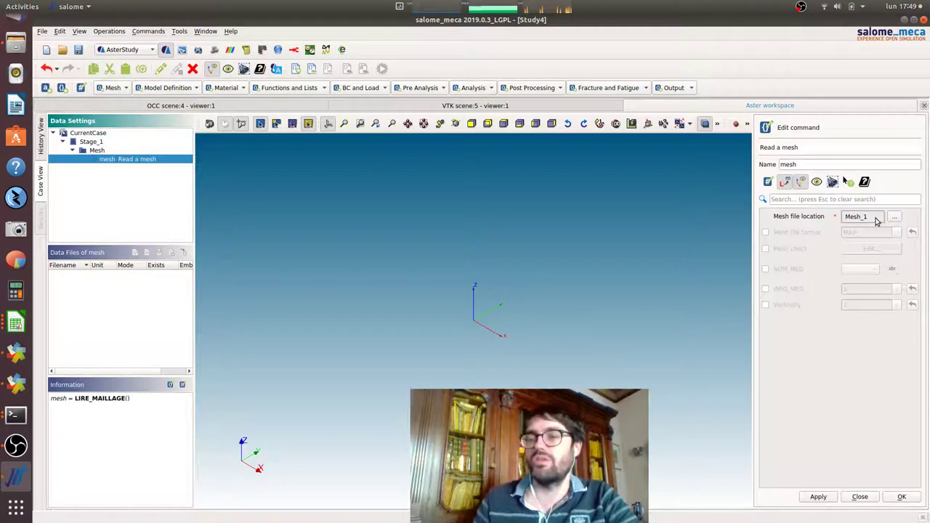
{"action": "left_click", "coordinate": [872, 220]}
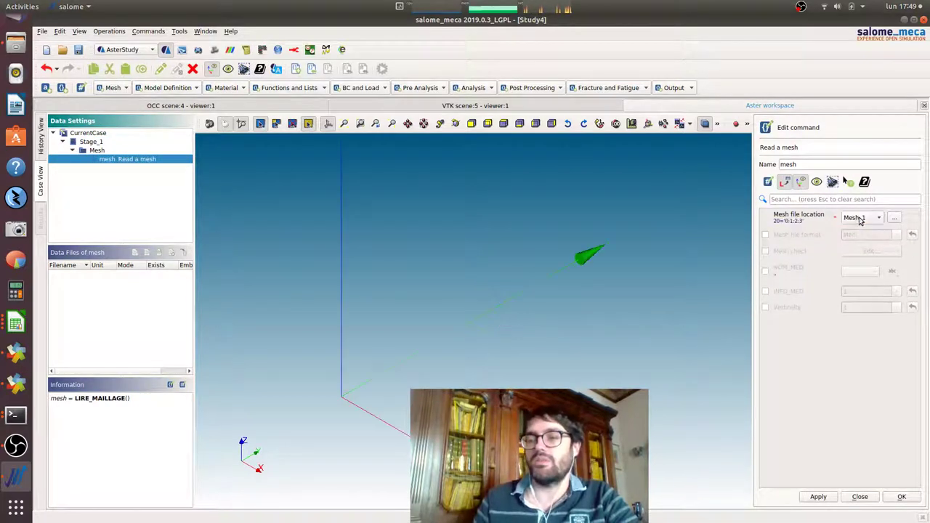
{"action": "left_click", "coordinate": [911, 499]}
Add an Assign finite element command on the mesh, with one finite element assignment applied everywhere
{"action": "left_click", "coordinate": [158, 90]}
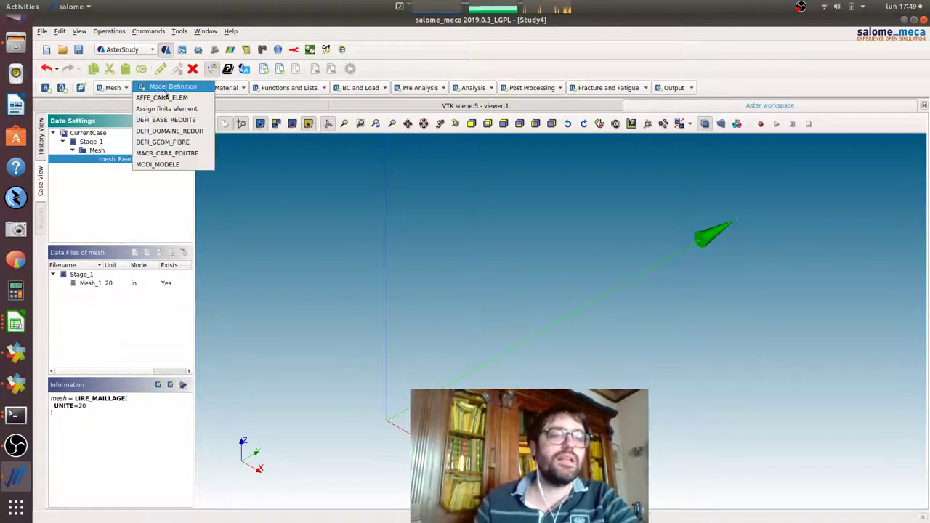
{"action": "left_click", "coordinate": [171, 107]}
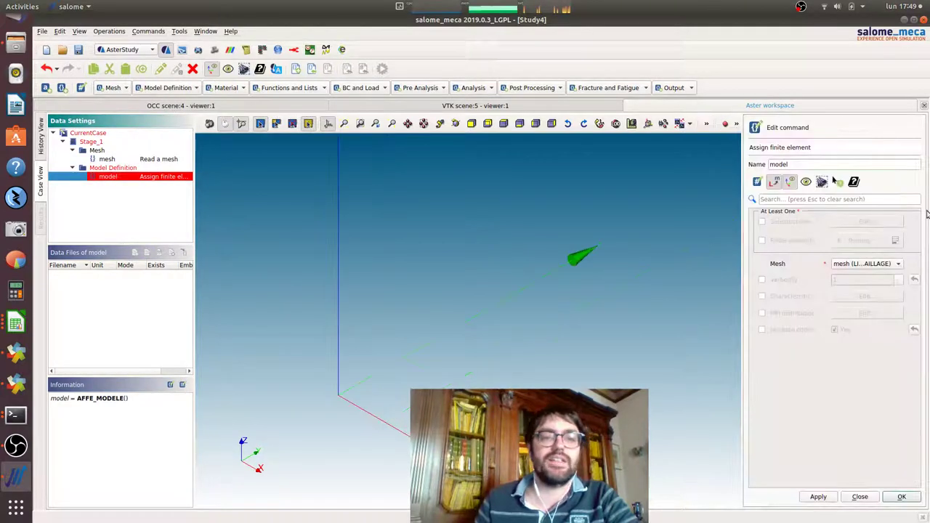
{"action": "left_click", "coordinate": [761, 241]}
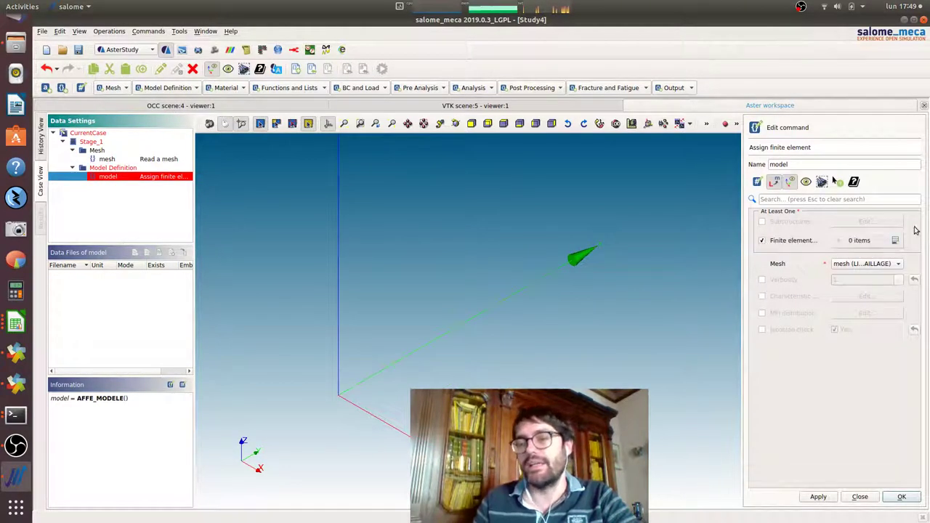
{"action": "left_click", "coordinate": [895, 239]}
{"action": "left_click", "coordinate": [828, 263]}
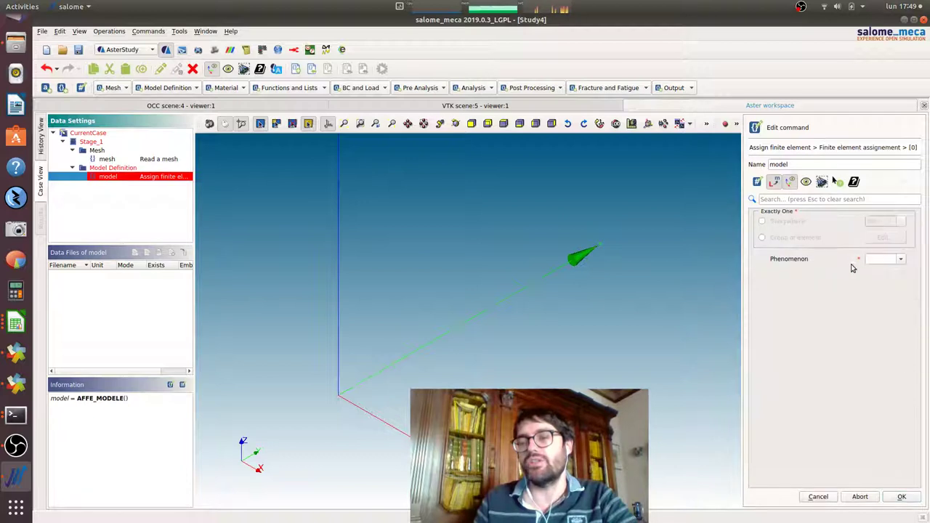
{"action": "left_click", "coordinate": [763, 223]}
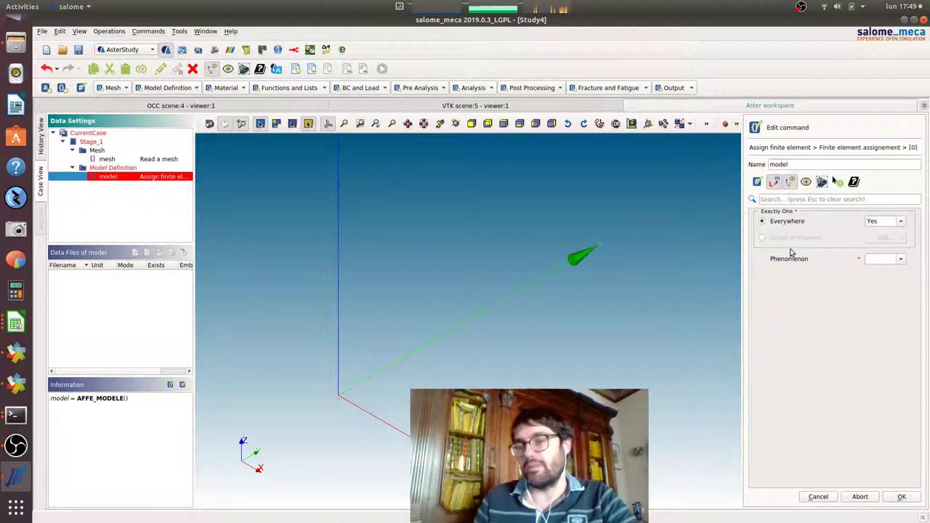
Hide the axes trihedron in the viewer and set the assignment's phenomenon to Mechanic
{"action": "left_click", "coordinate": [328, 124]}
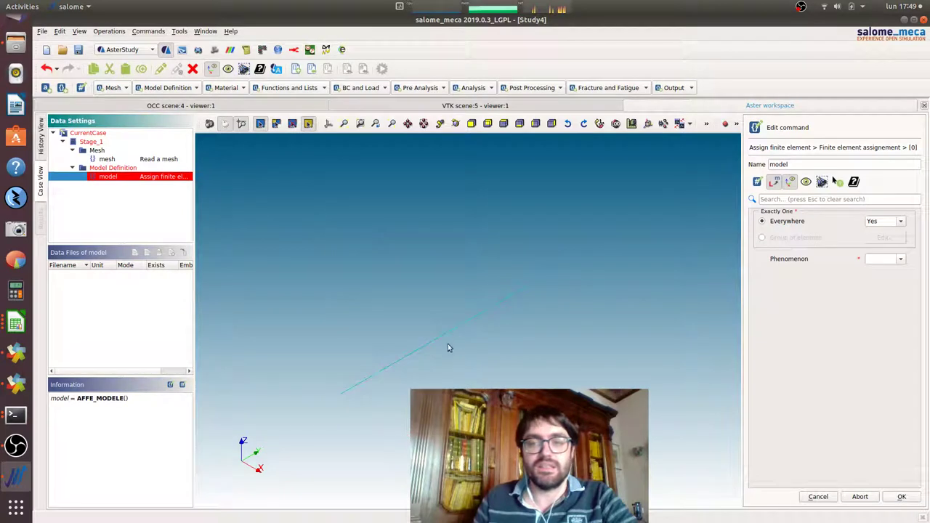
{"action": "left_click", "coordinate": [900, 259]}
{"action": "left_click", "coordinate": [895, 276]}
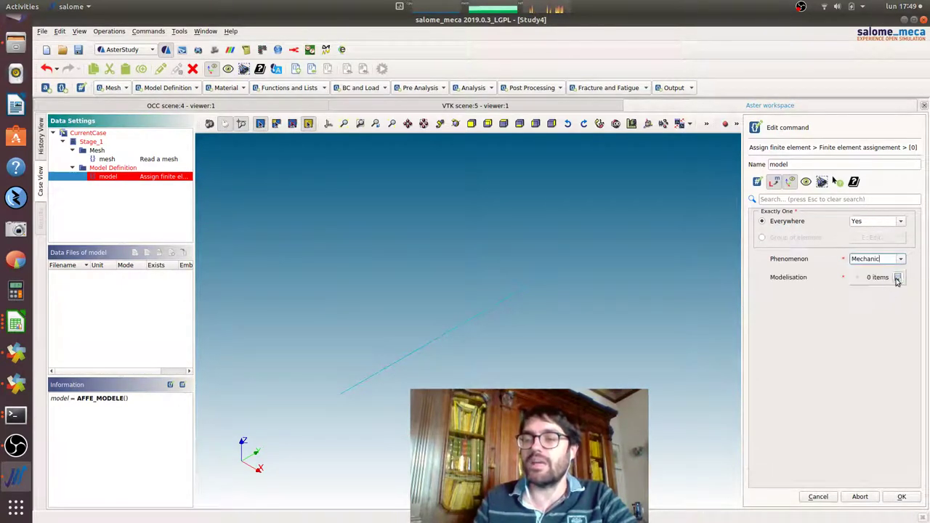
Add a POU_D_E modelisation to the assignment and store the finite element model command
{"action": "left_click", "coordinate": [897, 276]}
{"action": "left_click", "coordinate": [872, 303]}
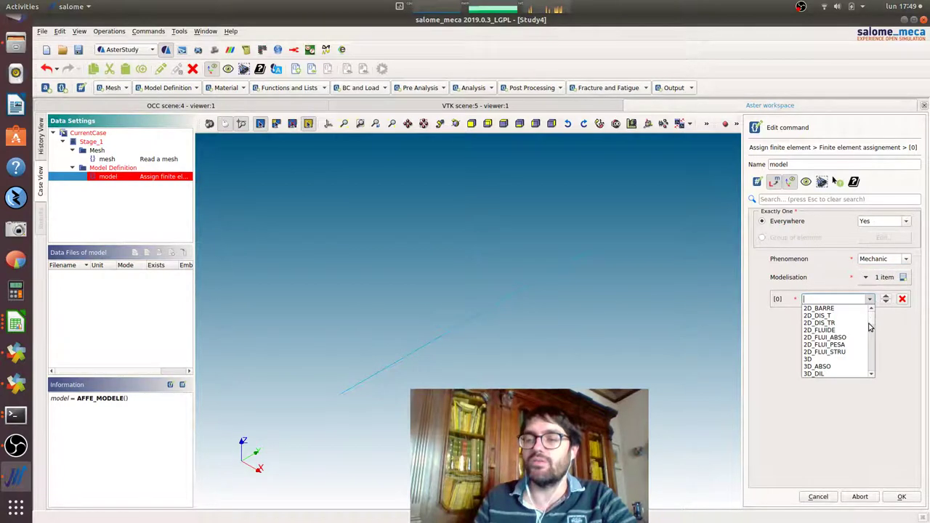
{"action": "left_click_drag", "start_coordinate": [874, 324], "coordinate": [874, 372]}
{"action": "scroll", "coordinate": [857, 356], "scroll_direction": "up", "scroll_amount": 1}
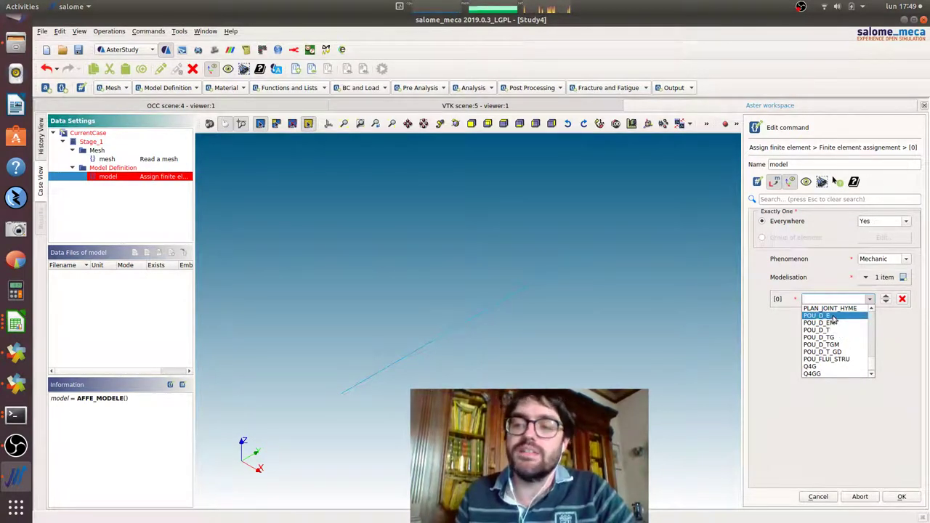
{"action": "left_click", "coordinate": [834, 317]}
{"action": "left_click", "coordinate": [904, 497]}
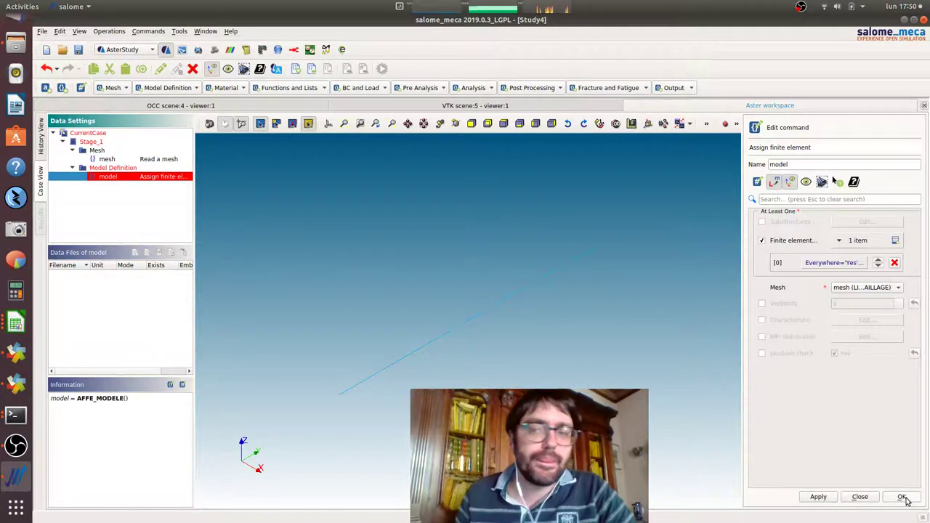
{"action": "left_click", "coordinate": [902, 497]}
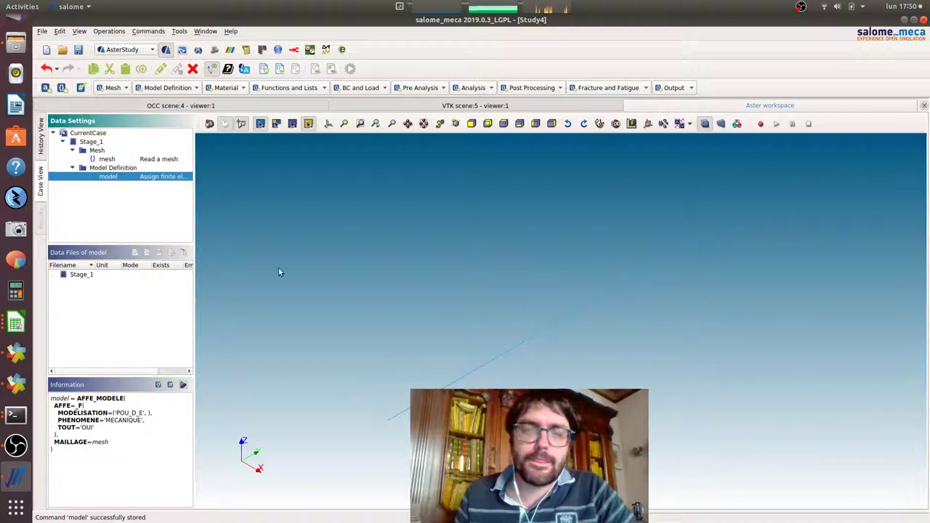
Add an AFFE_CARA_ELEM command with one POUTRE item, and set its section to RECTANGLE
{"action": "left_click", "coordinate": [169, 88]}
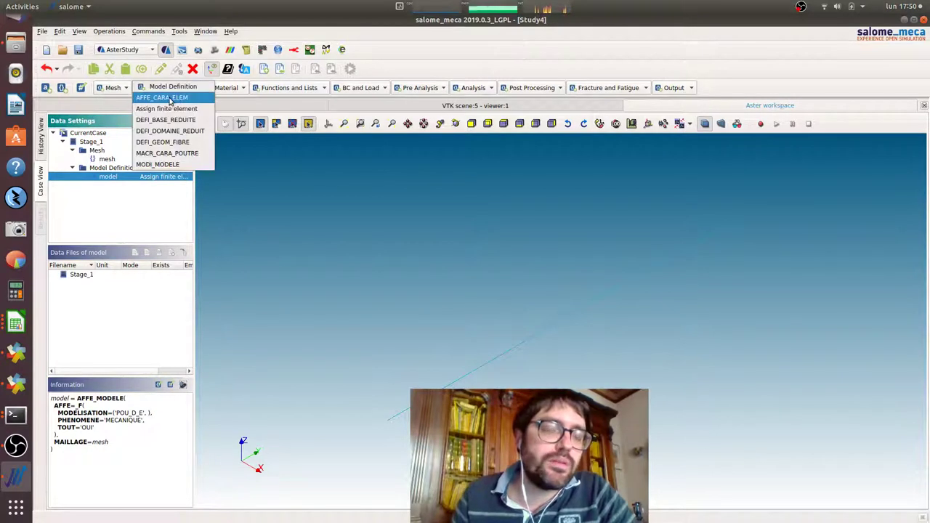
{"action": "left_click", "coordinate": [172, 99]}
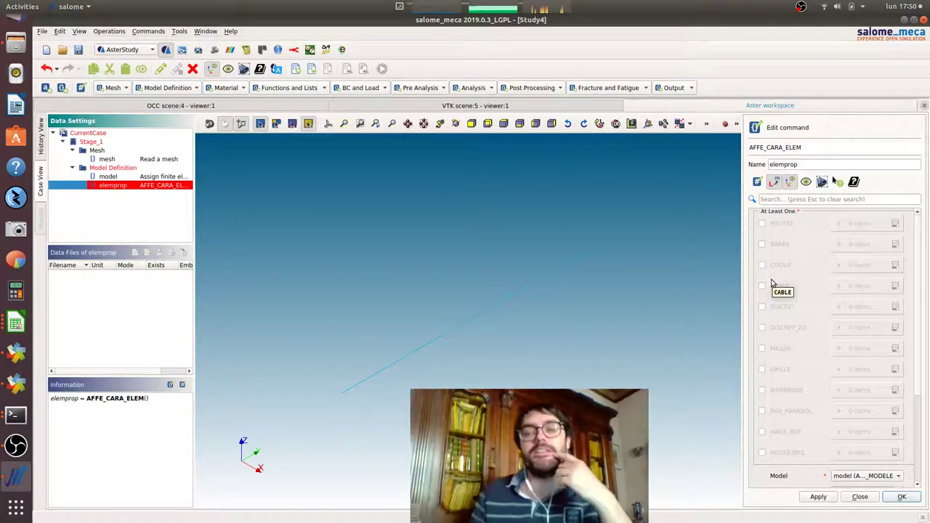
{"action": "left_click", "coordinate": [762, 224]}
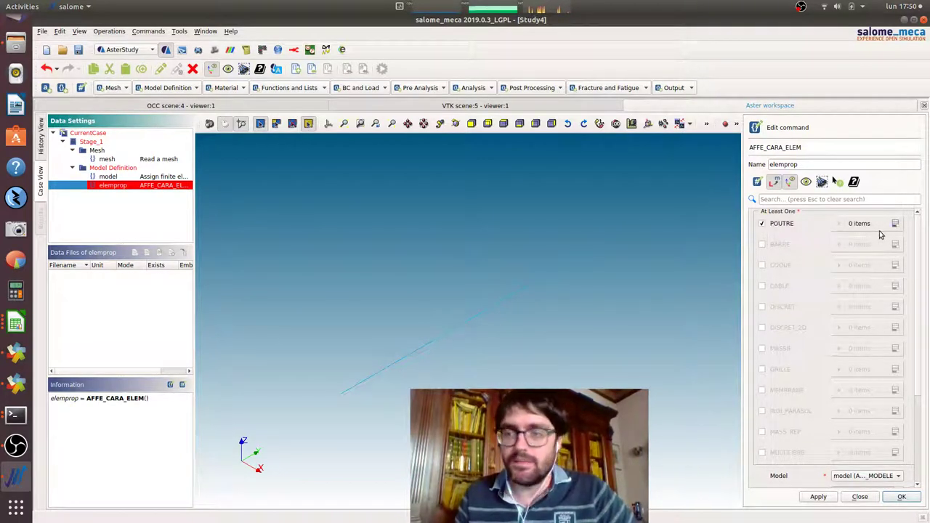
{"action": "left_click", "coordinate": [895, 224]}
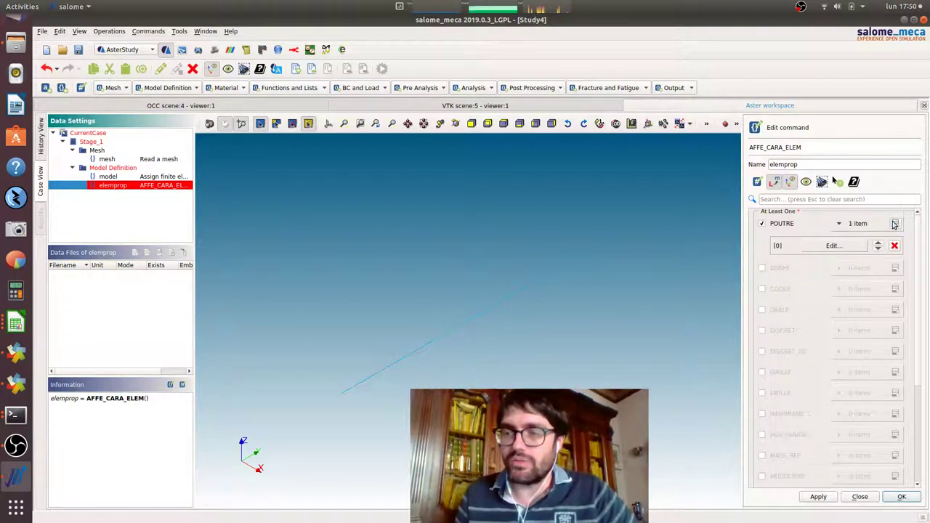
{"action": "left_click", "coordinate": [829, 245]}
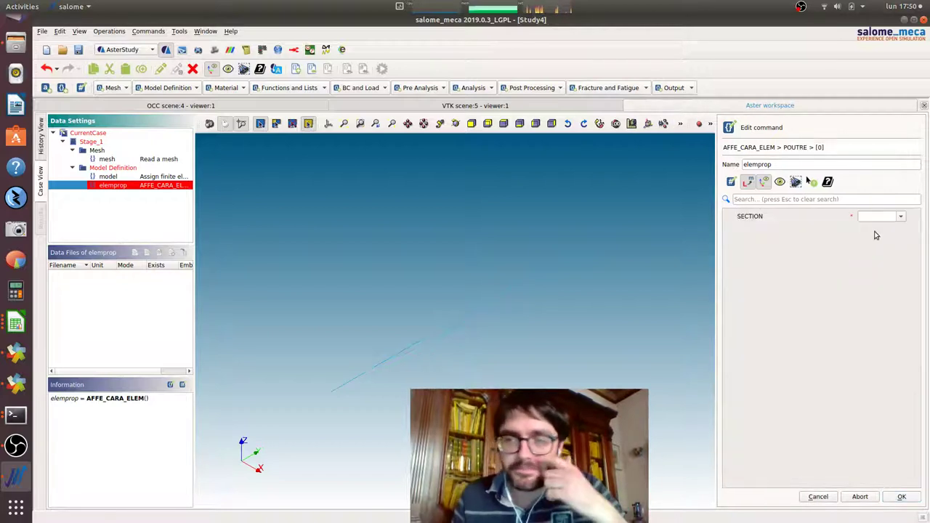
{"action": "left_click", "coordinate": [901, 216]}
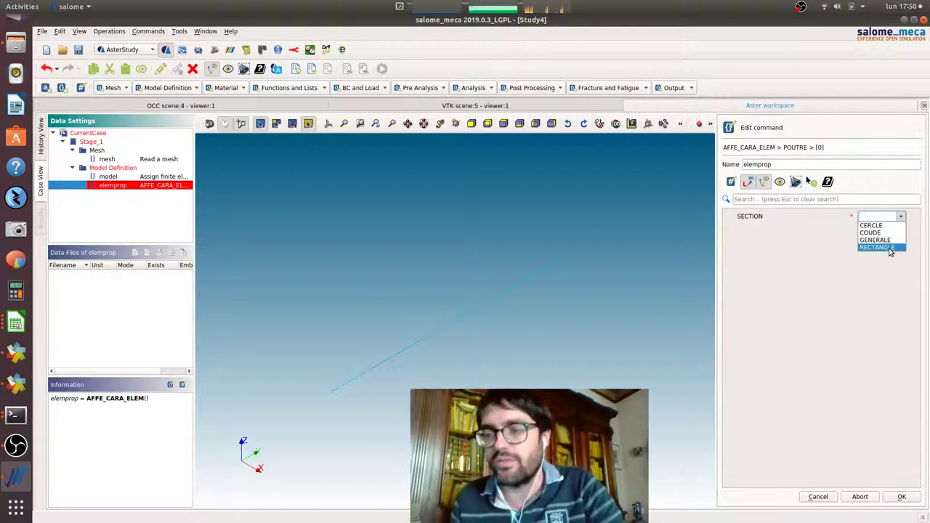
{"action": "left_click", "coordinate": [878, 248]}
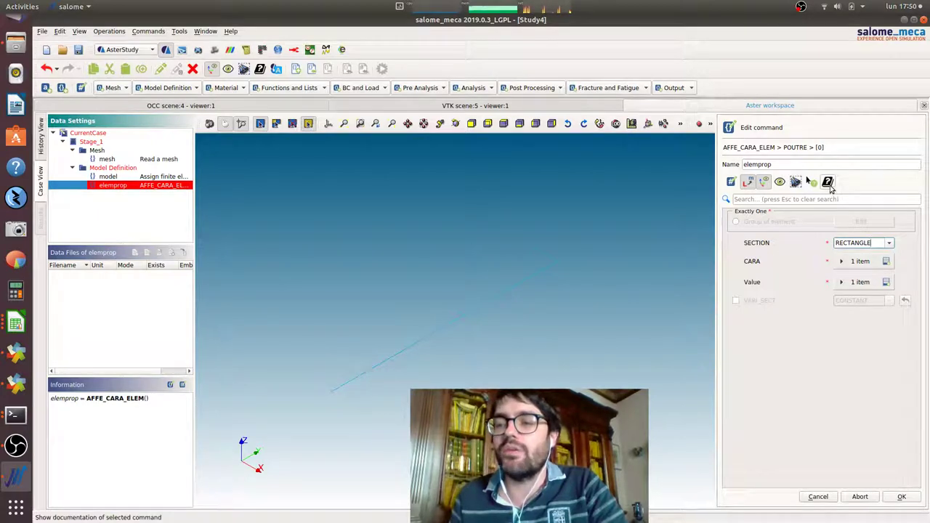
Open the AFFE_CARA_ELEM documentation and examine the Keyword BEAM chapter for the characteristics of a rectangular constant section
{"action": "left_click", "coordinate": [828, 183]}
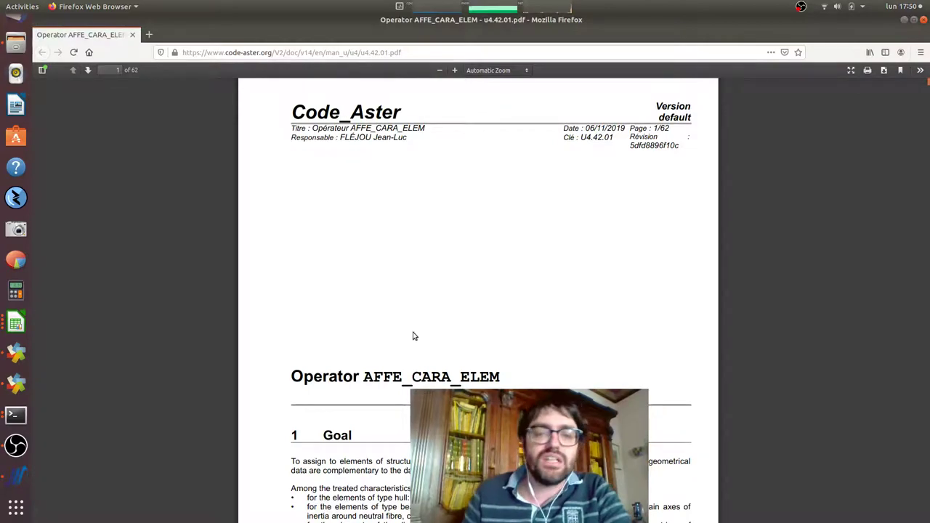
{"action": "scroll", "coordinate": [412, 336], "scroll_direction": "down", "scroll_amount": 15}
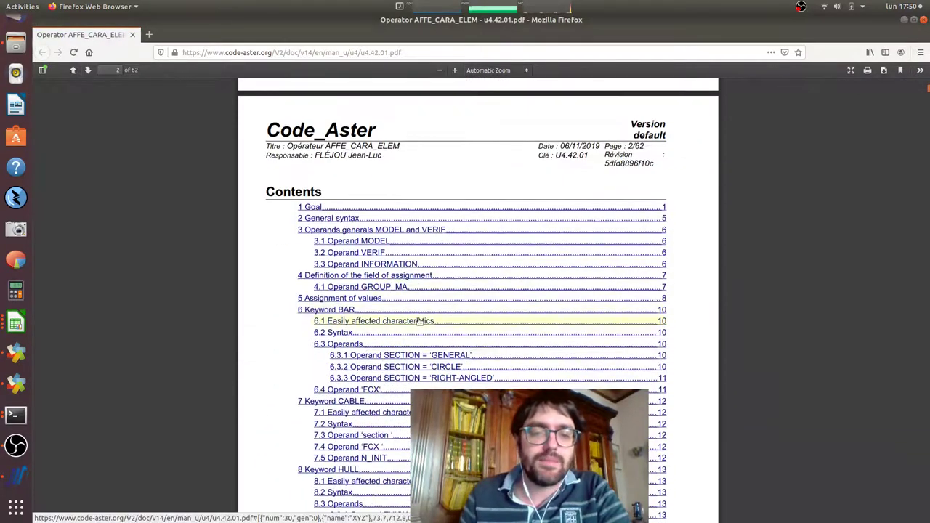
{"action": "scroll", "coordinate": [420, 321], "scroll_direction": "down", "scroll_amount": 6}
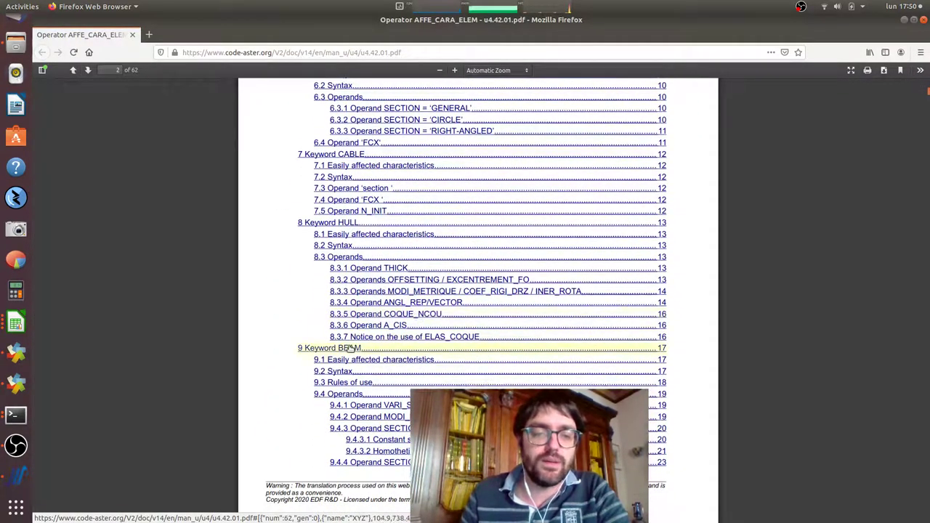
{"action": "left_click", "coordinate": [348, 348]}
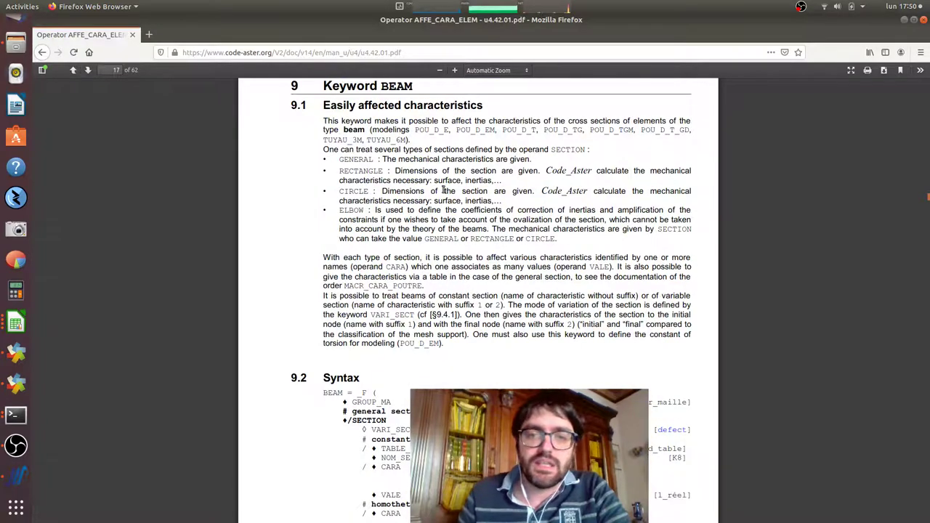
{"action": "scroll", "coordinate": [458, 211], "scroll_direction": "down", "scroll_amount": 5}
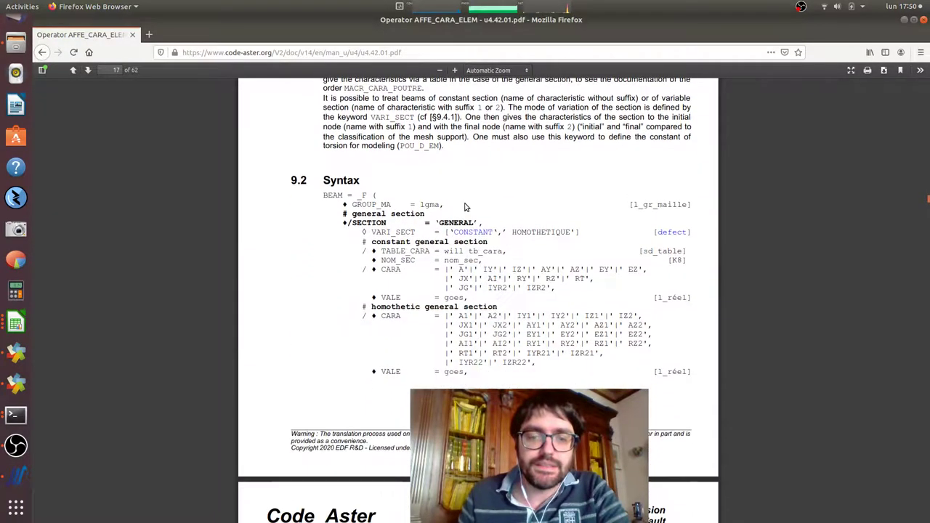
{"action": "scroll", "coordinate": [465, 211], "scroll_direction": "down", "scroll_amount": 20}
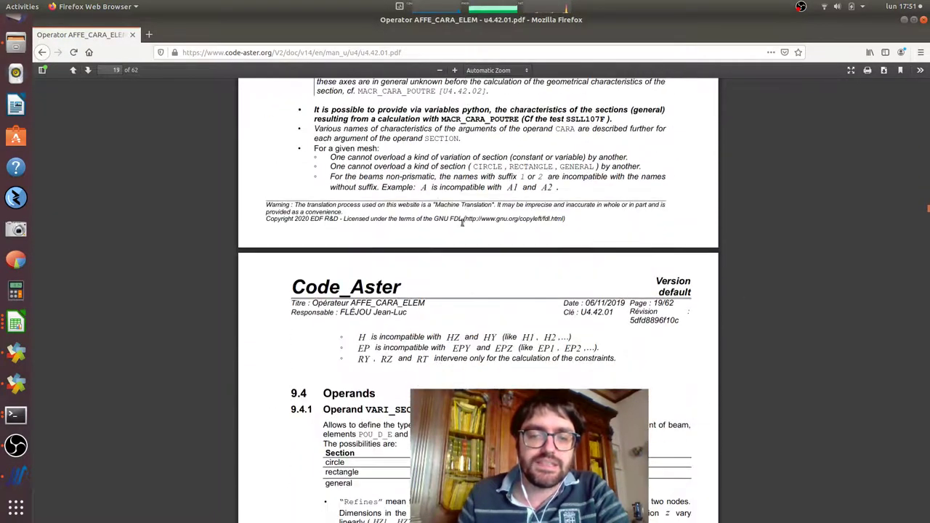
{"action": "scroll", "coordinate": [461, 223], "scroll_direction": "down", "scroll_amount": 20}
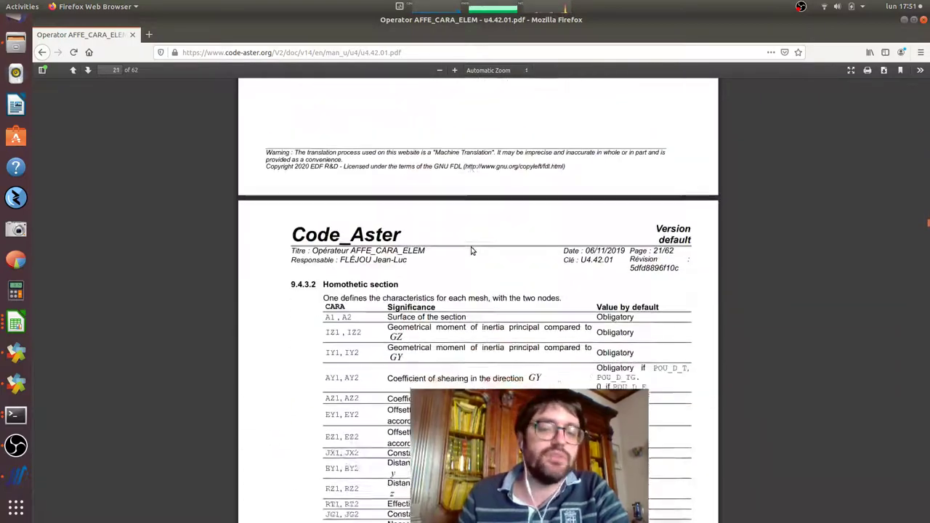
{"action": "scroll", "coordinate": [470, 249], "scroll_direction": "down", "scroll_amount": 20}
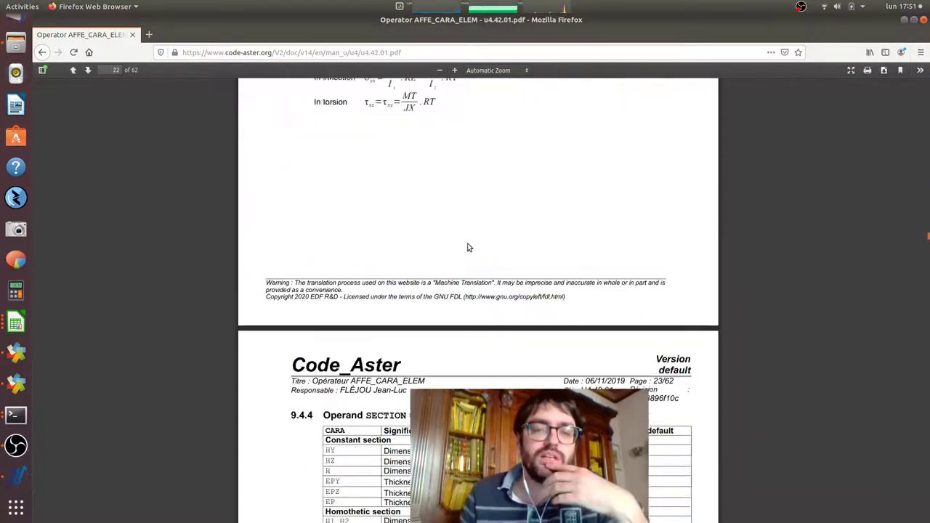
{"action": "scroll", "coordinate": [469, 248], "scroll_direction": "down", "scroll_amount": 10}
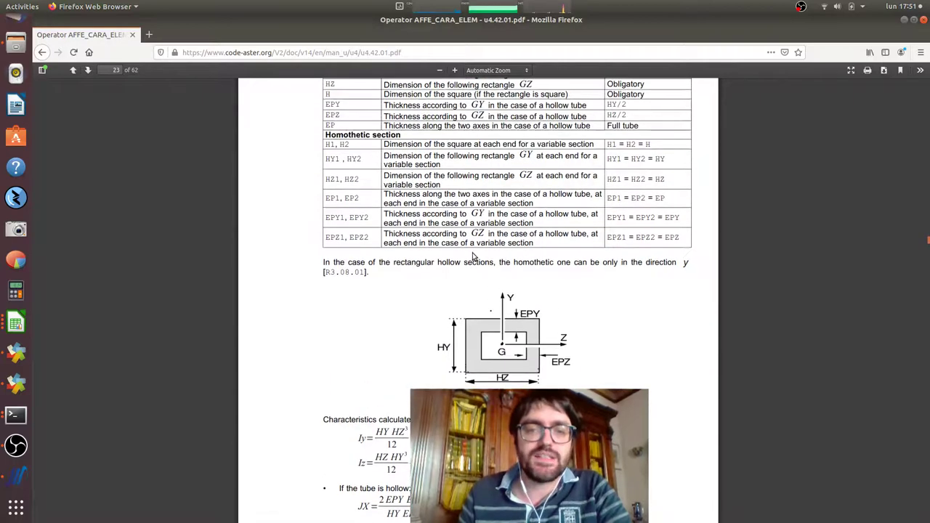
{"action": "scroll", "coordinate": [473, 256], "scroll_direction": "up", "scroll_amount": 2}
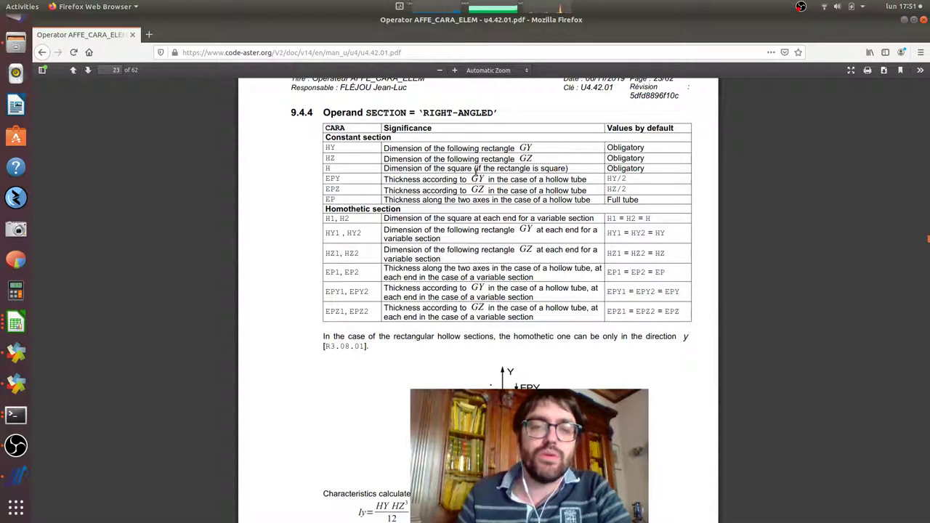
{"action": "left_click_drag", "start_coordinate": [554, 168], "coordinate": [512, 168]}
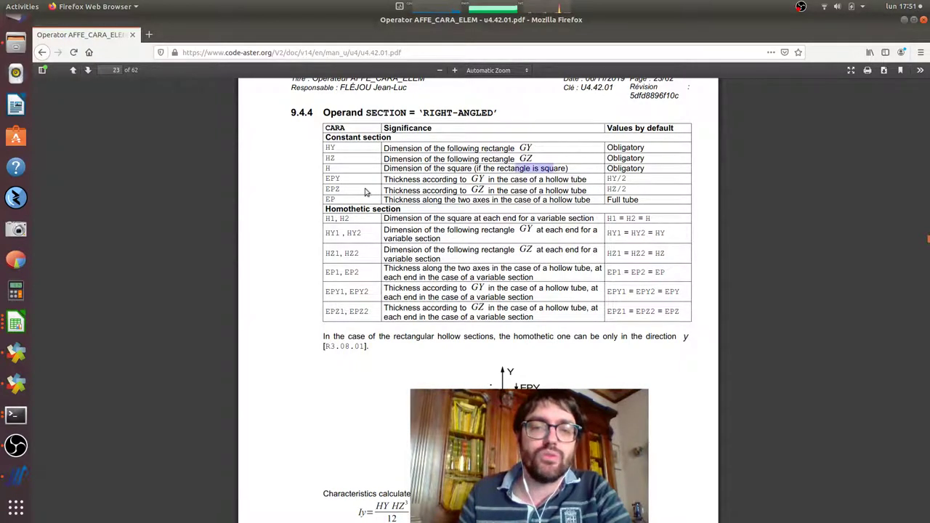
{"action": "left_click_drag", "start_coordinate": [332, 169], "coordinate": [328, 167]}
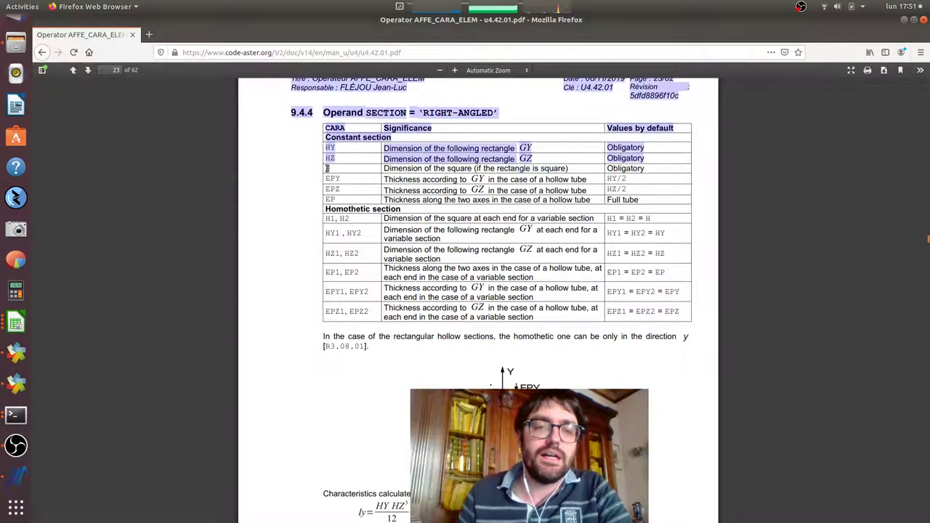
{"action": "left_click", "coordinate": [331, 174]}
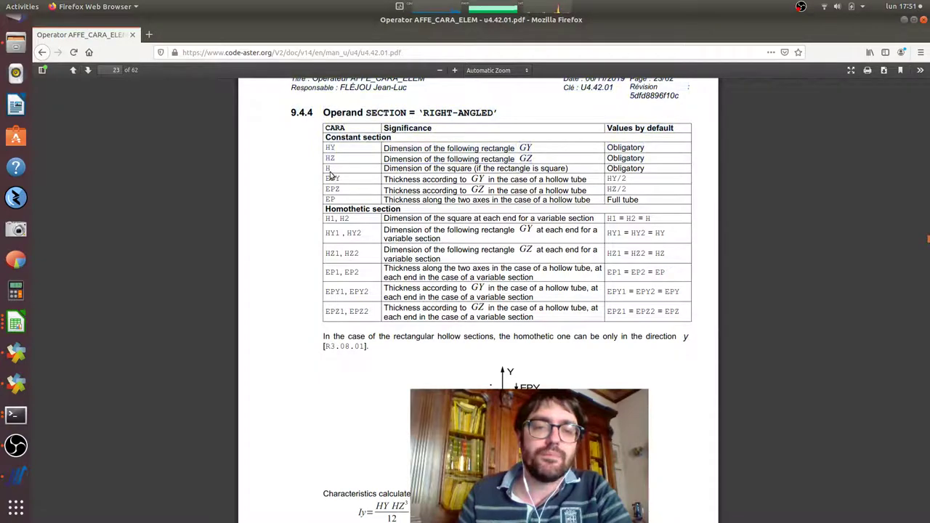
Switch back to salome_meca and give the rectangular beam section the characteristic H with a value of 100
{"action": "left_click", "coordinate": [16, 486]}
{"action": "left_click", "coordinate": [842, 260]}
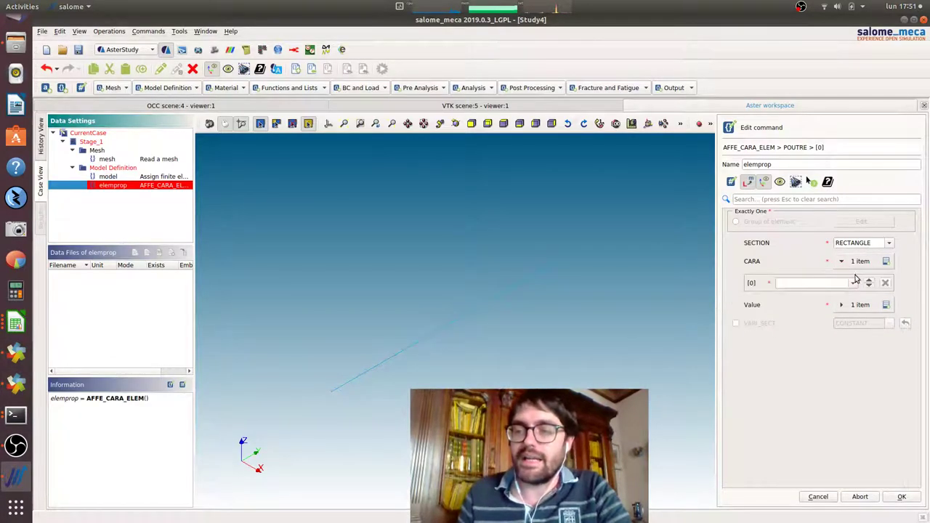
{"action": "left_click", "coordinate": [852, 283]}
{"action": "left_click", "coordinate": [837, 316]}
{"action": "type", "text": "H"}
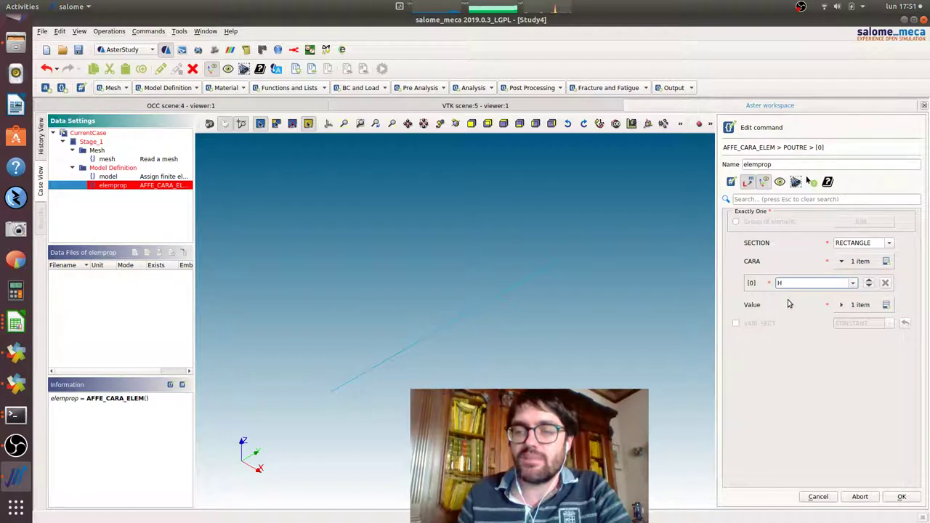
{"action": "left_click", "coordinate": [841, 304]}
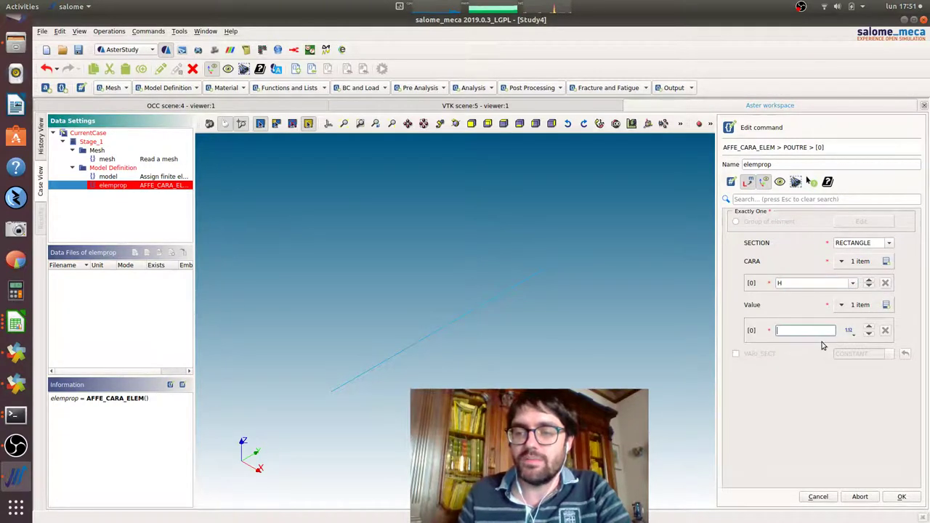
{"action": "type", "text": "100"}
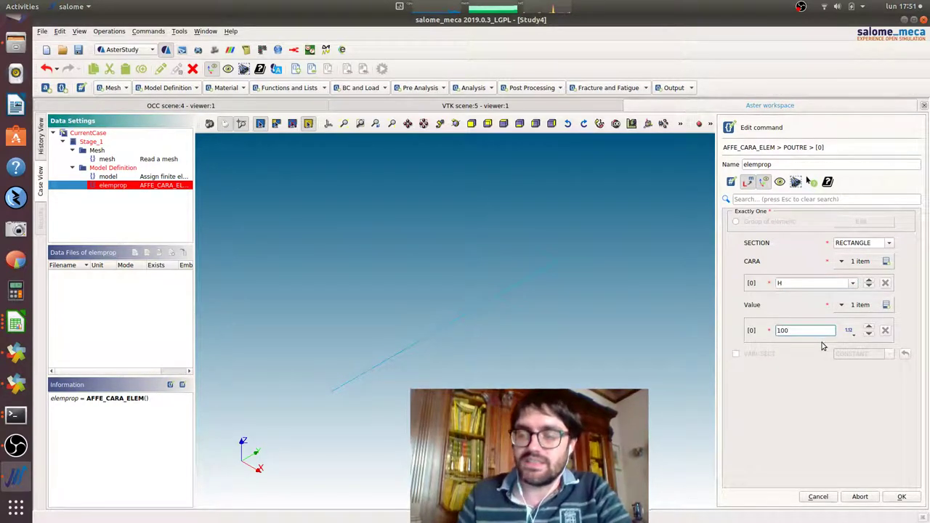
{"action": "left_click", "coordinate": [904, 497]}
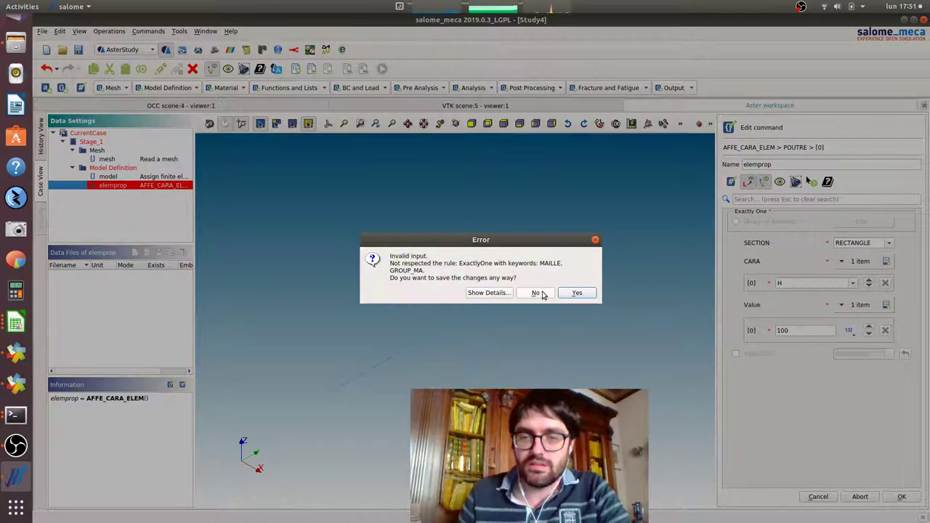
{"action": "left_click", "coordinate": [538, 293]}
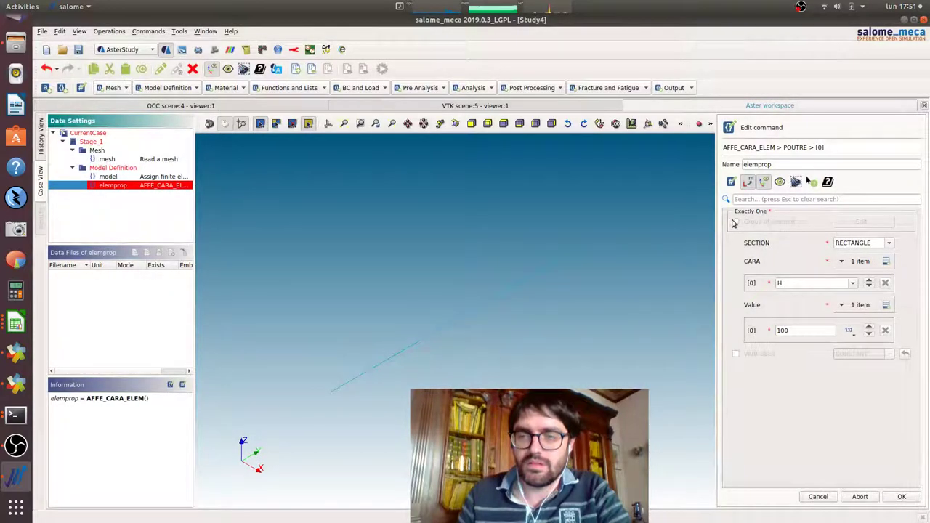
Apply the rectangular POUTRE section to element group Group_1 and store the AFFE_CARA_ELEM command
{"action": "left_click", "coordinate": [739, 222]}
{"action": "left_click", "coordinate": [882, 227]}
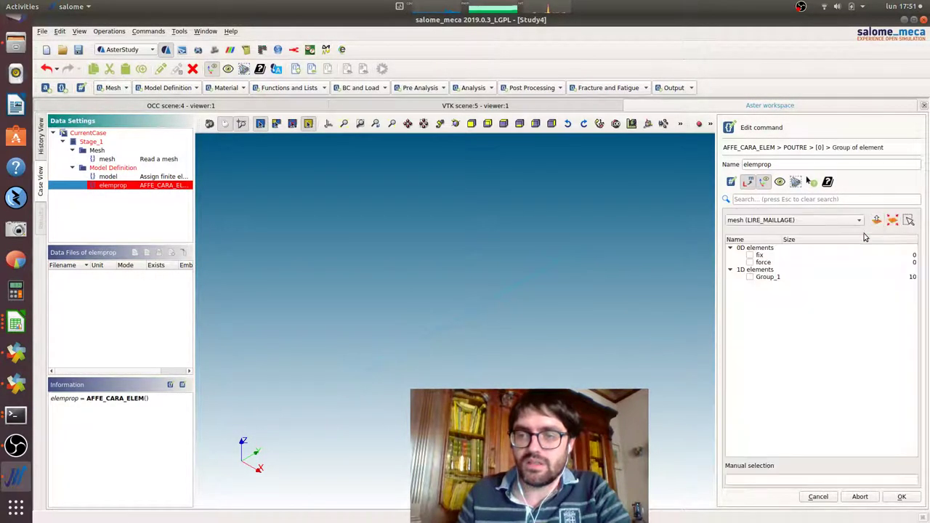
{"action": "left_click", "coordinate": [750, 277]}
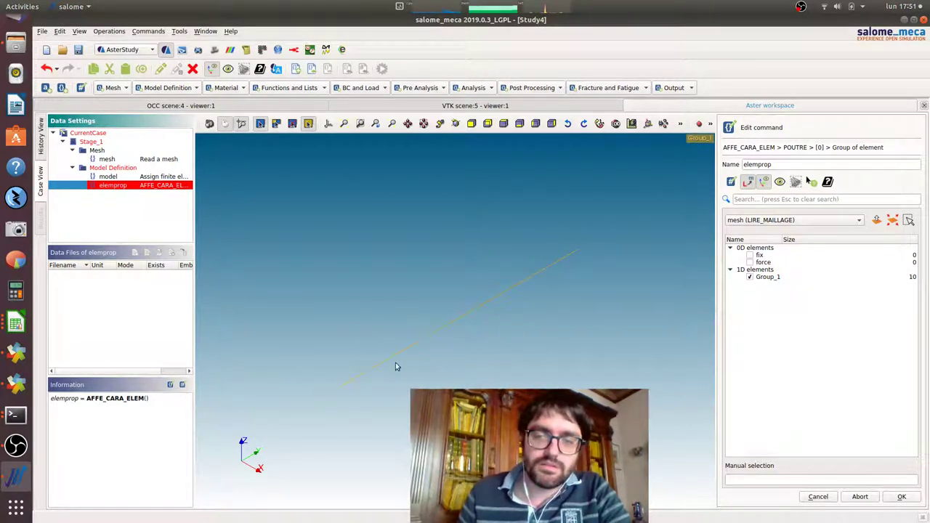
{"action": "left_click", "coordinate": [902, 497]}
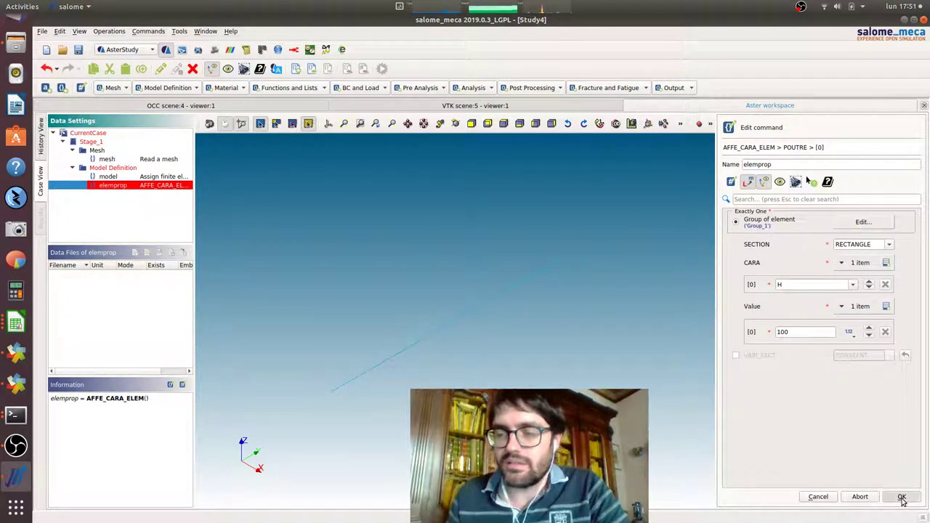
{"action": "left_click", "coordinate": [901, 497]}
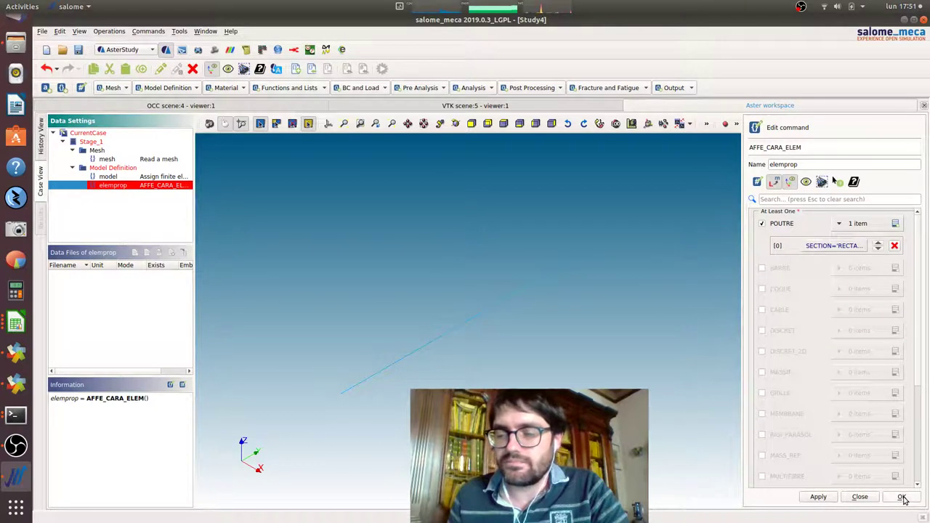
{"action": "left_click", "coordinate": [902, 497]}
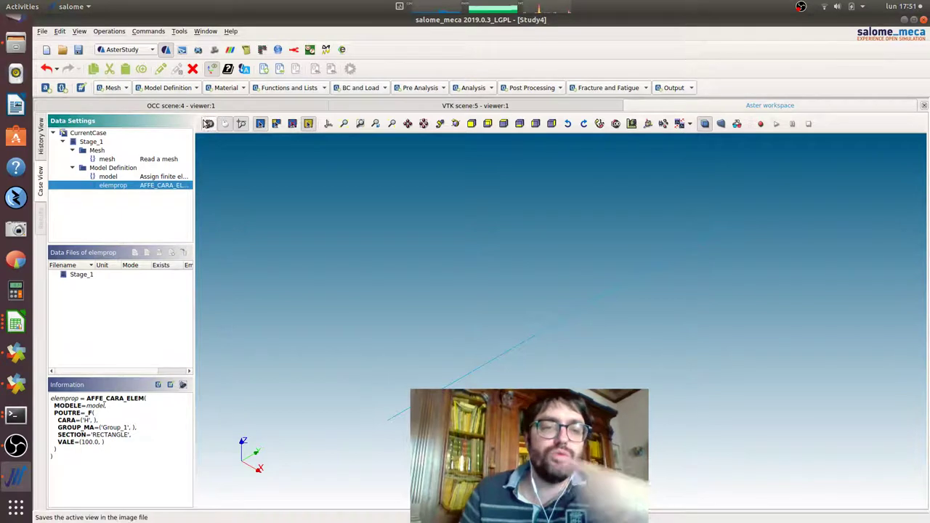
Define a linear isotropic elastic material with Young's modulus 210000 and Poisson's ratio 0.2, and store the command
{"action": "left_click", "coordinate": [227, 90]}
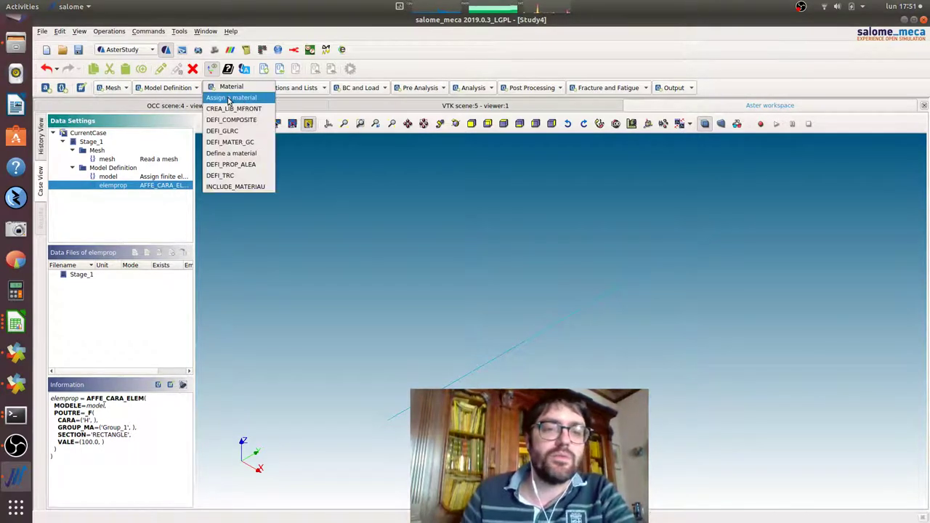
{"action": "left_click", "coordinate": [243, 151]}
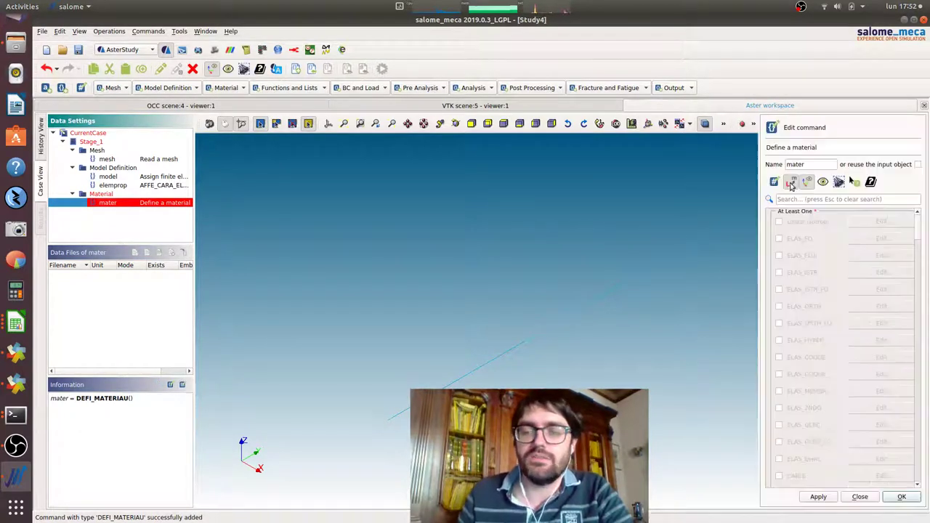
{"action": "left_click", "coordinate": [779, 222]}
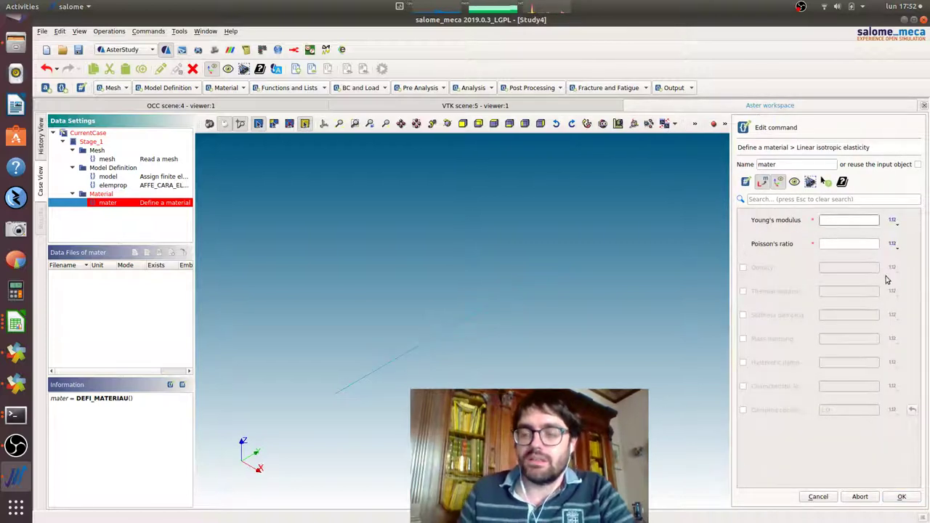
{"action": "type", "text": "210000"}
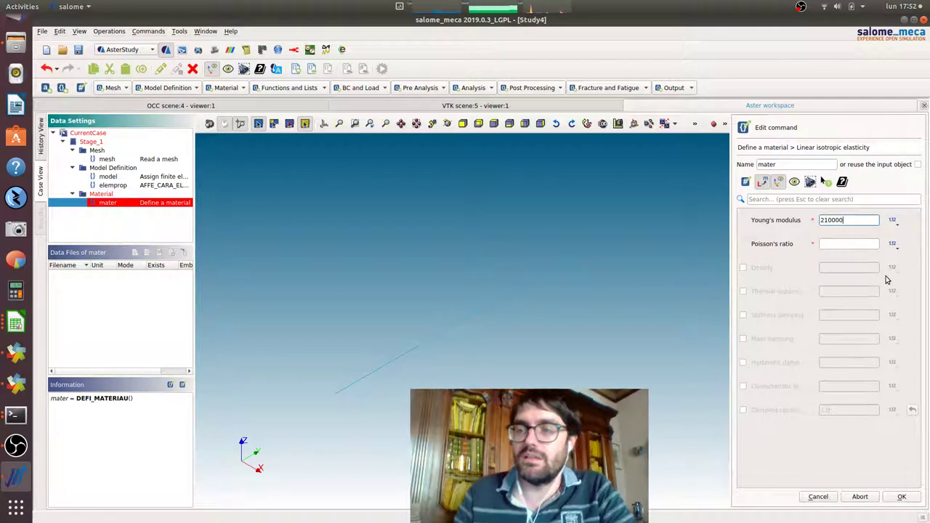
{"action": "left_click", "coordinate": [864, 245]}
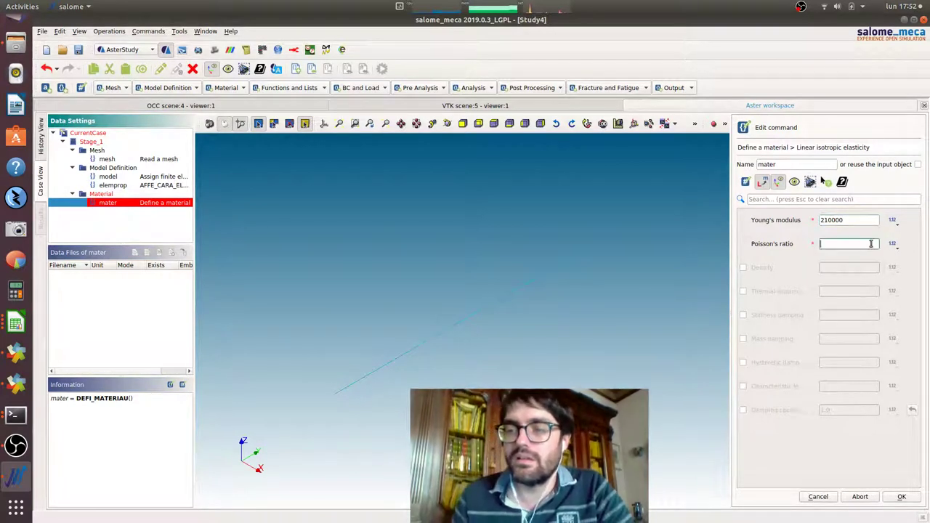
{"action": "type", "text": "0.2"}
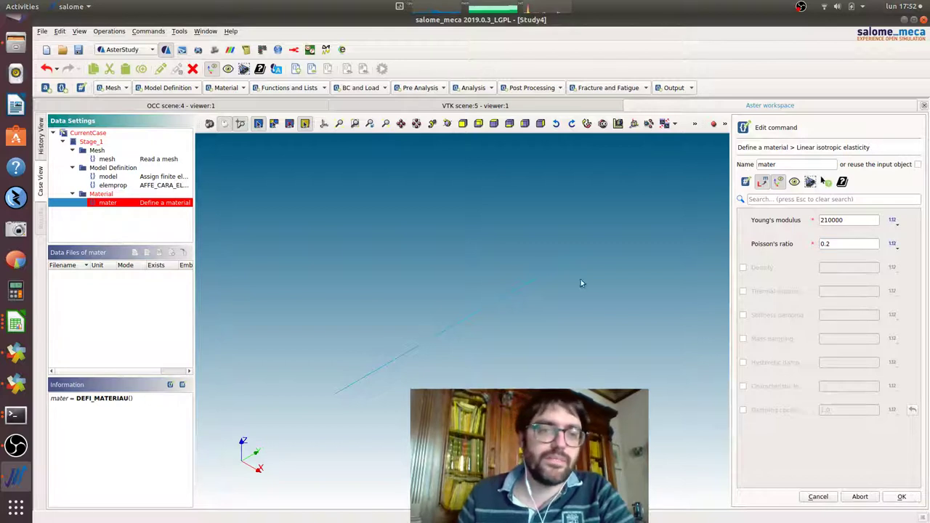
{"action": "left_click", "coordinate": [237, 87]}
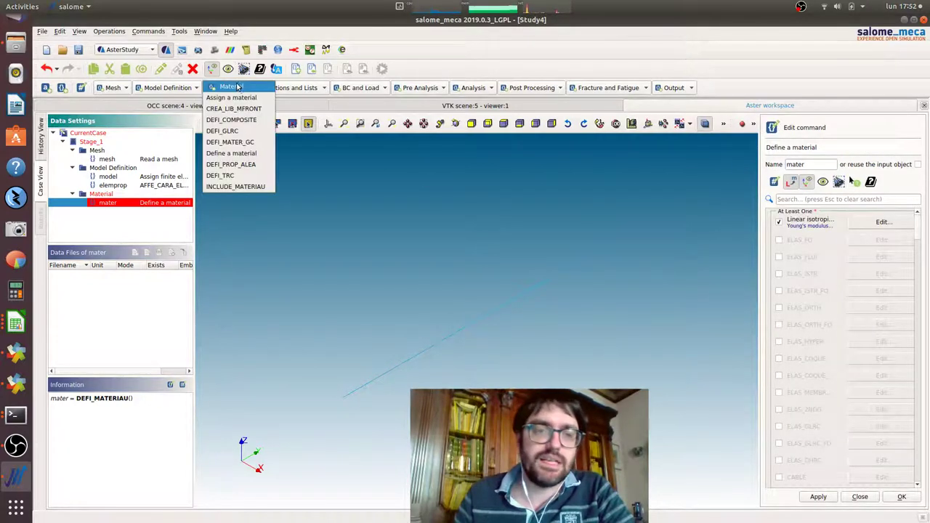
{"action": "left_click", "coordinate": [906, 496]}
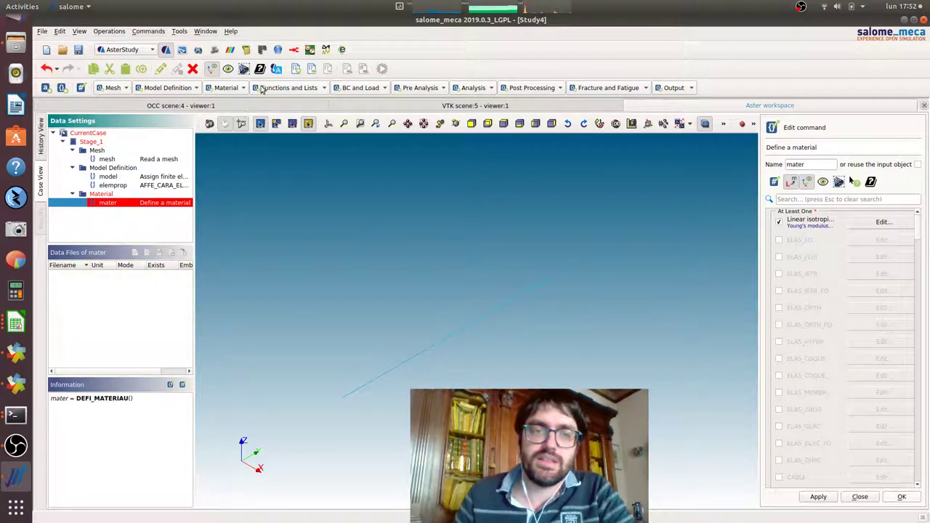
Assign the material mater everywhere on the model with an Assign a material command, and store it
{"action": "left_click", "coordinate": [235, 88]}
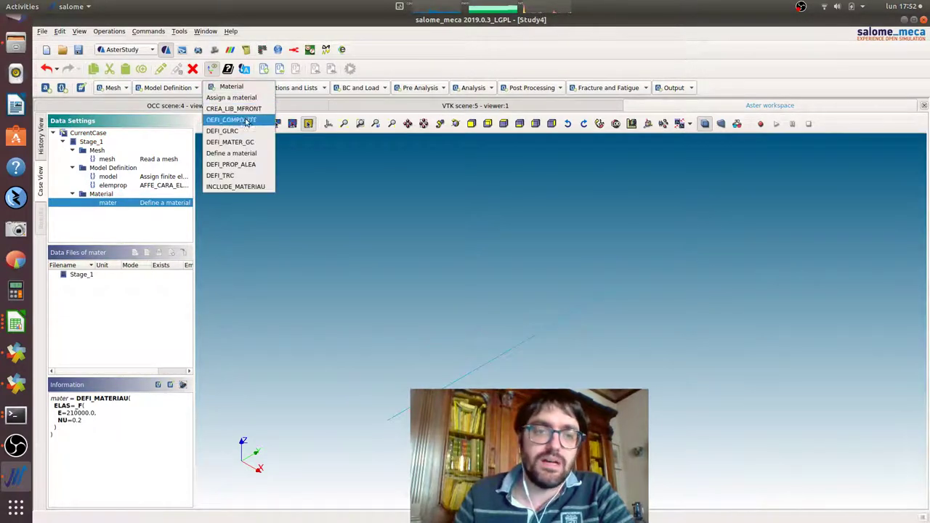
{"action": "left_click", "coordinate": [230, 99]}
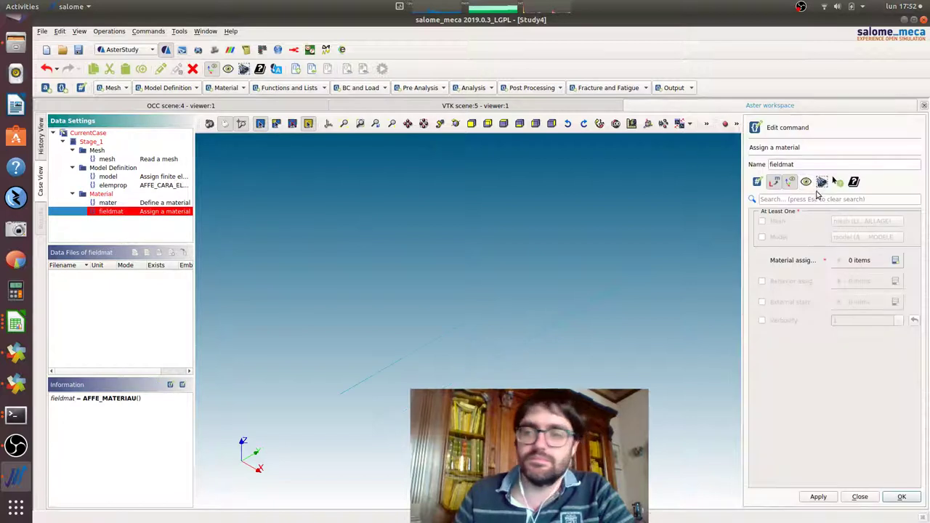
{"action": "left_click", "coordinate": [762, 237]}
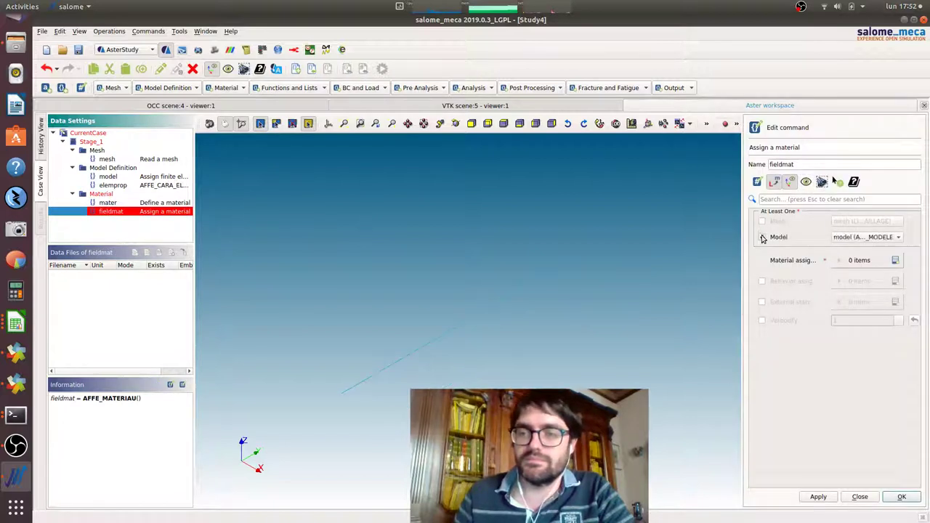
{"action": "left_click", "coordinate": [895, 260]}
{"action": "left_click", "coordinate": [835, 283]}
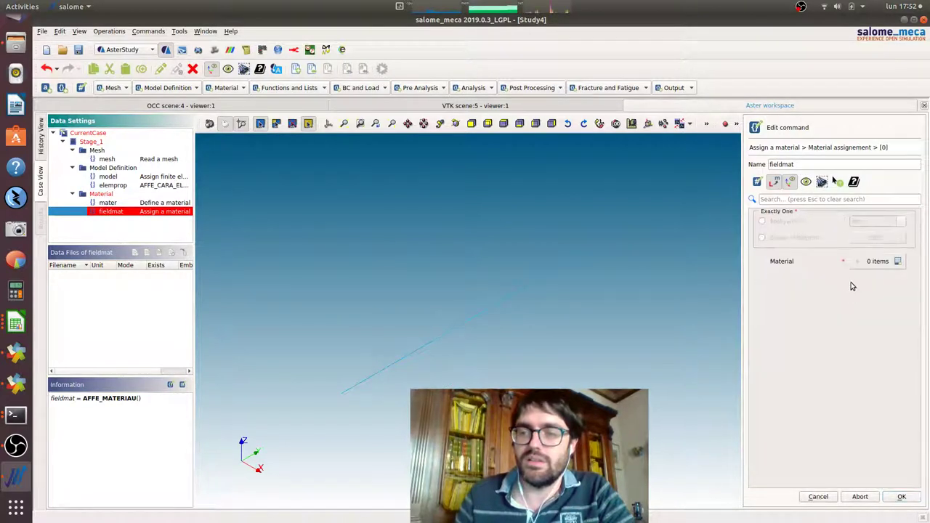
{"action": "left_click", "coordinate": [785, 221]}
{"action": "left_click", "coordinate": [898, 260]}
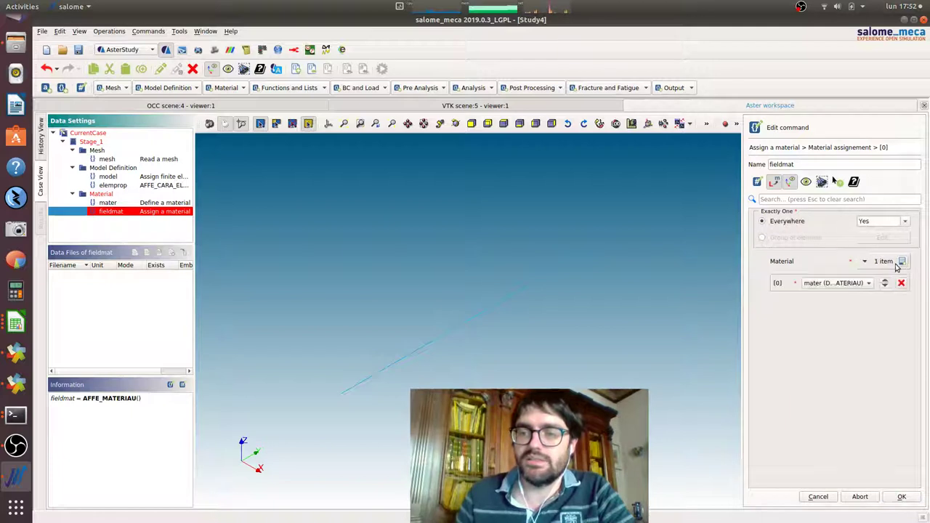
{"action": "left_click", "coordinate": [912, 498]}
{"action": "left_click", "coordinate": [912, 500]}
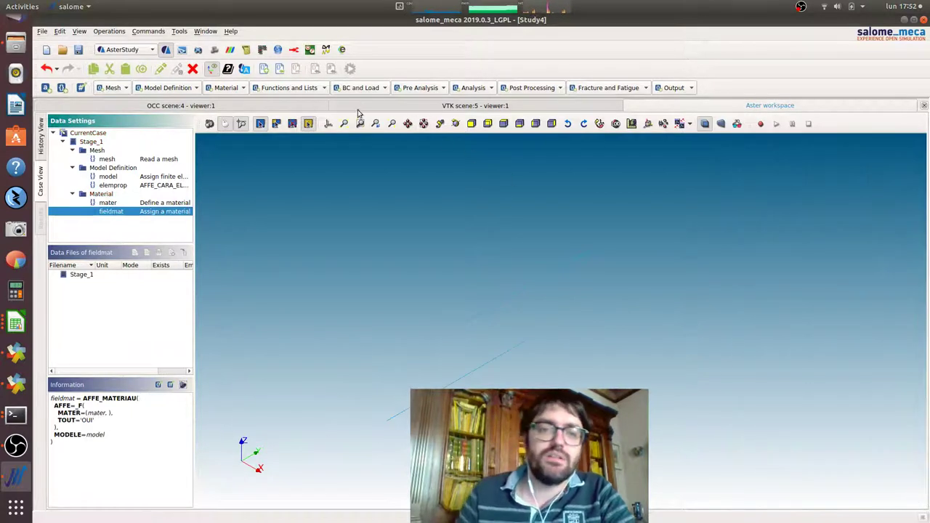
Create a mechanical load with an Enforce DOF entry that clamps node group fix using LIAISON set to ENCASTRE
{"action": "left_click", "coordinate": [358, 88]}
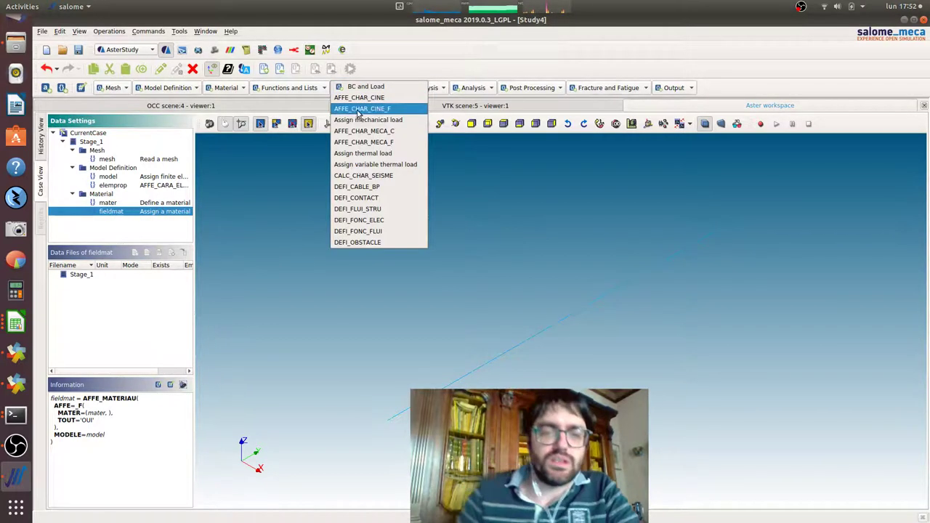
{"action": "left_click", "coordinate": [363, 120]}
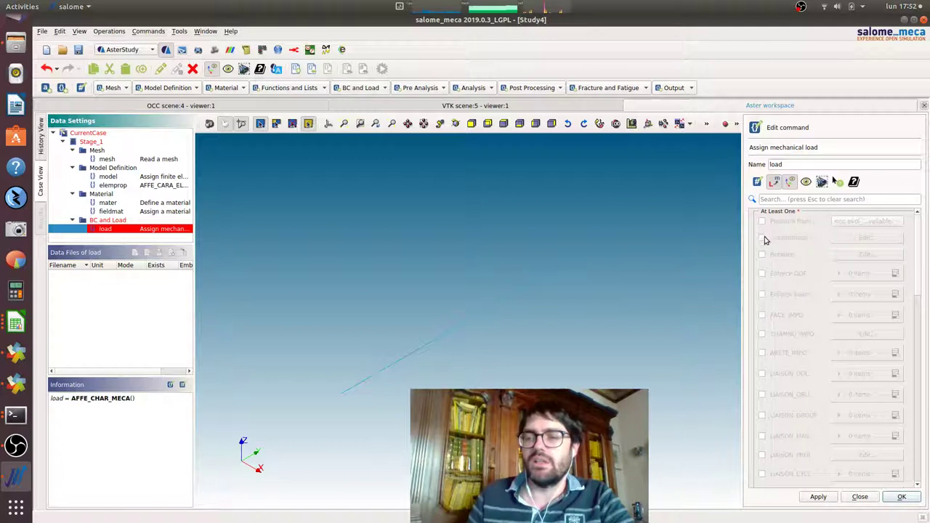
{"action": "left_click", "coordinate": [761, 274]}
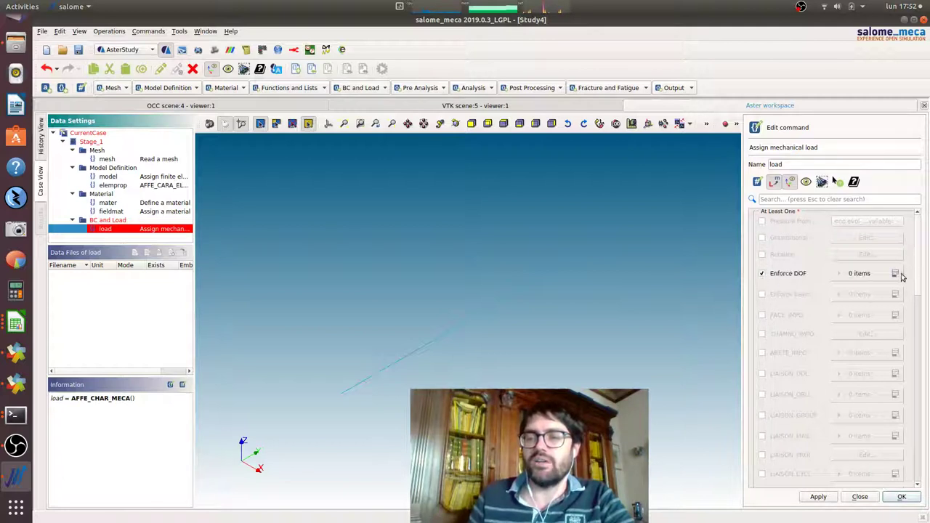
{"action": "left_click", "coordinate": [894, 274]}
{"action": "left_click", "coordinate": [855, 302]}
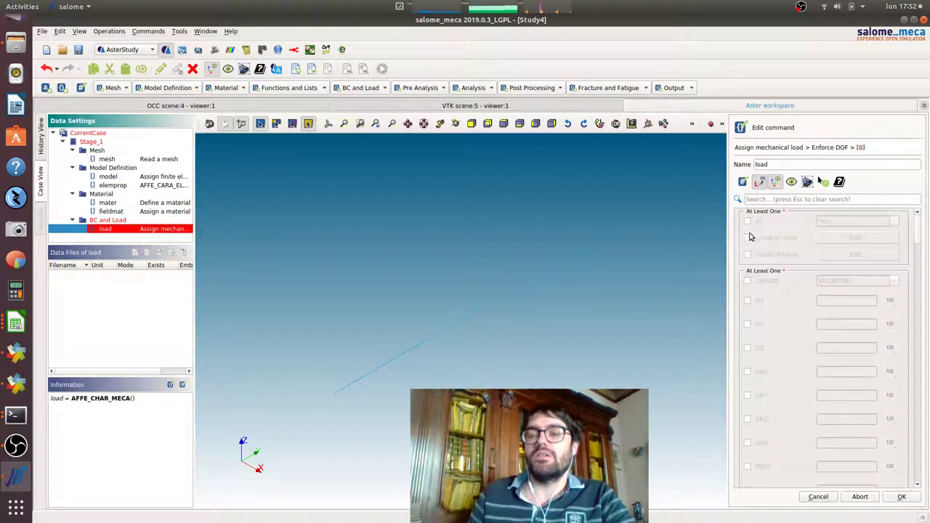
{"action": "left_click", "coordinate": [747, 238]}
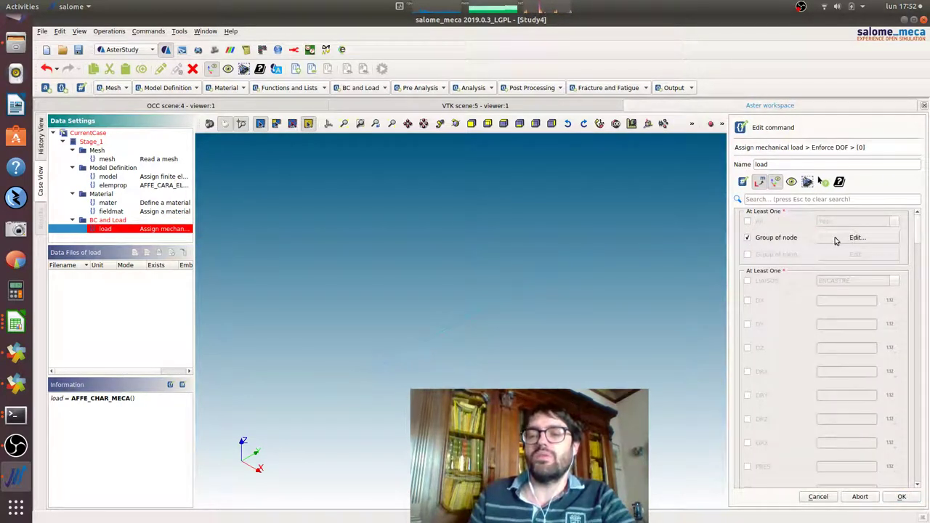
{"action": "left_click", "coordinate": [856, 238]}
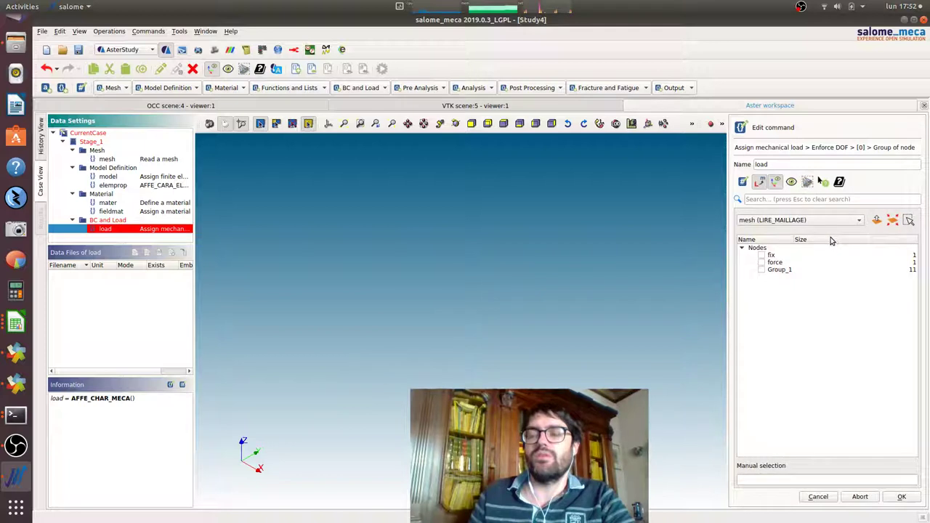
{"action": "left_click", "coordinate": [763, 256]}
{"action": "left_click", "coordinate": [902, 496]}
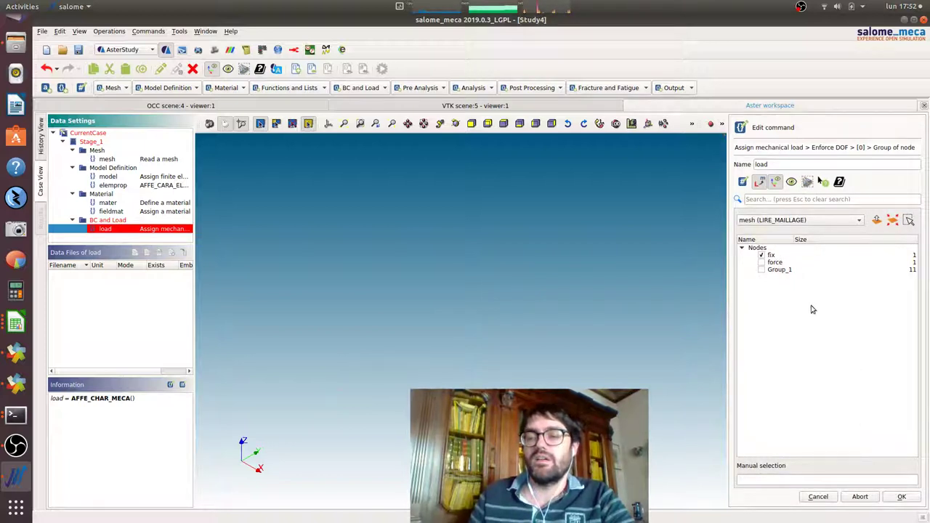
{"action": "left_click", "coordinate": [746, 283]}
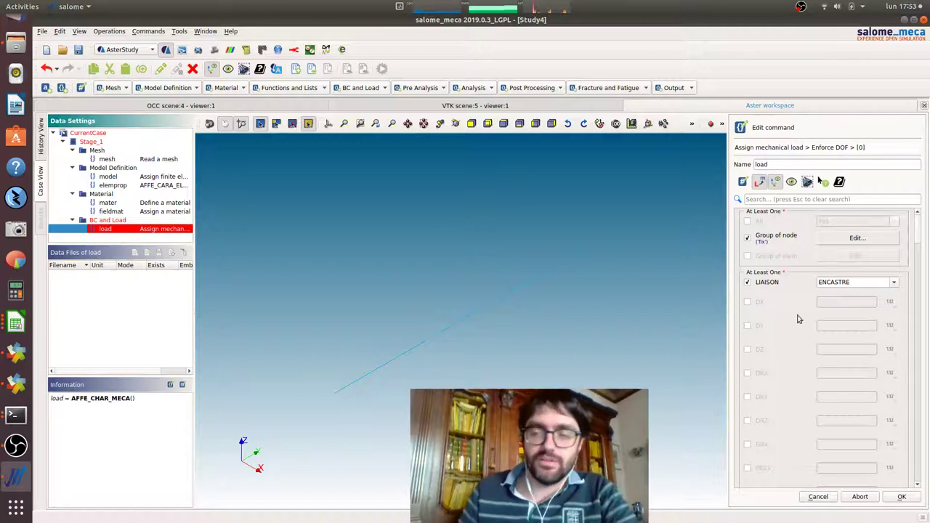
{"action": "left_click", "coordinate": [901, 498]}
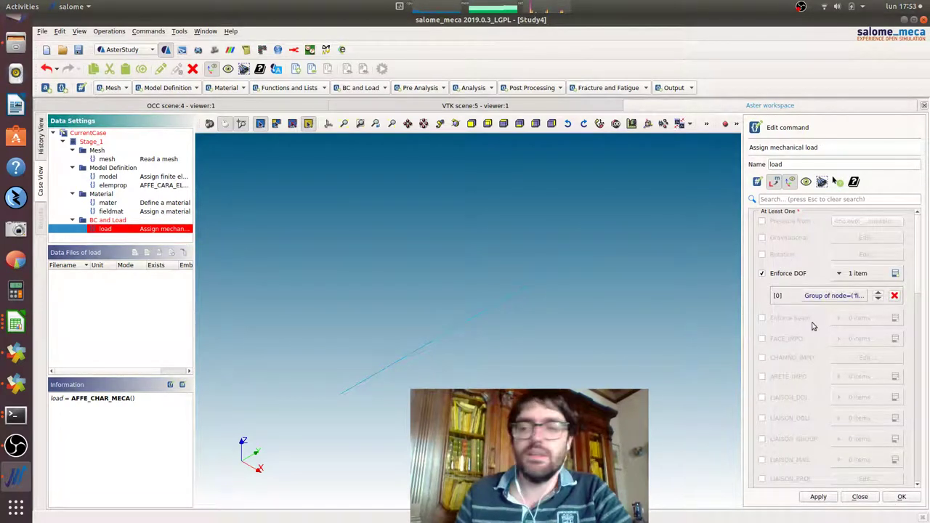
Add a FORCE_NODALE entry with FZ of -1000 on node group force, and store the mechanical load
{"action": "scroll", "coordinate": [817, 377], "scroll_direction": "down", "scroll_amount": 5}
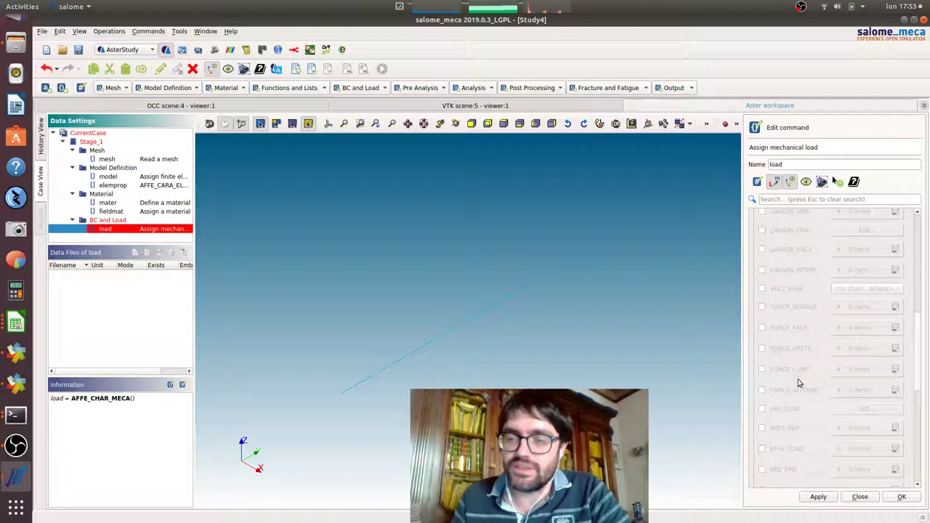
{"action": "left_click", "coordinate": [762, 307]}
{"action": "left_click", "coordinate": [896, 307]}
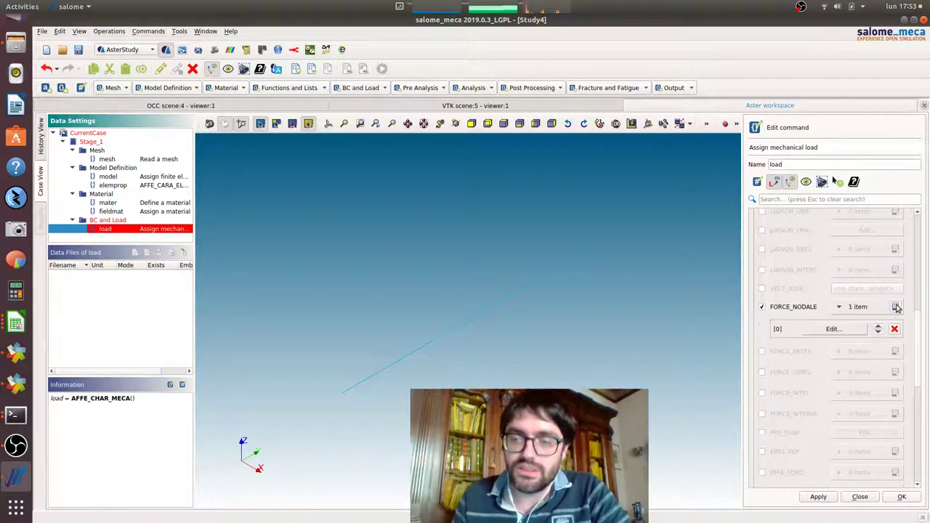
{"action": "left_click", "coordinate": [810, 329]}
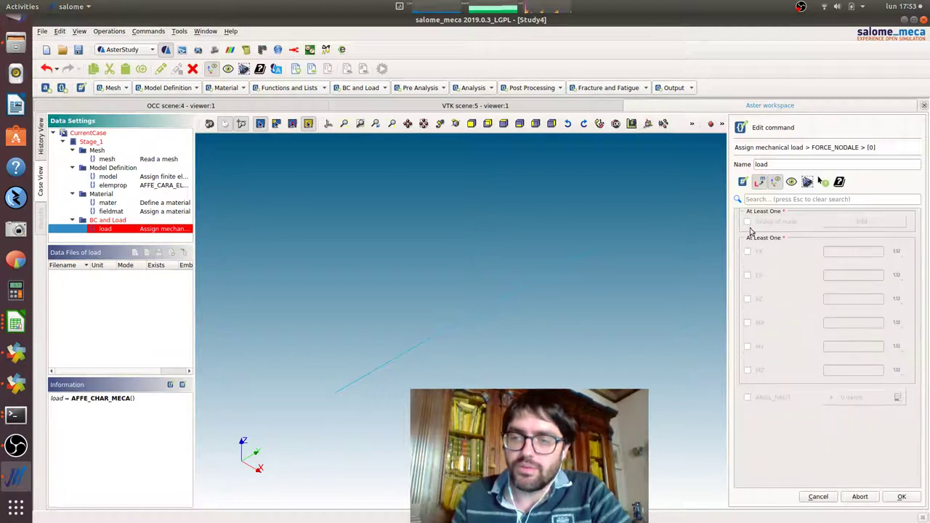
{"action": "left_click", "coordinate": [748, 222]}
{"action": "left_click", "coordinate": [861, 221]}
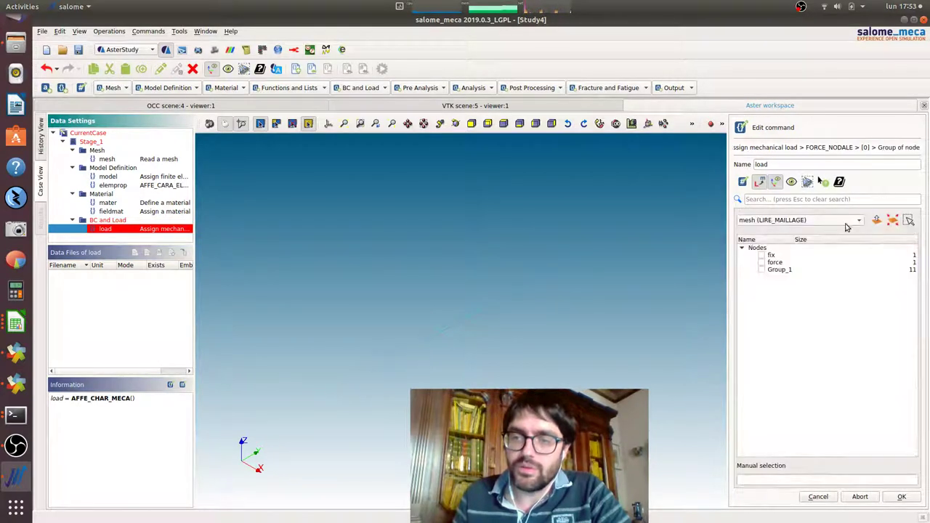
{"action": "left_click", "coordinate": [762, 263]}
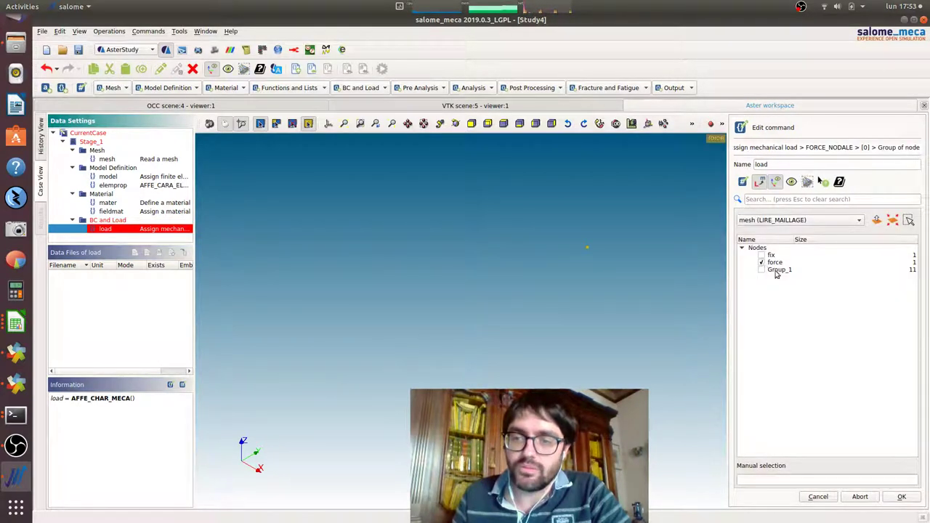
{"action": "left_click", "coordinate": [902, 496]}
{"action": "left_click", "coordinate": [749, 301]}
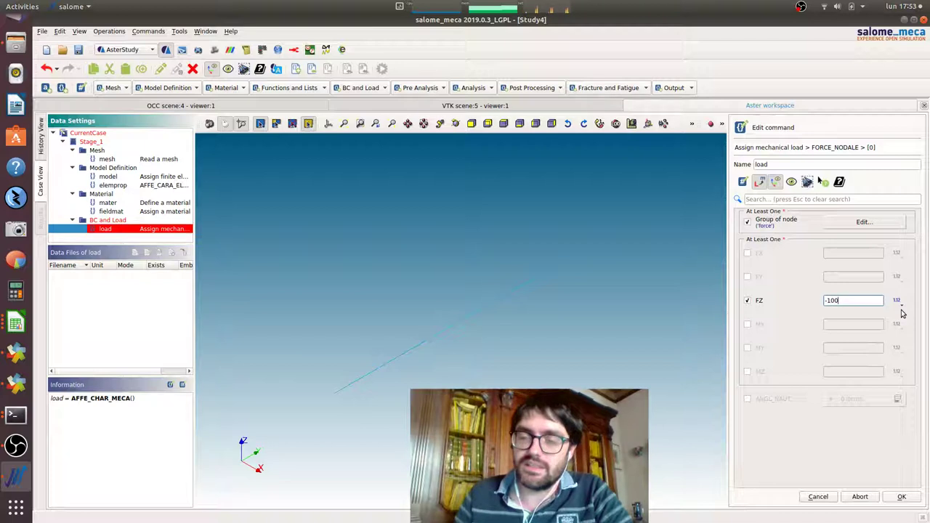
{"action": "left_click", "coordinate": [901, 497]}
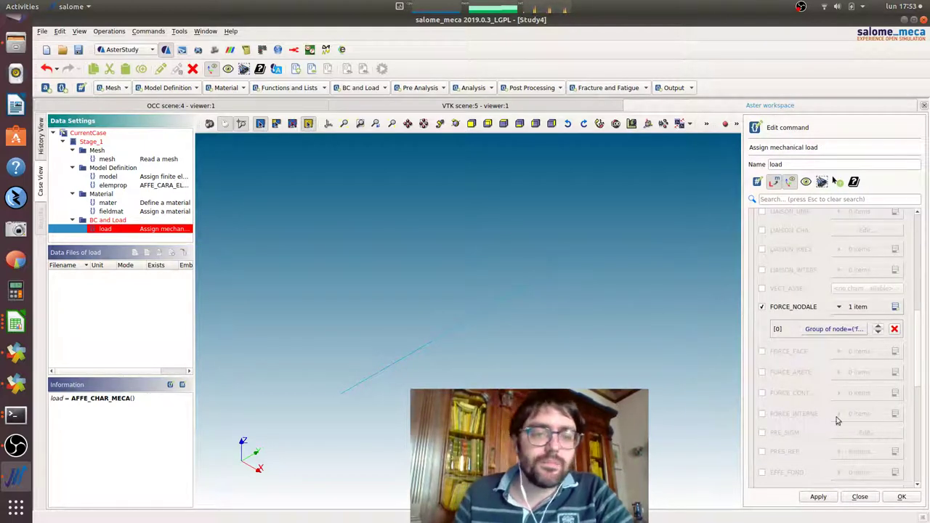
{"action": "left_click", "coordinate": [903, 496]}
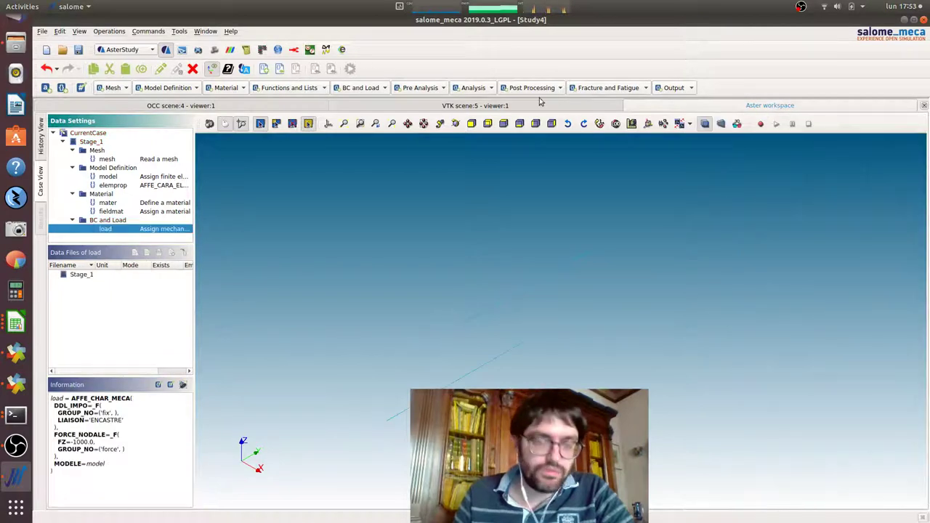
Create a static mechanical analysis using material field fieldmat, structural elements elemprop and the load named load, and store it
{"action": "left_click", "coordinate": [469, 89]}
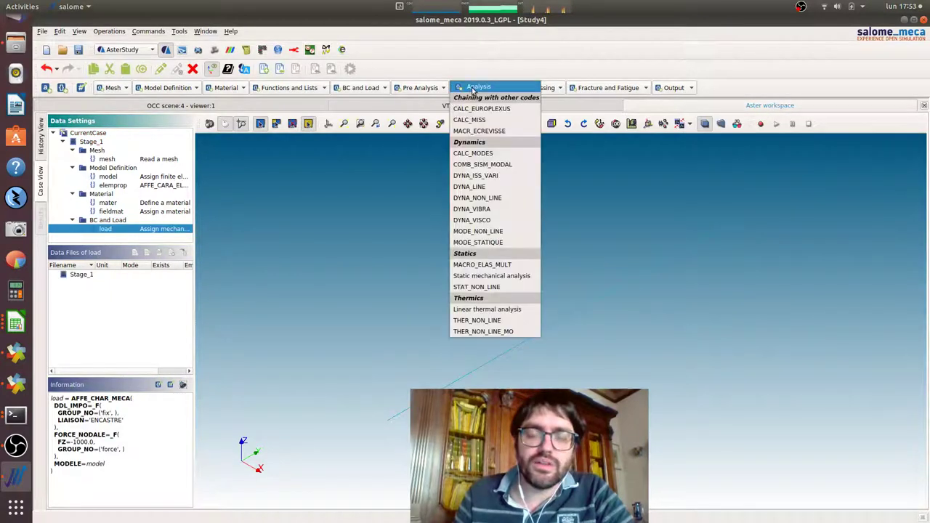
{"action": "left_click", "coordinate": [511, 281]}
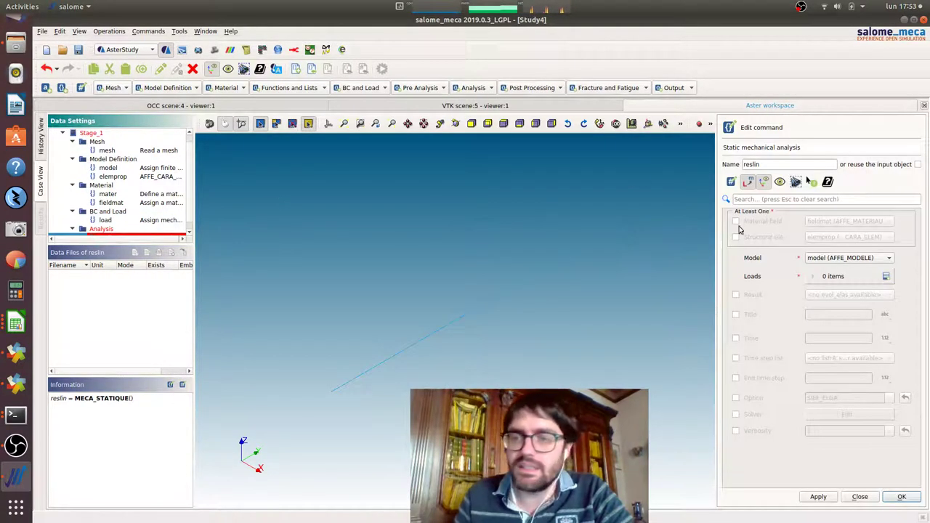
{"action": "left_click", "coordinate": [735, 237]}
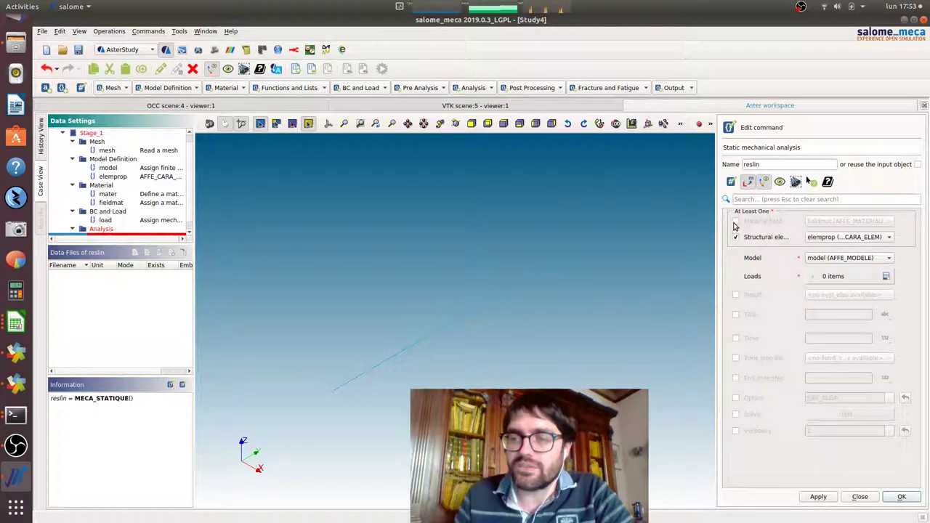
{"action": "left_click", "coordinate": [735, 222]}
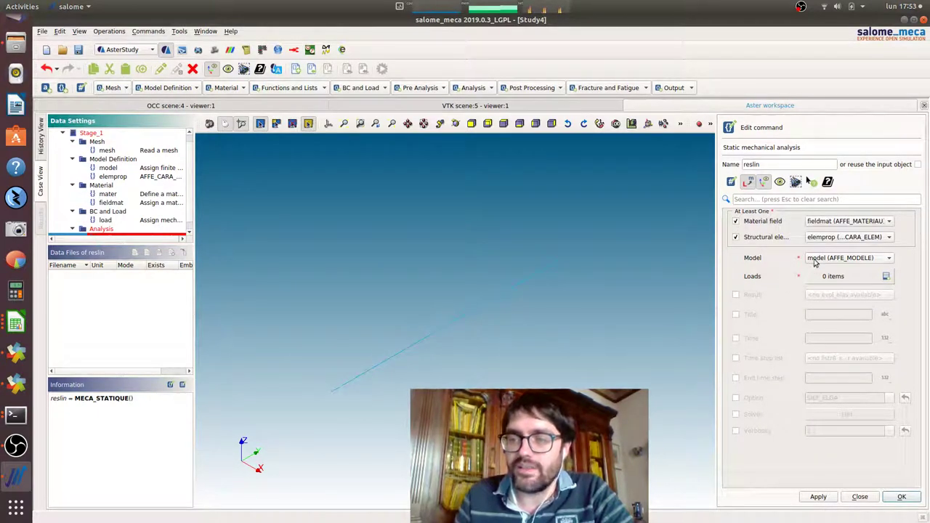
{"action": "left_click", "coordinate": [886, 277]}
{"action": "left_click", "coordinate": [852, 300]}
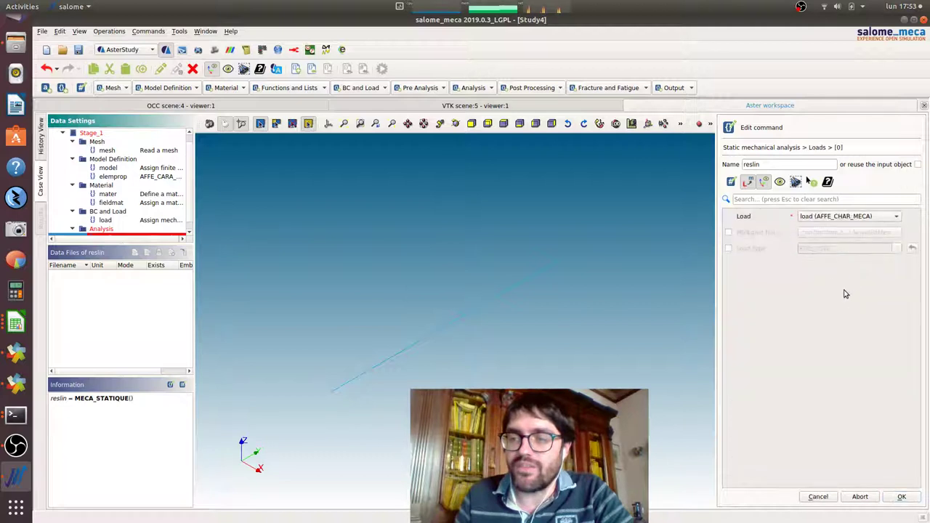
{"action": "left_click", "coordinate": [914, 499]}
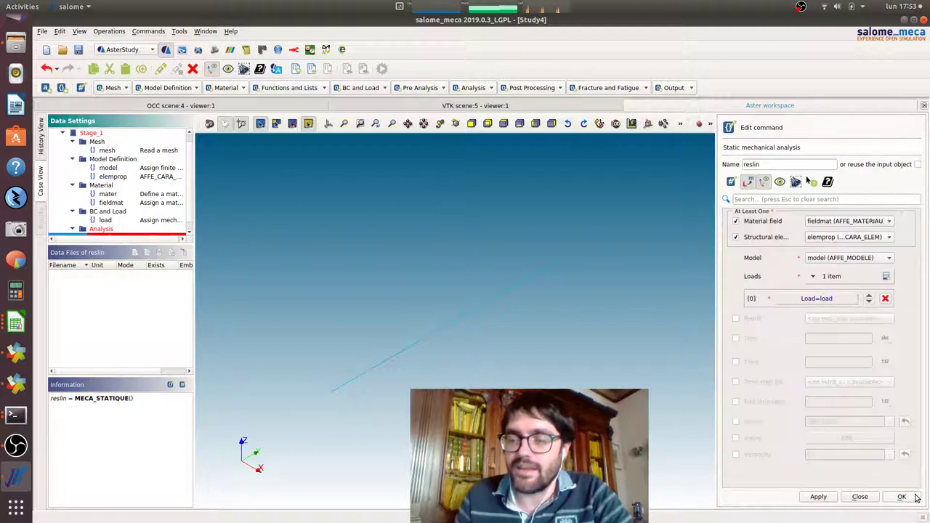
{"action": "left_click", "coordinate": [914, 498]}
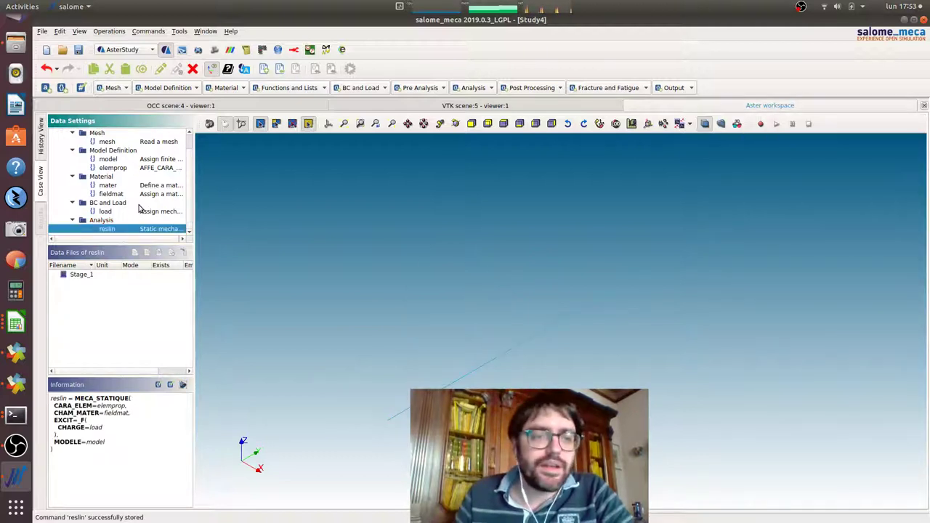
Create a CALC_CHAMP post-processing command on result reslin that reuses the input object, with EFGE_NOEU as its first CONTRAINTE field
{"action": "left_click", "coordinate": [531, 88]}
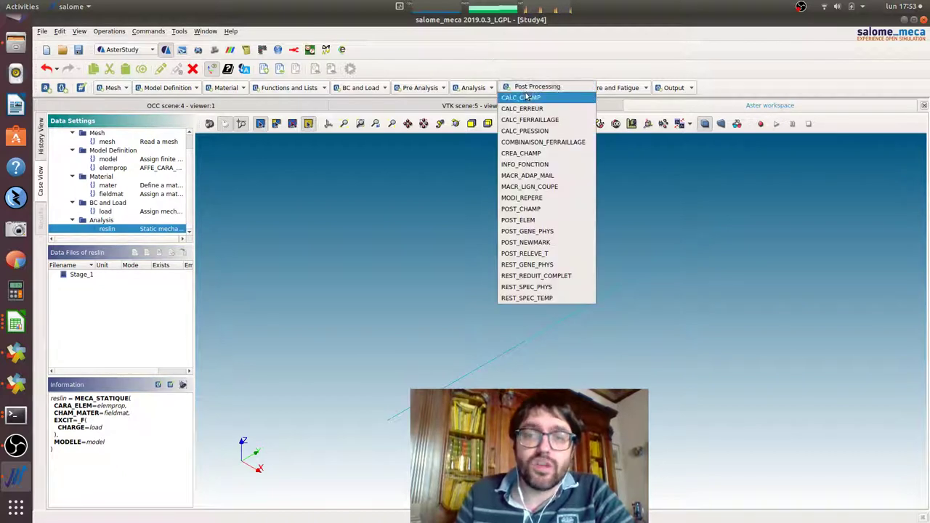
{"action": "left_click", "coordinate": [545, 99]}
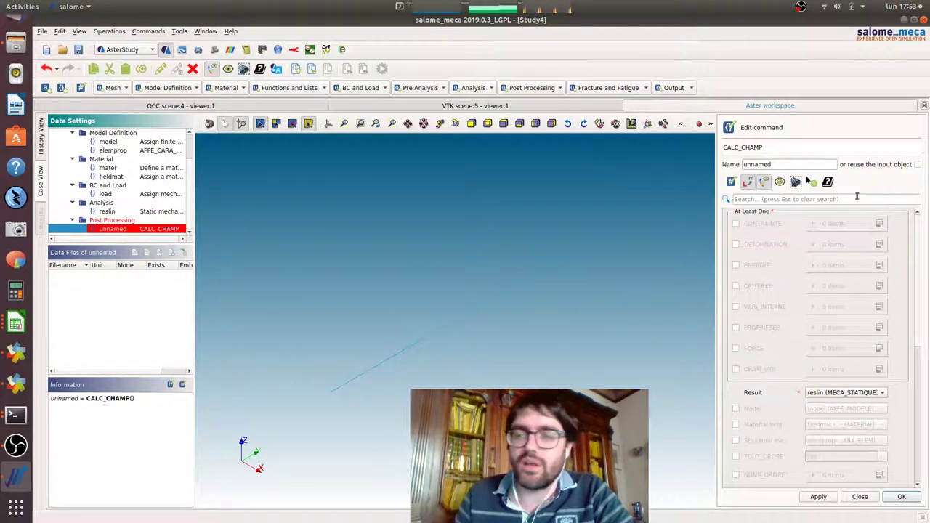
{"action": "left_click", "coordinate": [918, 165]}
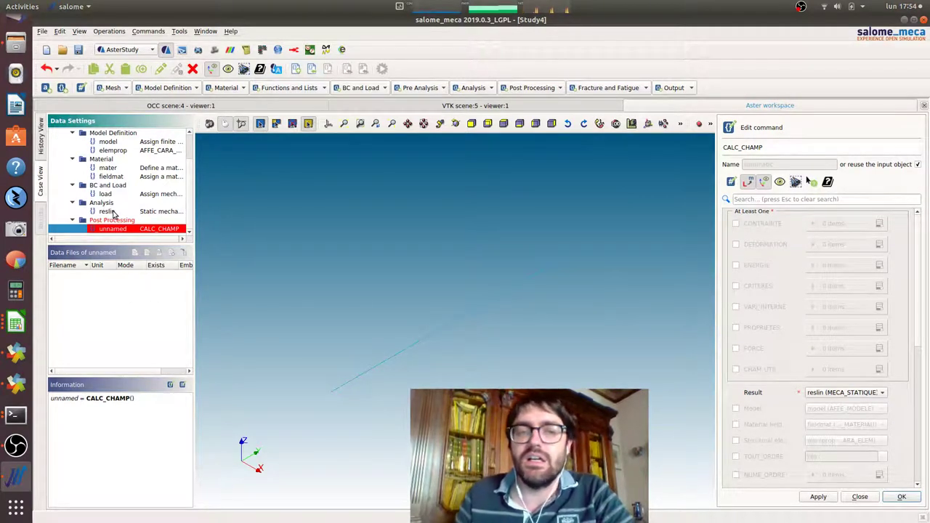
{"action": "left_click", "coordinate": [736, 224]}
{"action": "left_click", "coordinate": [878, 224]}
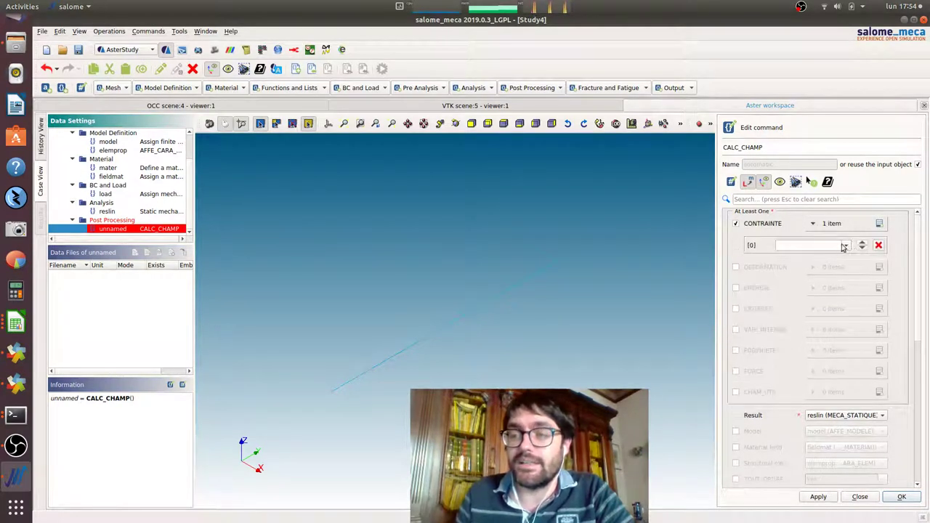
{"action": "left_click", "coordinate": [847, 245]}
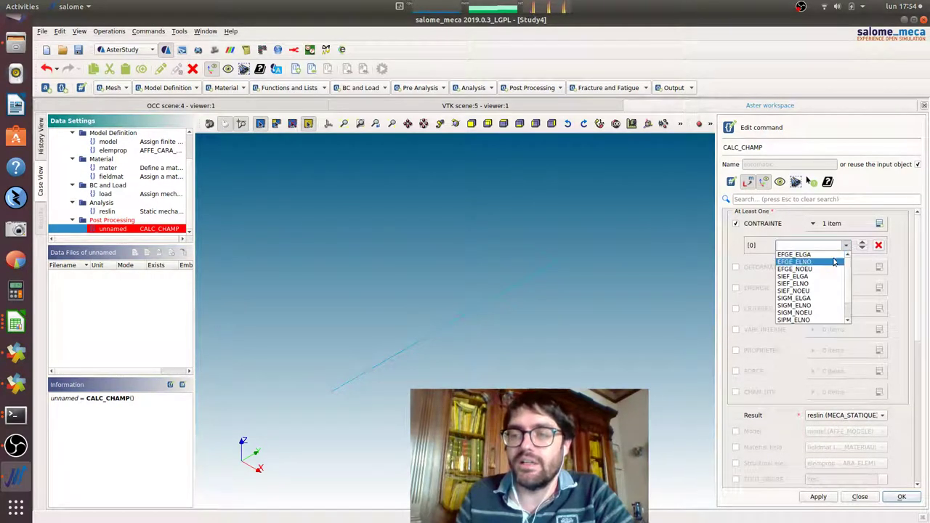
{"action": "left_click", "coordinate": [832, 269]}
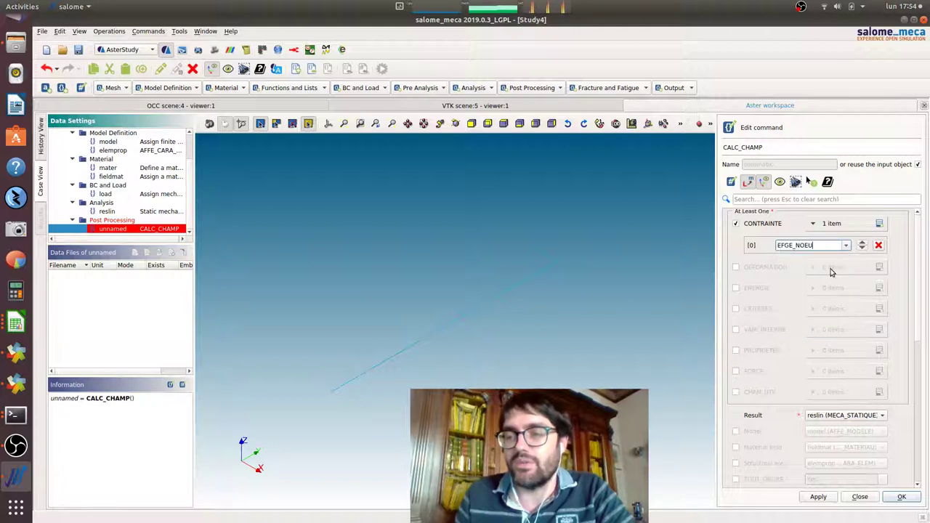
Add SIPO_NOEU as a second CONTRAINTE field and store the CALC_CHAMP command
{"action": "left_click", "coordinate": [878, 226]}
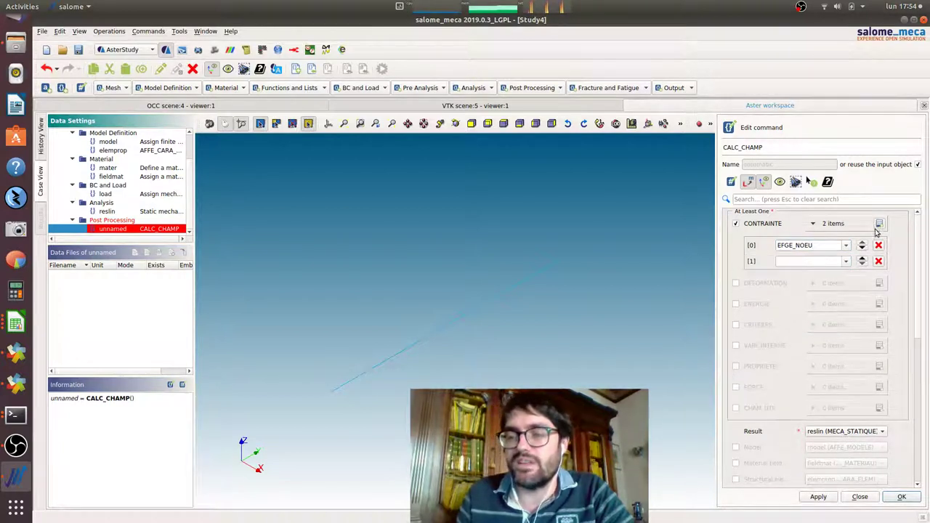
{"action": "left_click", "coordinate": [845, 262]}
{"action": "scroll", "coordinate": [832, 309], "scroll_direction": "down", "scroll_amount": 1}
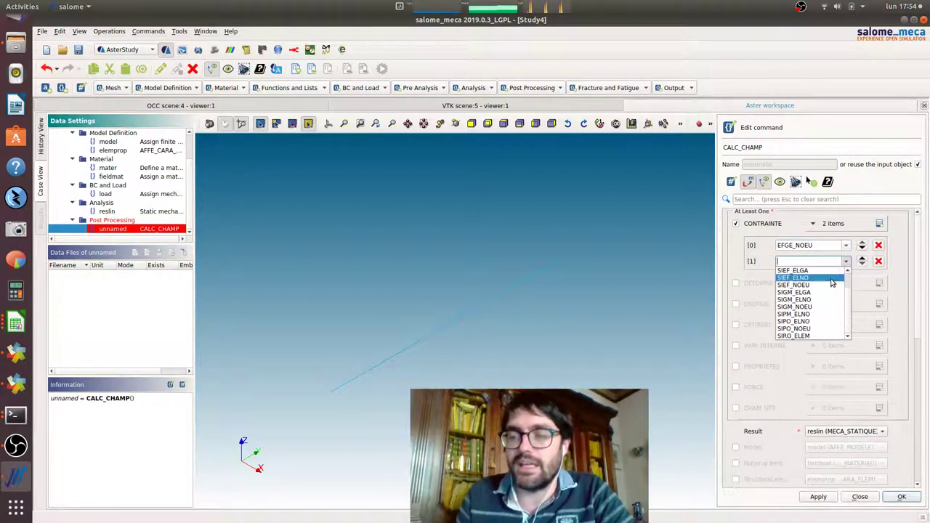
{"action": "left_click", "coordinate": [833, 321]}
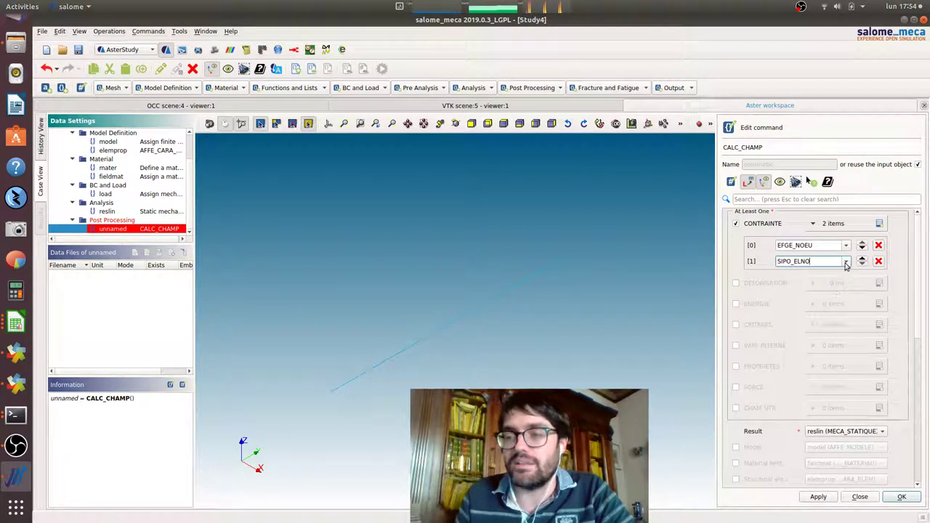
{"action": "left_click", "coordinate": [846, 261]}
{"action": "left_click", "coordinate": [828, 328]}
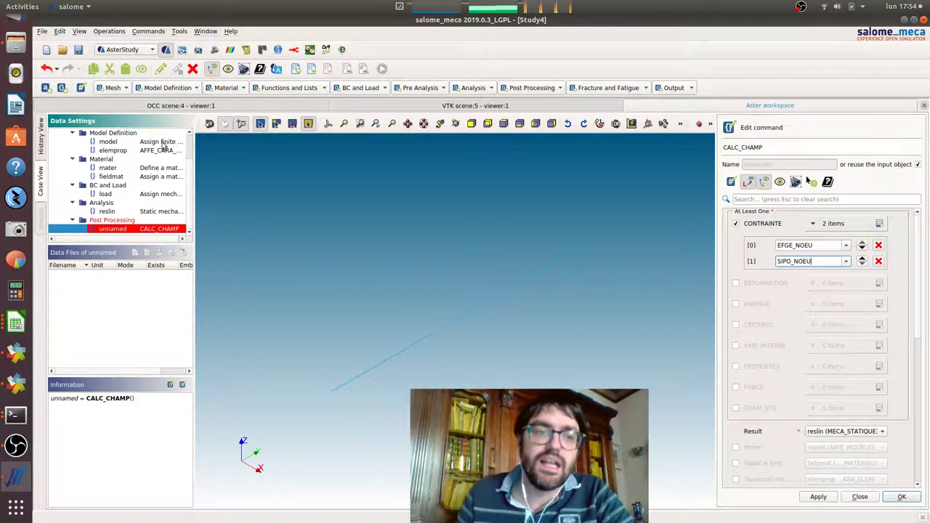
{"action": "left_click", "coordinate": [903, 497]}
Add a Set output results command with its result file named 1d_beam in the videos folder
{"action": "left_click", "coordinate": [678, 87]}
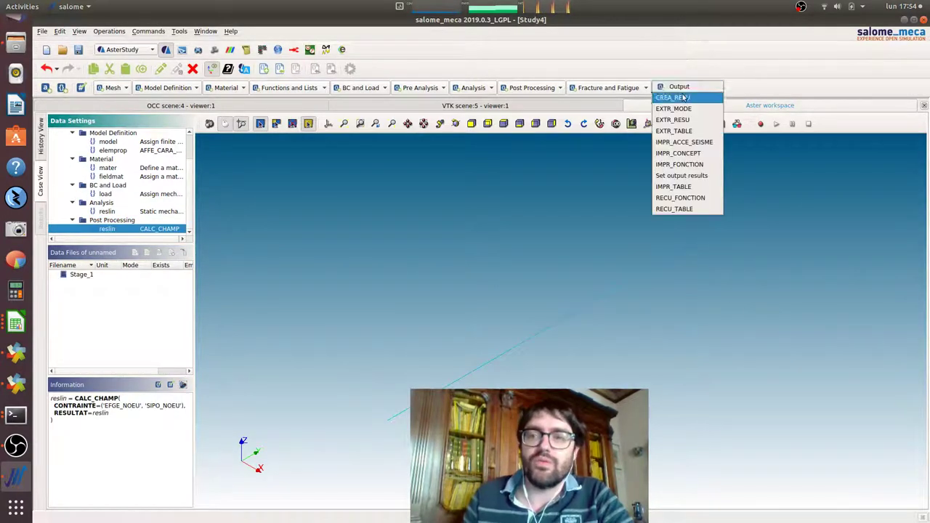
{"action": "left_click", "coordinate": [696, 175]}
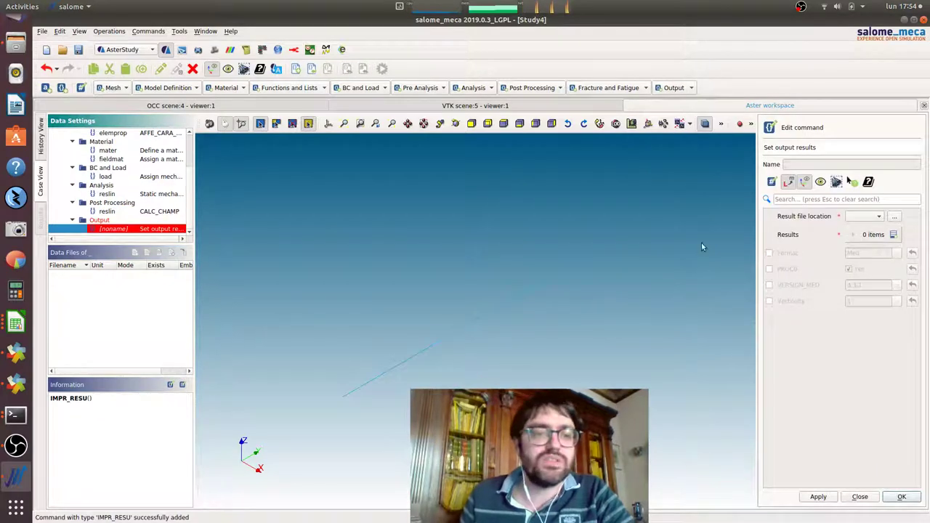
{"action": "left_click", "coordinate": [895, 217]}
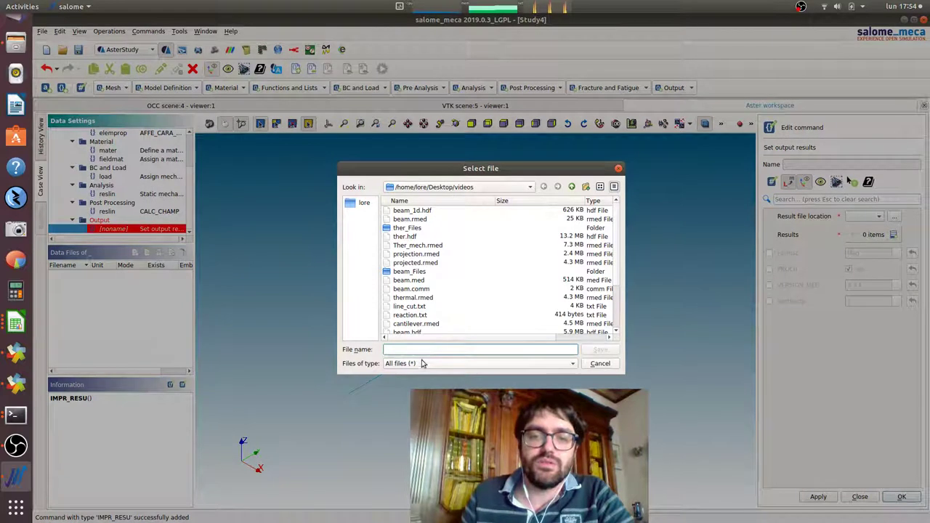
{"action": "left_click", "coordinate": [425, 349]}
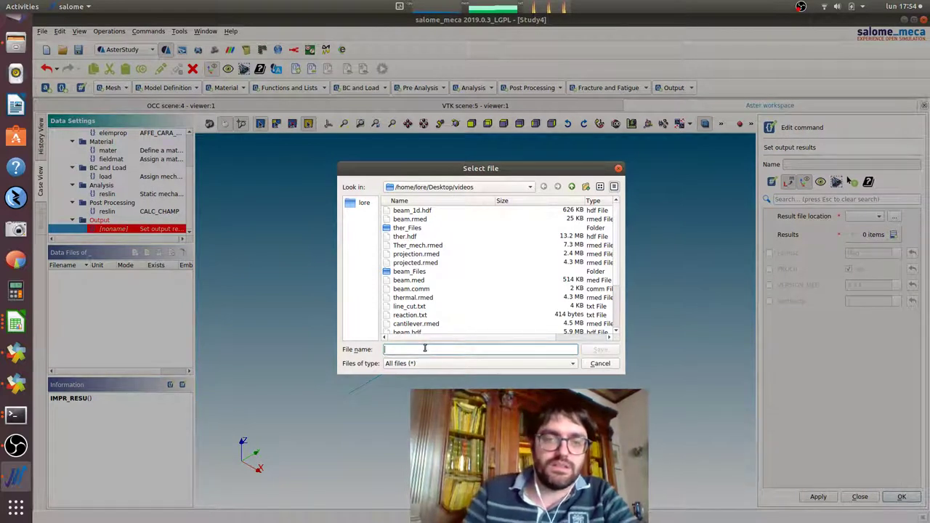
{"action": "type", "text": "ld_"}
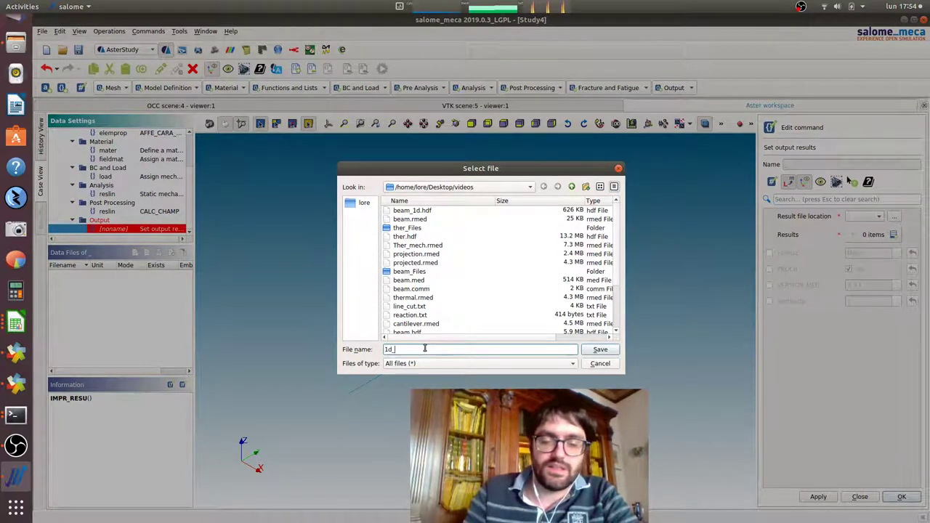
{"action": "type", "text": "beam"}
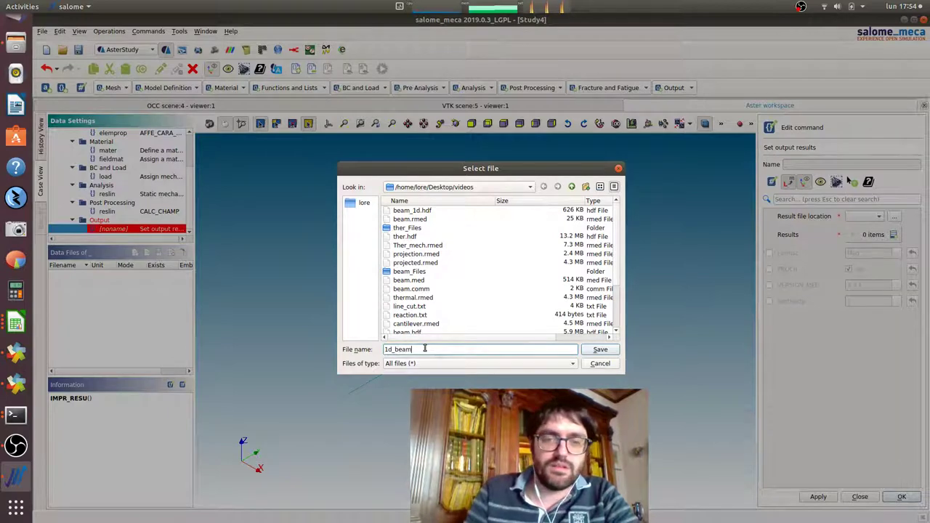
{"action": "left_click", "coordinate": [587, 350]}
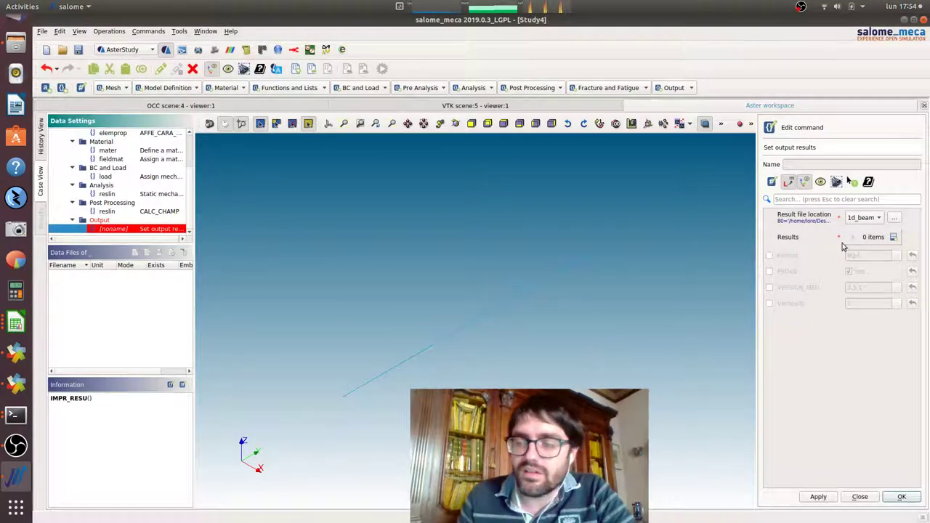
Add a results entry that outputs reslin (CALC_CHAMP) with TOUT_CHAM set to Yes, and store the output command
{"action": "left_click", "coordinate": [893, 237]}
{"action": "left_click", "coordinate": [843, 260]}
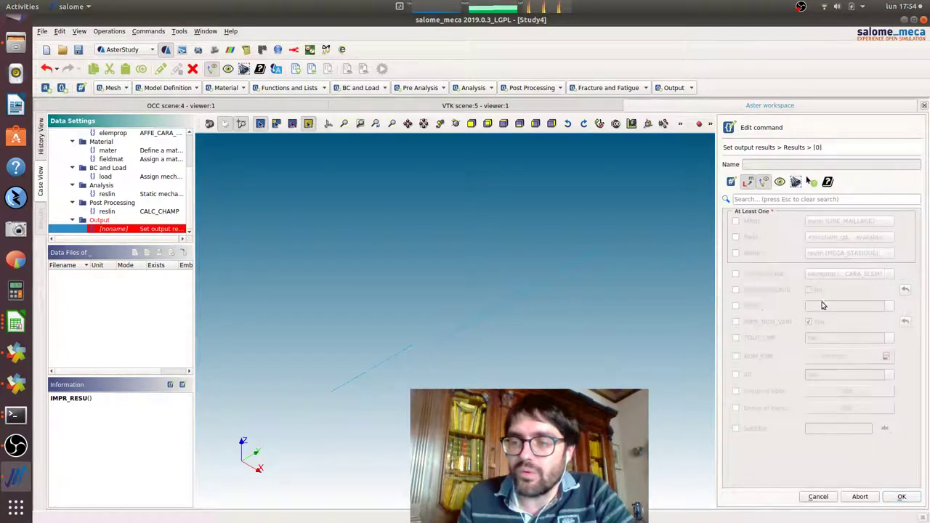
{"action": "left_click", "coordinate": [735, 253]}
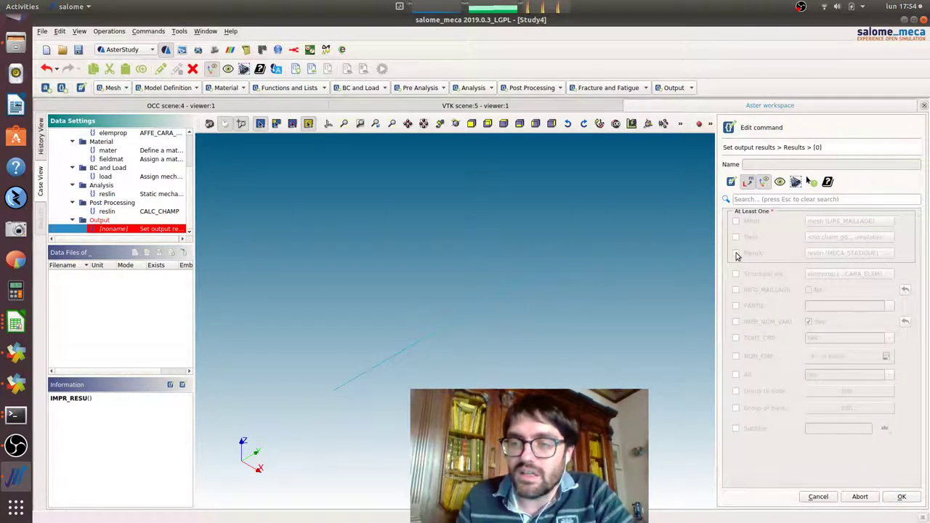
{"action": "left_click", "coordinate": [837, 256]}
{"action": "left_click", "coordinate": [839, 265]}
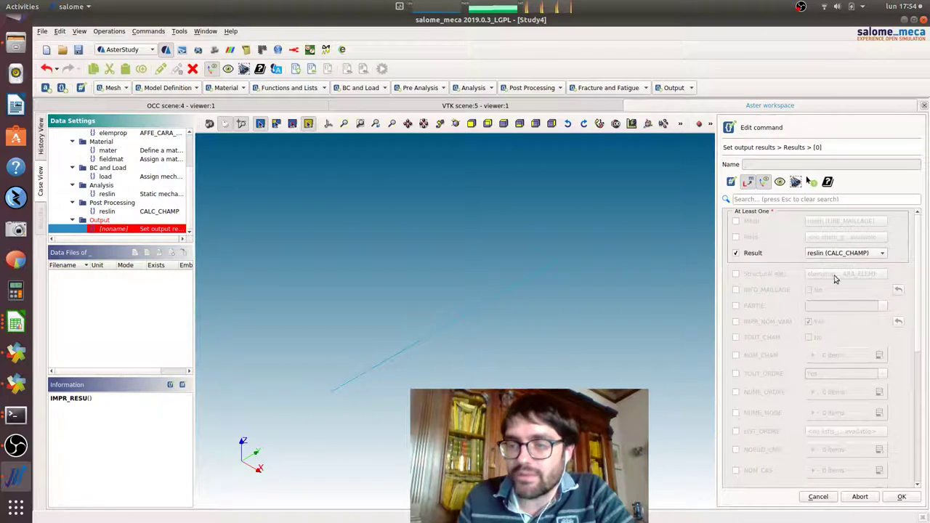
{"action": "left_click", "coordinate": [736, 338]}
{"action": "left_click", "coordinate": [809, 338]}
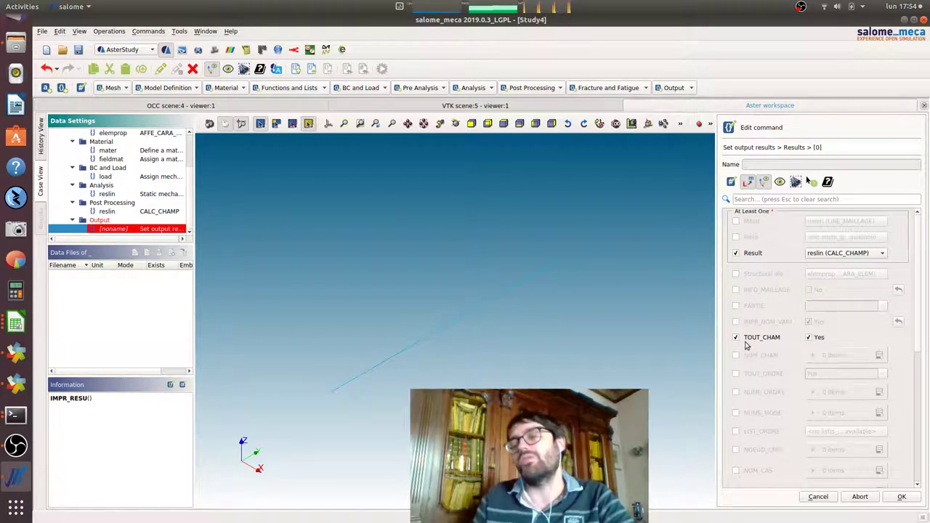
{"action": "left_click", "coordinate": [901, 496]}
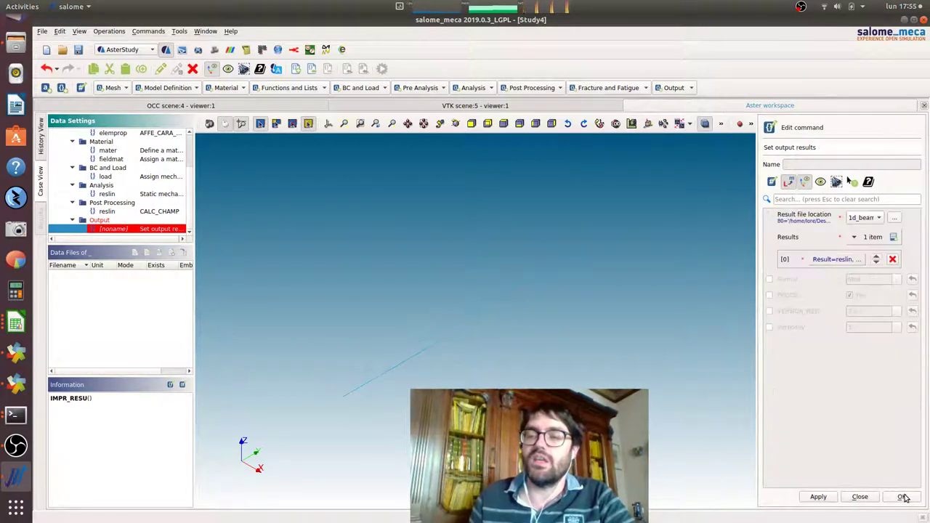
{"action": "left_click", "coordinate": [901, 497]}
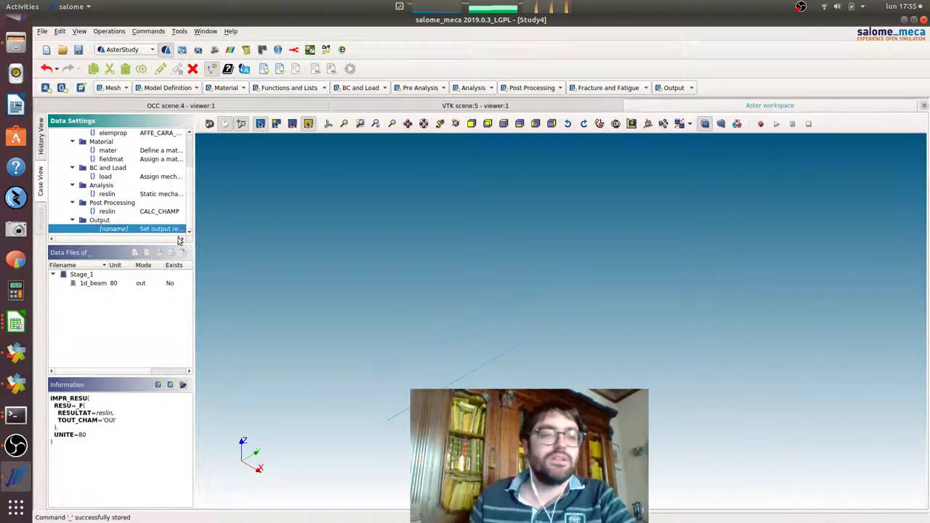
Try to run the current case
{"action": "left_click", "coordinate": [40, 145]}
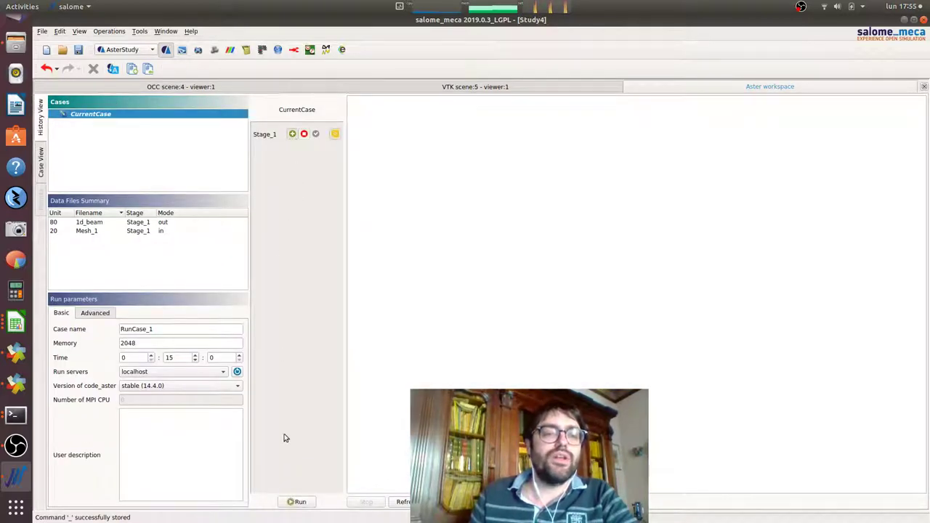
{"action": "left_click", "coordinate": [298, 502]}
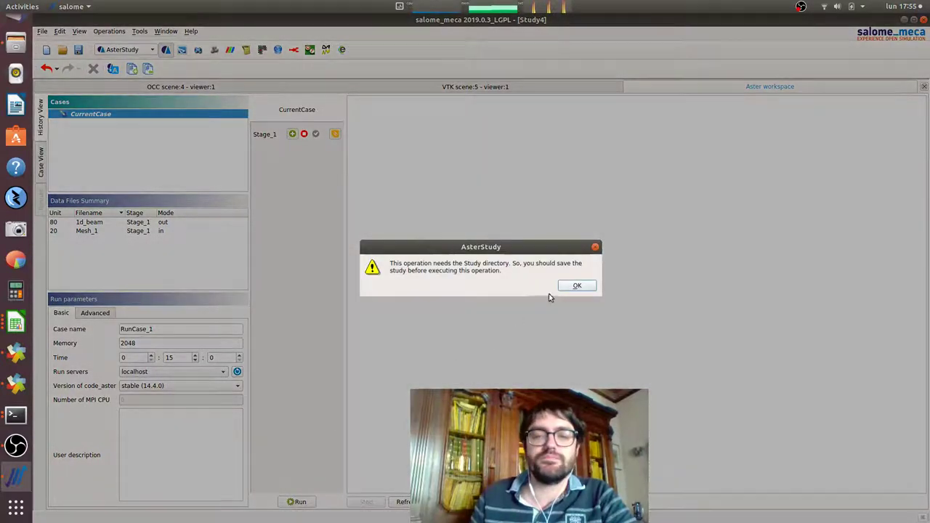
{"action": "left_click", "coordinate": [576, 286]}
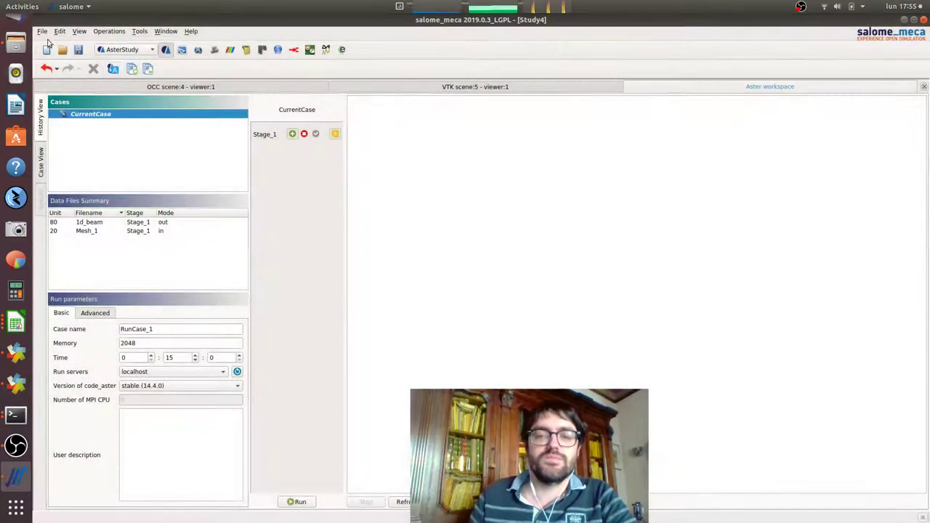
Save the study as beam_1d in the videos folder, overwriting the existing file
{"action": "left_click", "coordinate": [79, 51]}
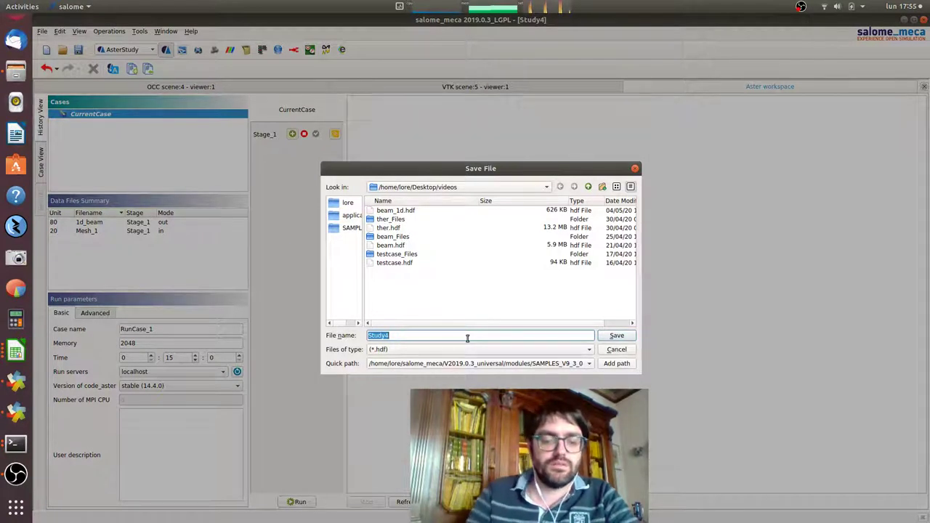
{"action": "type", "text": "beam_"}
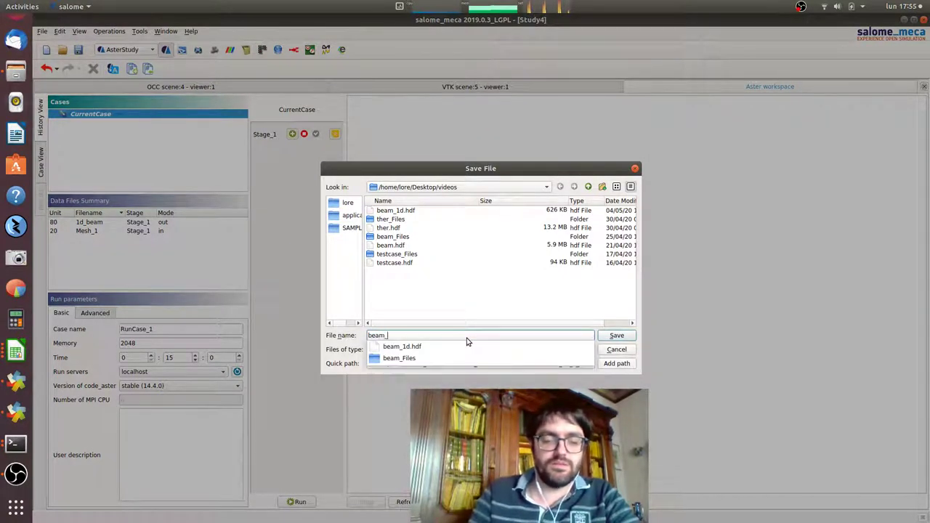
{"action": "type", "text": "1d"}
{"action": "key", "text": "Return"}
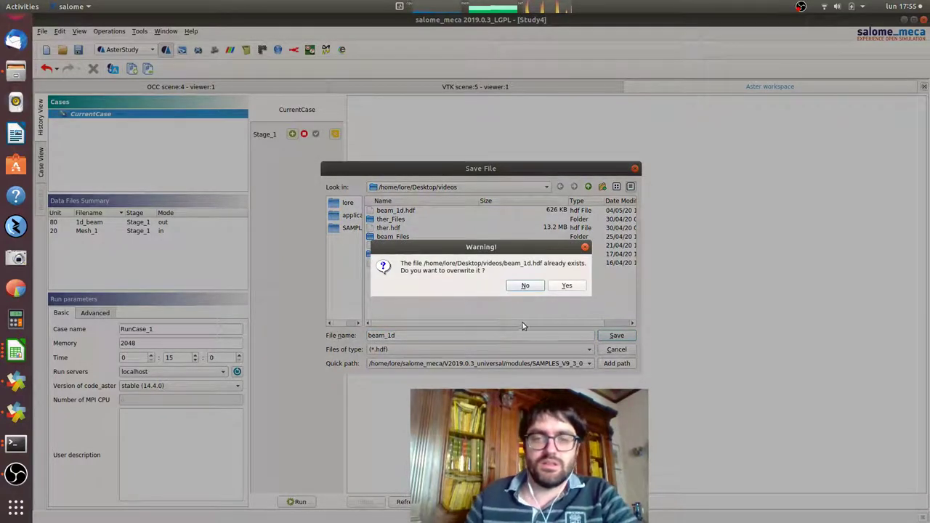
{"action": "left_click", "coordinate": [565, 286]}
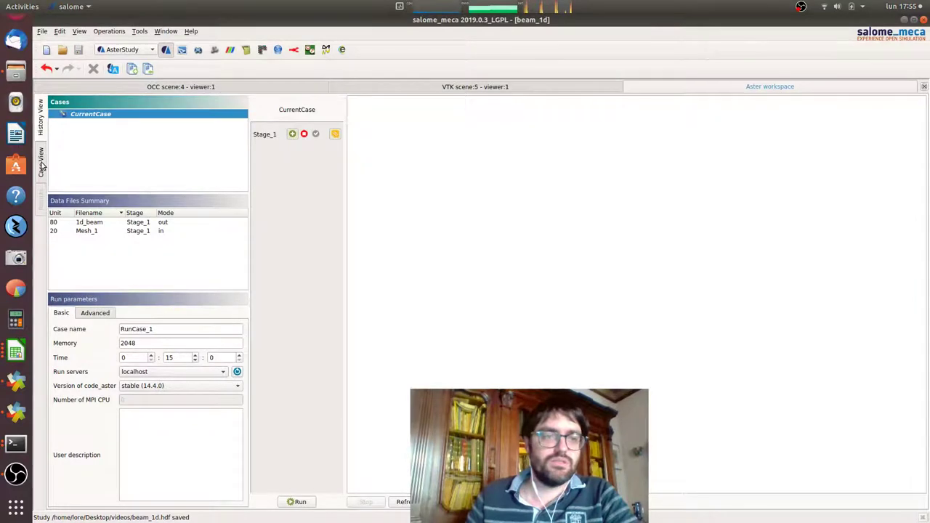
Rename the result file of the Set output results command to 1d_beam.rmed in the videos folder and store the command
{"action": "left_click", "coordinate": [42, 166]}
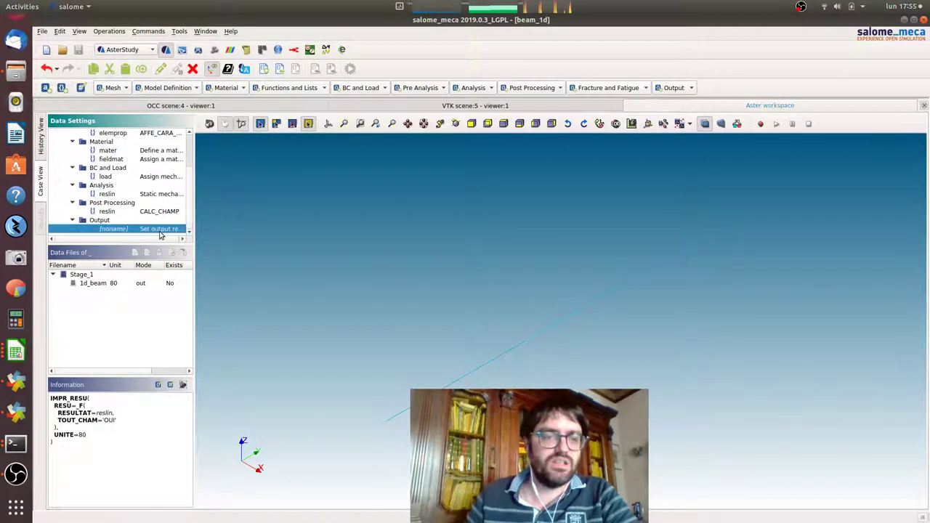
{"action": "double_click", "coordinate": [157, 231]}
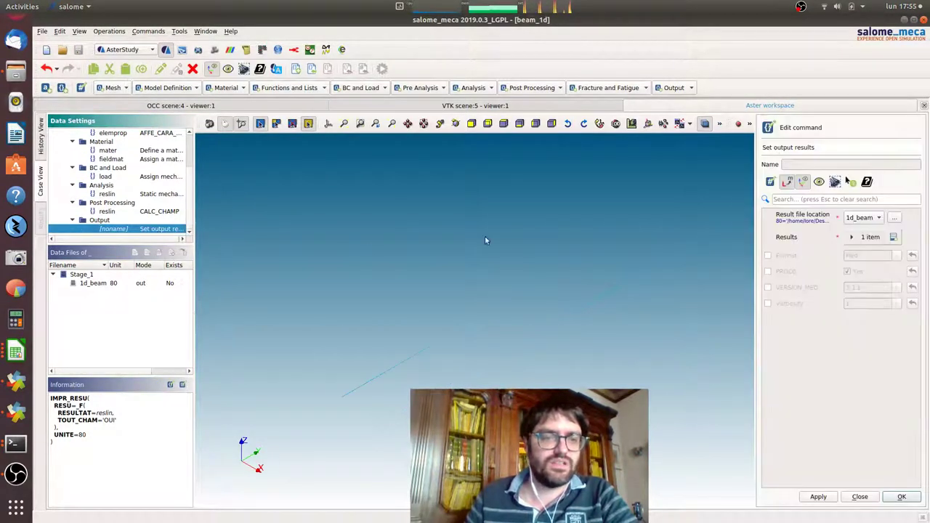
{"action": "left_click", "coordinate": [894, 218]}
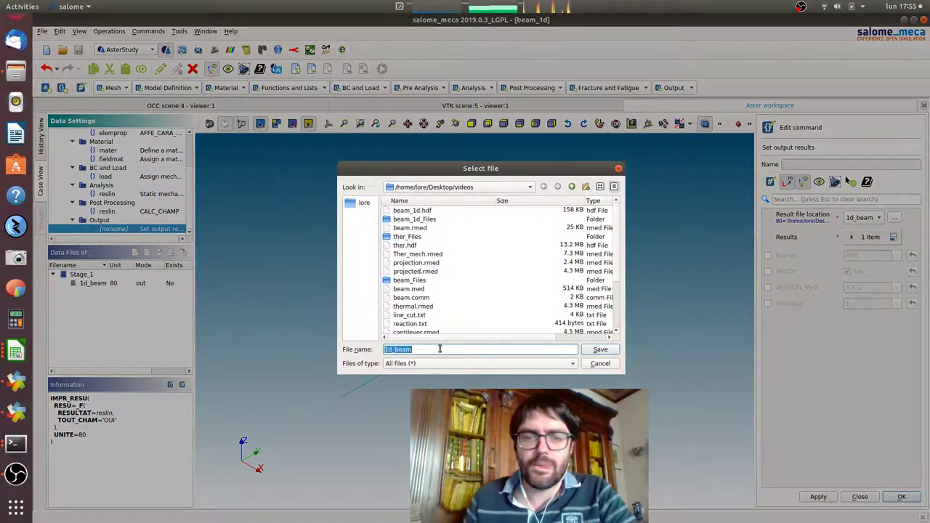
{"action": "left_click", "coordinate": [432, 349]}
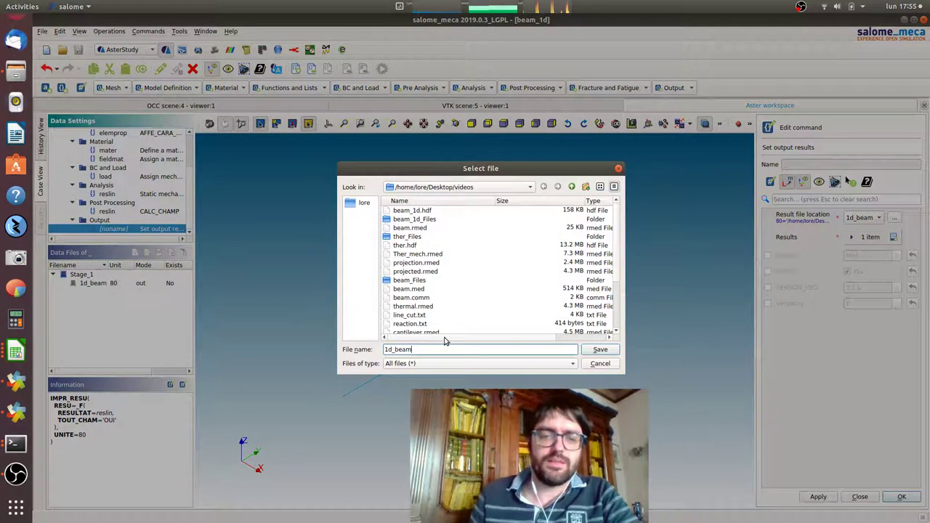
{"action": "type", "text": ".rmed"}
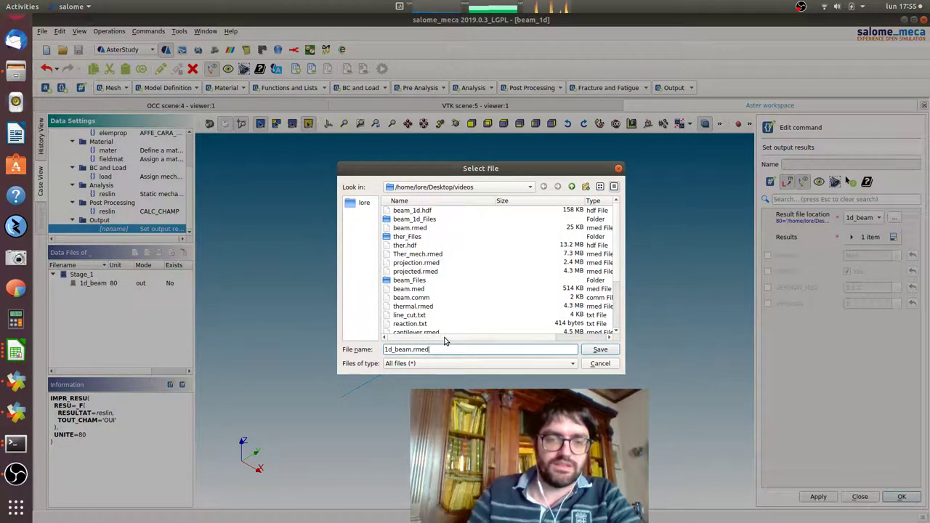
{"action": "left_click", "coordinate": [600, 350]}
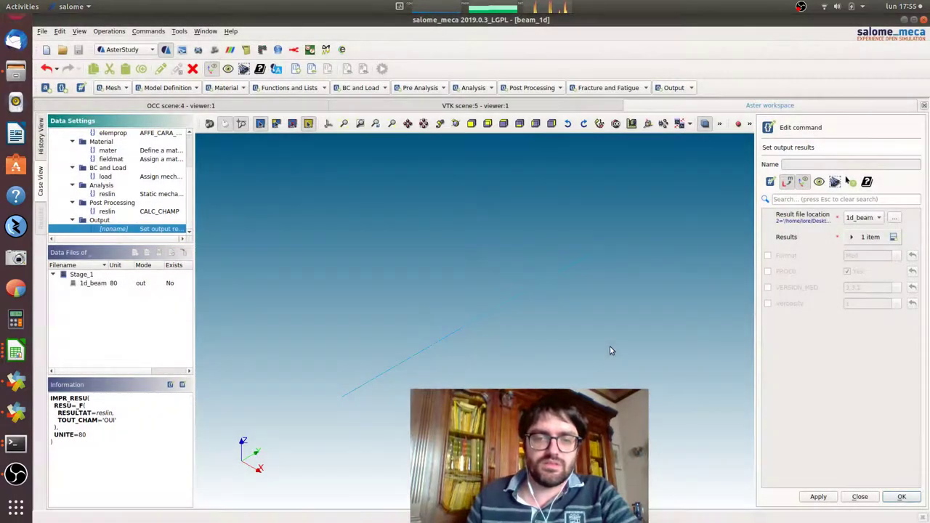
{"action": "left_click", "coordinate": [901, 497]}
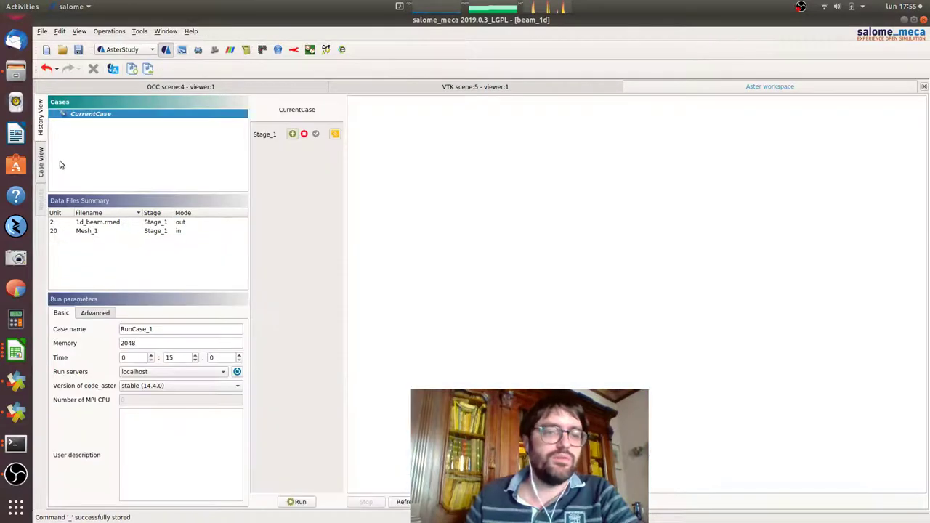
Run the current case and set its auto refresh to 5s
{"action": "left_click", "coordinate": [42, 152]}
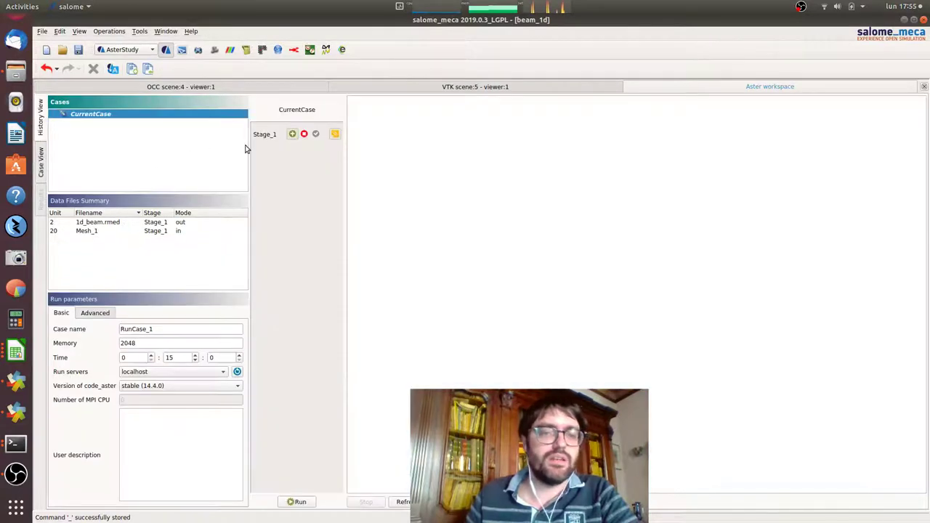
{"action": "left_click", "coordinate": [300, 500]}
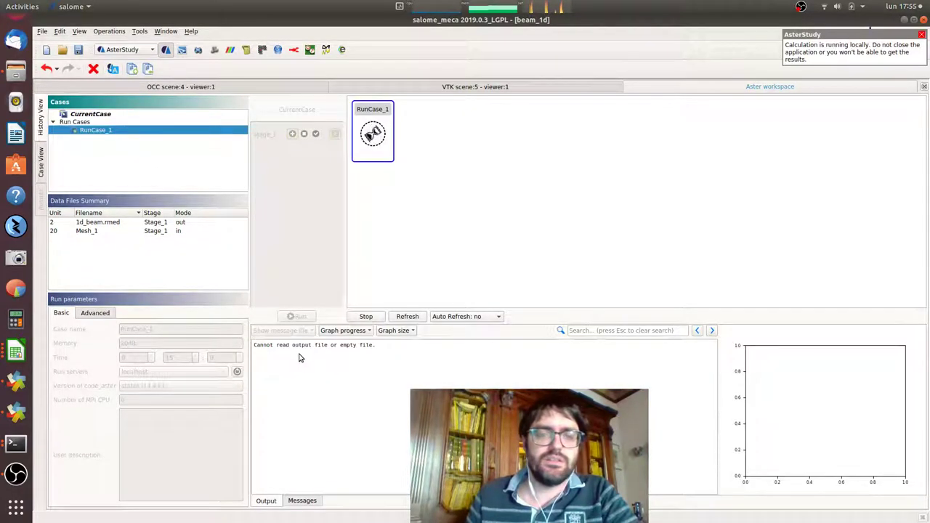
{"action": "left_click", "coordinate": [453, 319]}
{"action": "left_click", "coordinate": [458, 328]}
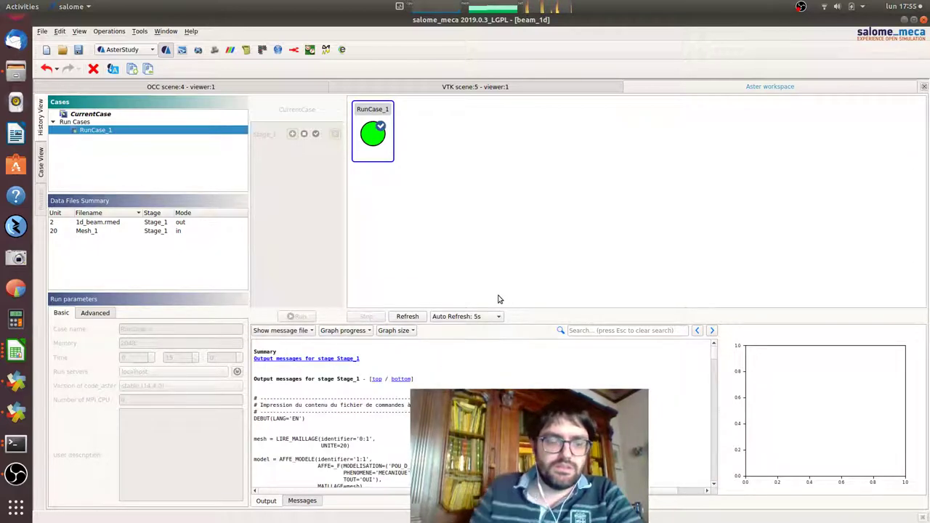
Switch to the ParaViS module, enlarge the pipeline area, and load 1d_beam.rmed from the videos folder with its default fields
{"action": "left_click", "coordinate": [230, 50]}
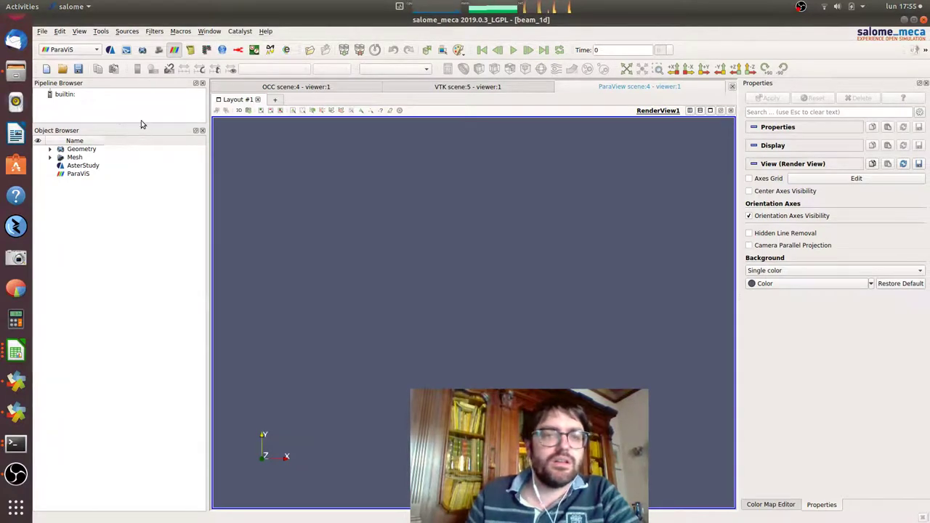
{"action": "left_click_drag", "start_coordinate": [141, 123], "coordinate": [146, 196]}
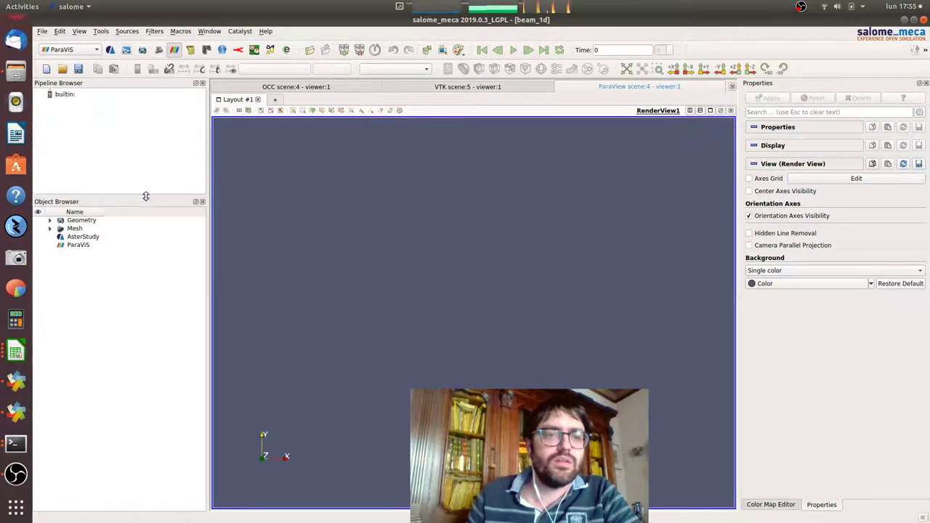
{"action": "right_click", "coordinate": [109, 116]}
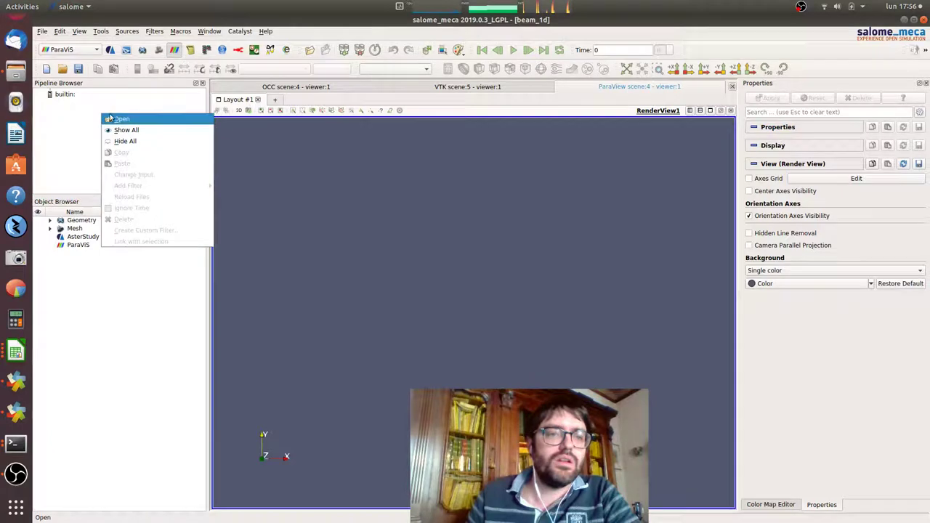
{"action": "left_click", "coordinate": [151, 122]}
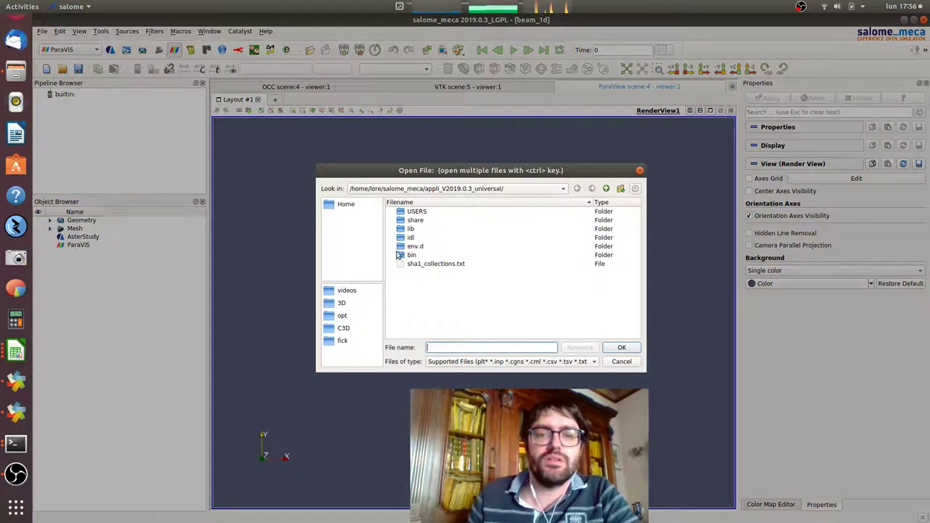
{"action": "left_click", "coordinate": [349, 291]}
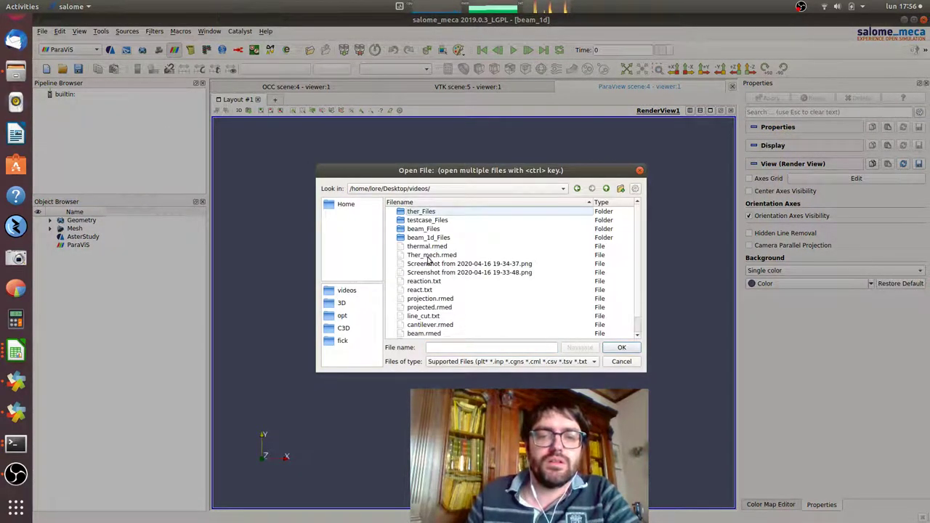
{"action": "scroll", "coordinate": [438, 266], "scroll_direction": "down", "scroll_amount": 1}
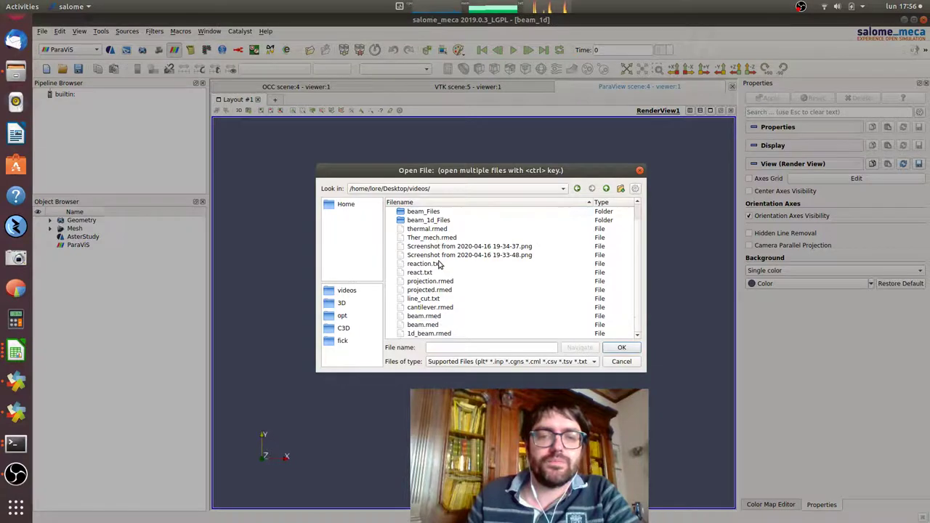
{"action": "double_click", "coordinate": [428, 333]}
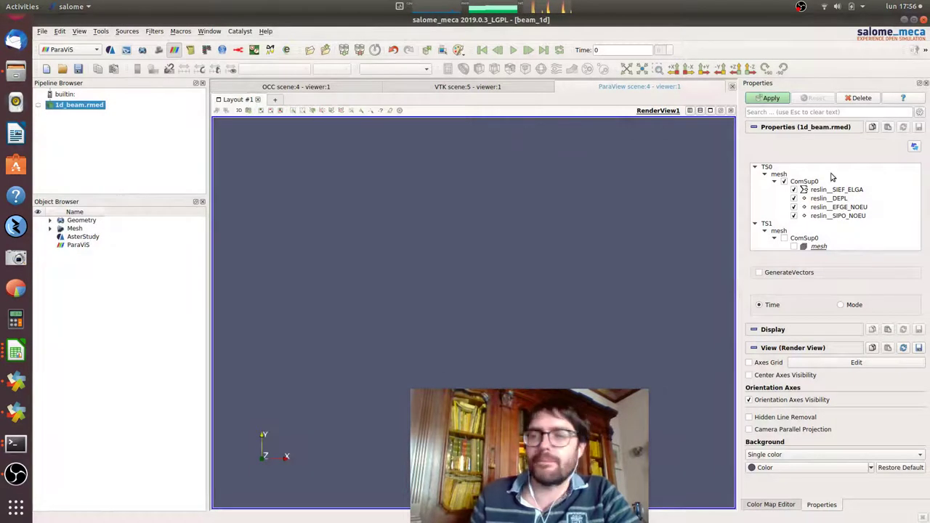
{"action": "left_click", "coordinate": [778, 97]}
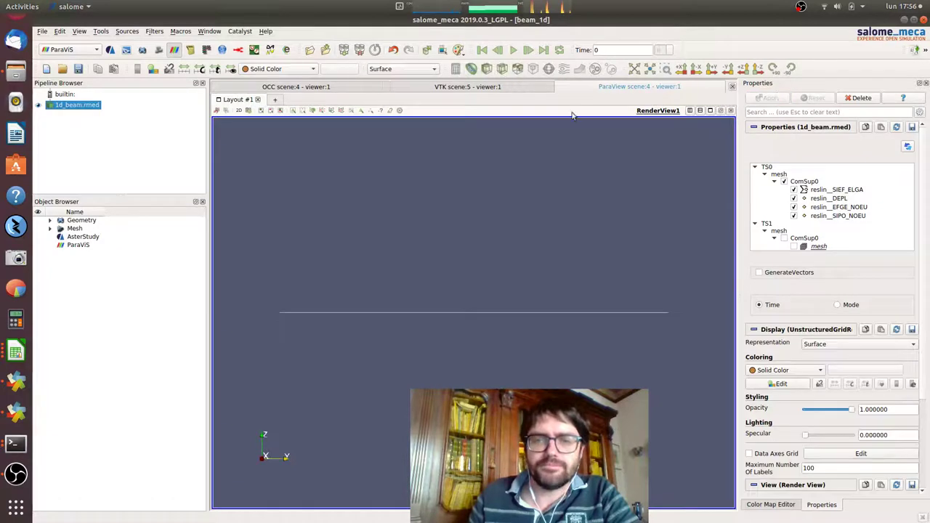
Colour the beam by the DZ component of the reslin__DEPL displacement field
{"action": "left_click", "coordinate": [280, 69]}
{"action": "left_click", "coordinate": [283, 91]}
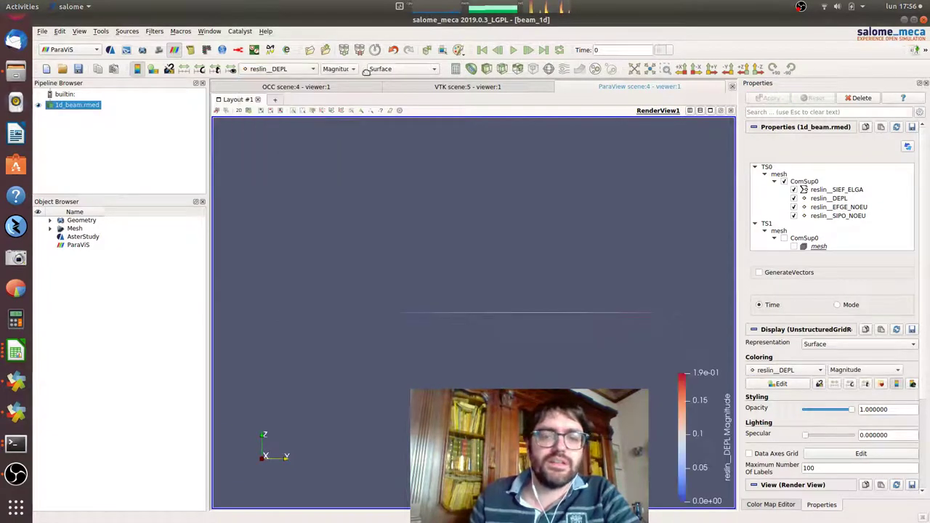
{"action": "left_click", "coordinate": [351, 70]}
{"action": "left_click", "coordinate": [349, 102]}
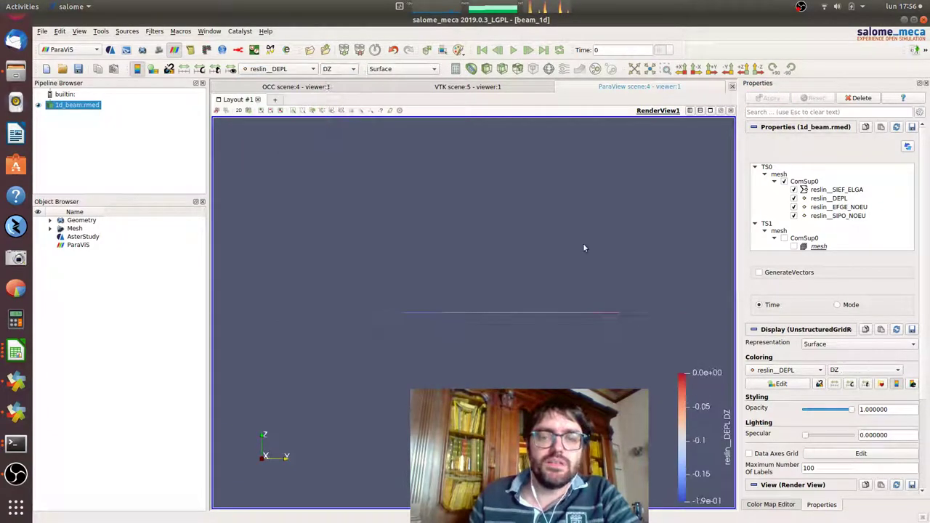
Enable GenerateVectors for the loaded results and warp the beam by reslin__DEPL_Vector with a scale factor of 861
{"action": "left_click", "coordinate": [759, 272]}
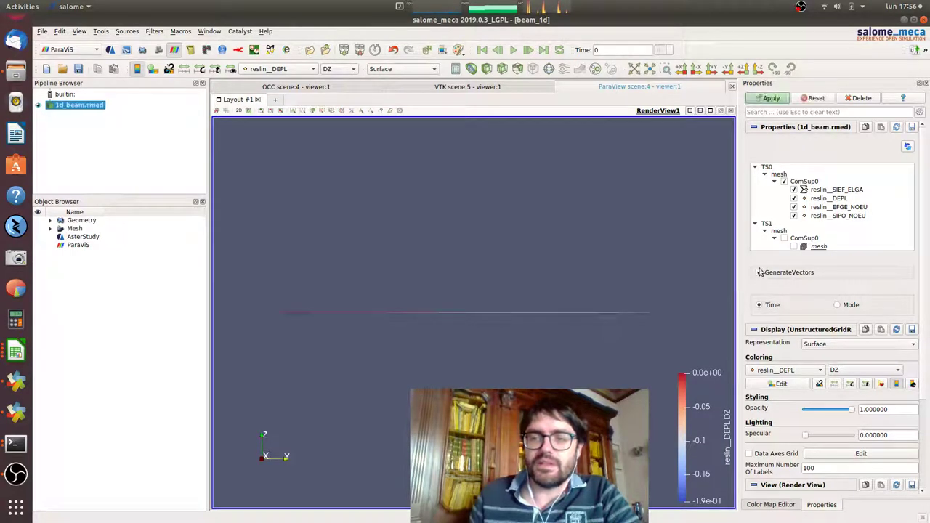
{"action": "left_click", "coordinate": [770, 99]}
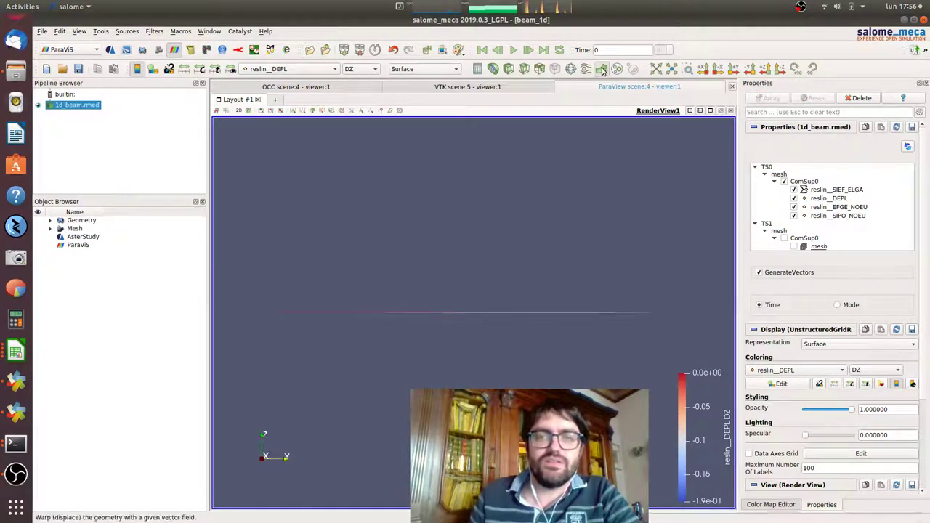
{"action": "left_click", "coordinate": [602, 70]}
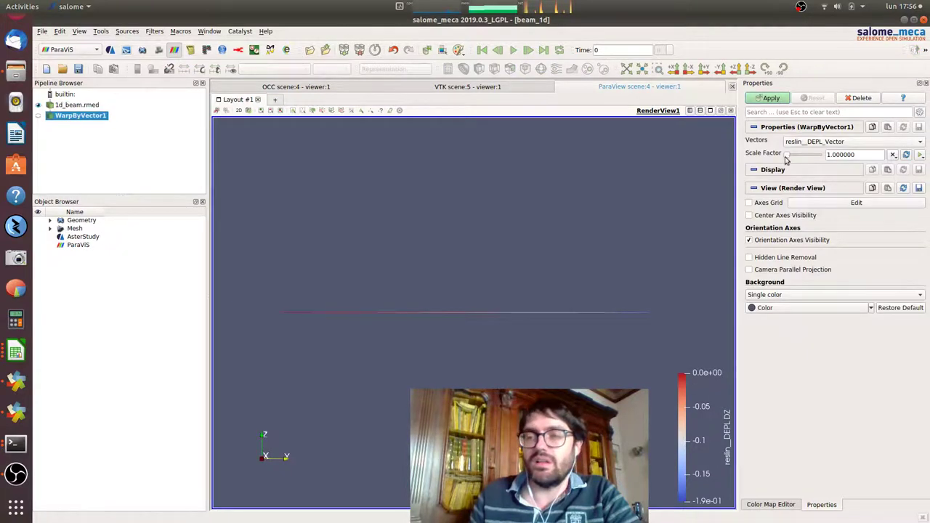
{"action": "left_click_drag", "start_coordinate": [786, 156], "coordinate": [800, 156]}
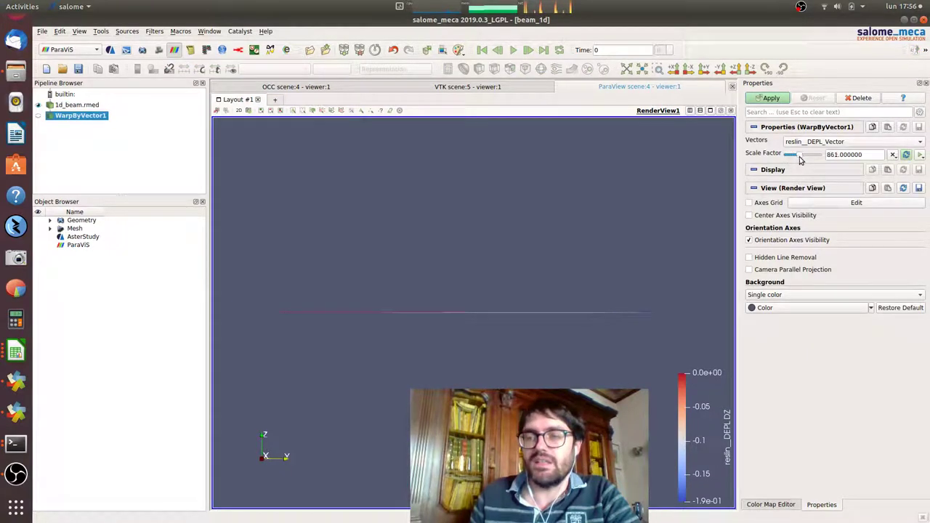
{"action": "left_click", "coordinate": [769, 99]}
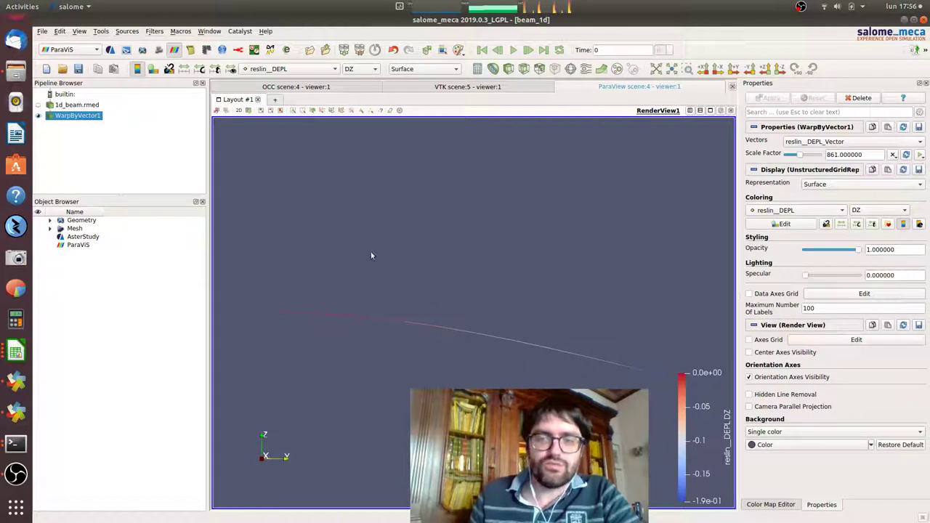
Colour the warped beam by the magnitude of reslin__EFGE_NOEU and look through the field's available components
{"action": "left_click", "coordinate": [312, 69]}
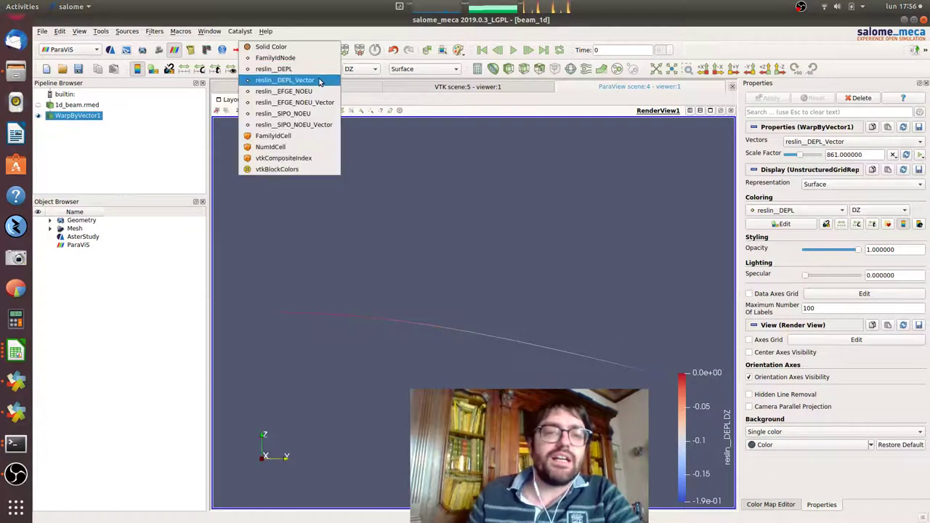
{"action": "key", "text": "Escape"}
{"action": "left_click", "coordinate": [357, 70]}
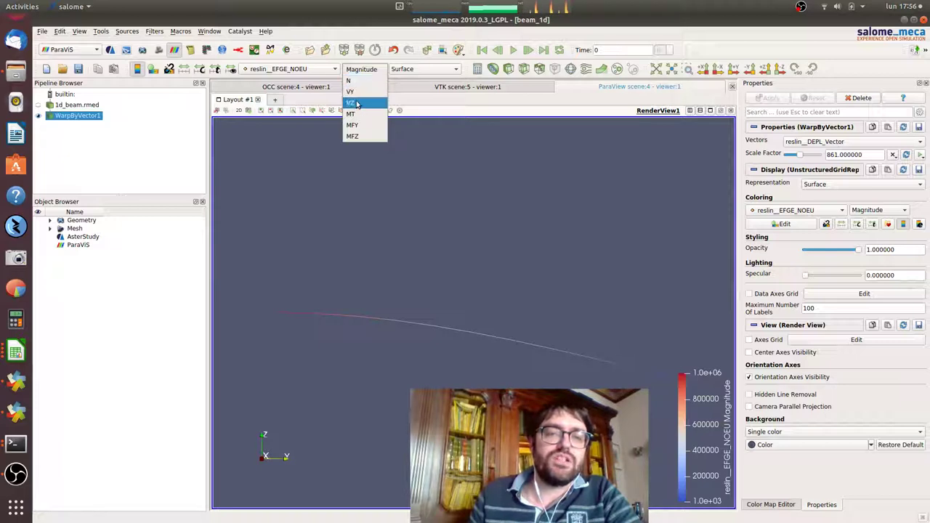
{"action": "left_click", "coordinate": [320, 72]}
Colour the warped beam by the SN component of the reslin__SIPO_NOEU stress field
{"action": "left_click", "coordinate": [320, 72]}
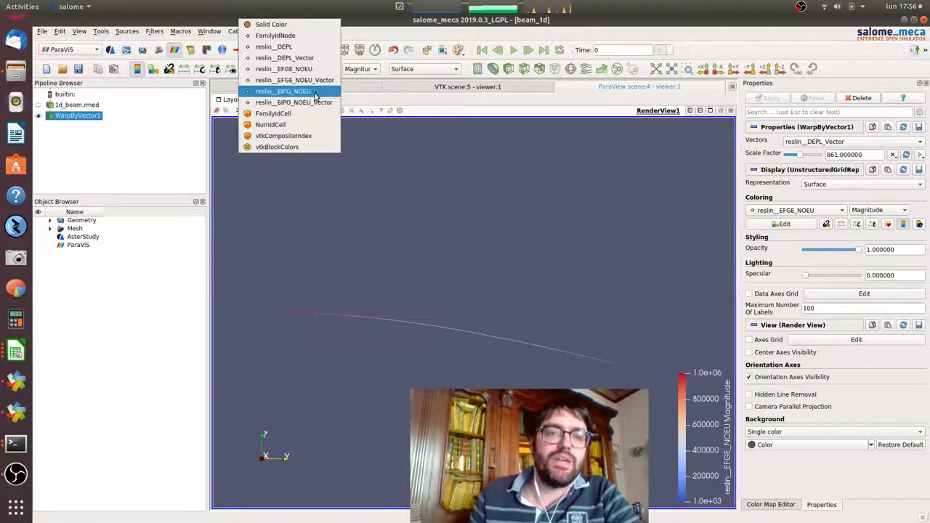
{"action": "left_click", "coordinate": [315, 95]}
{"action": "left_click", "coordinate": [367, 69]}
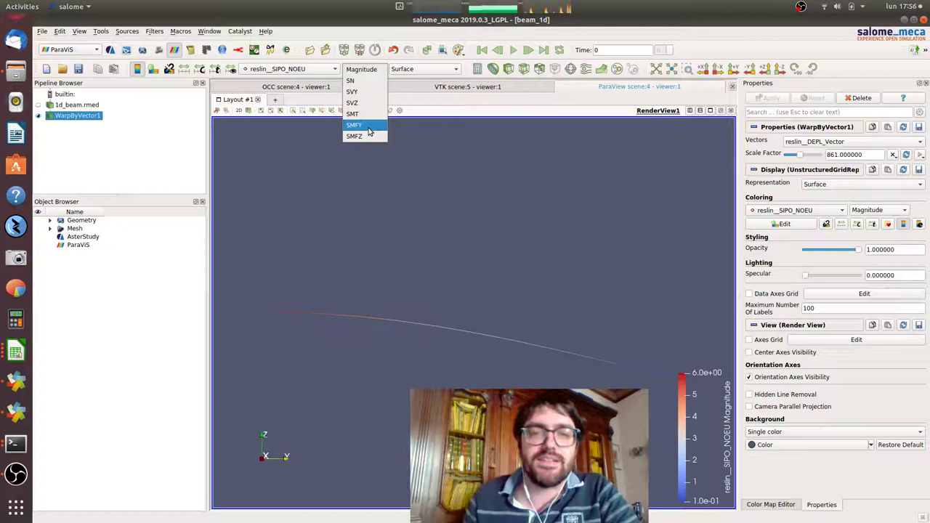
{"action": "left_click", "coordinate": [367, 82]}
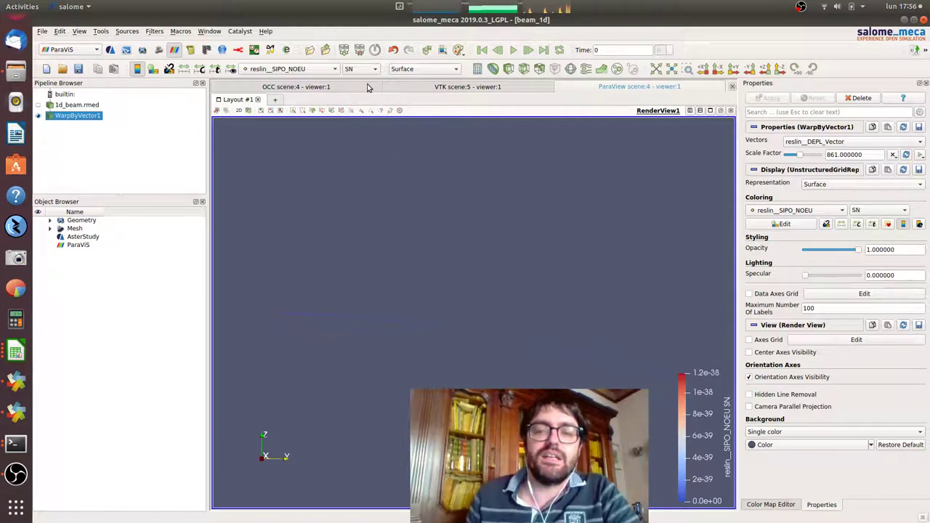